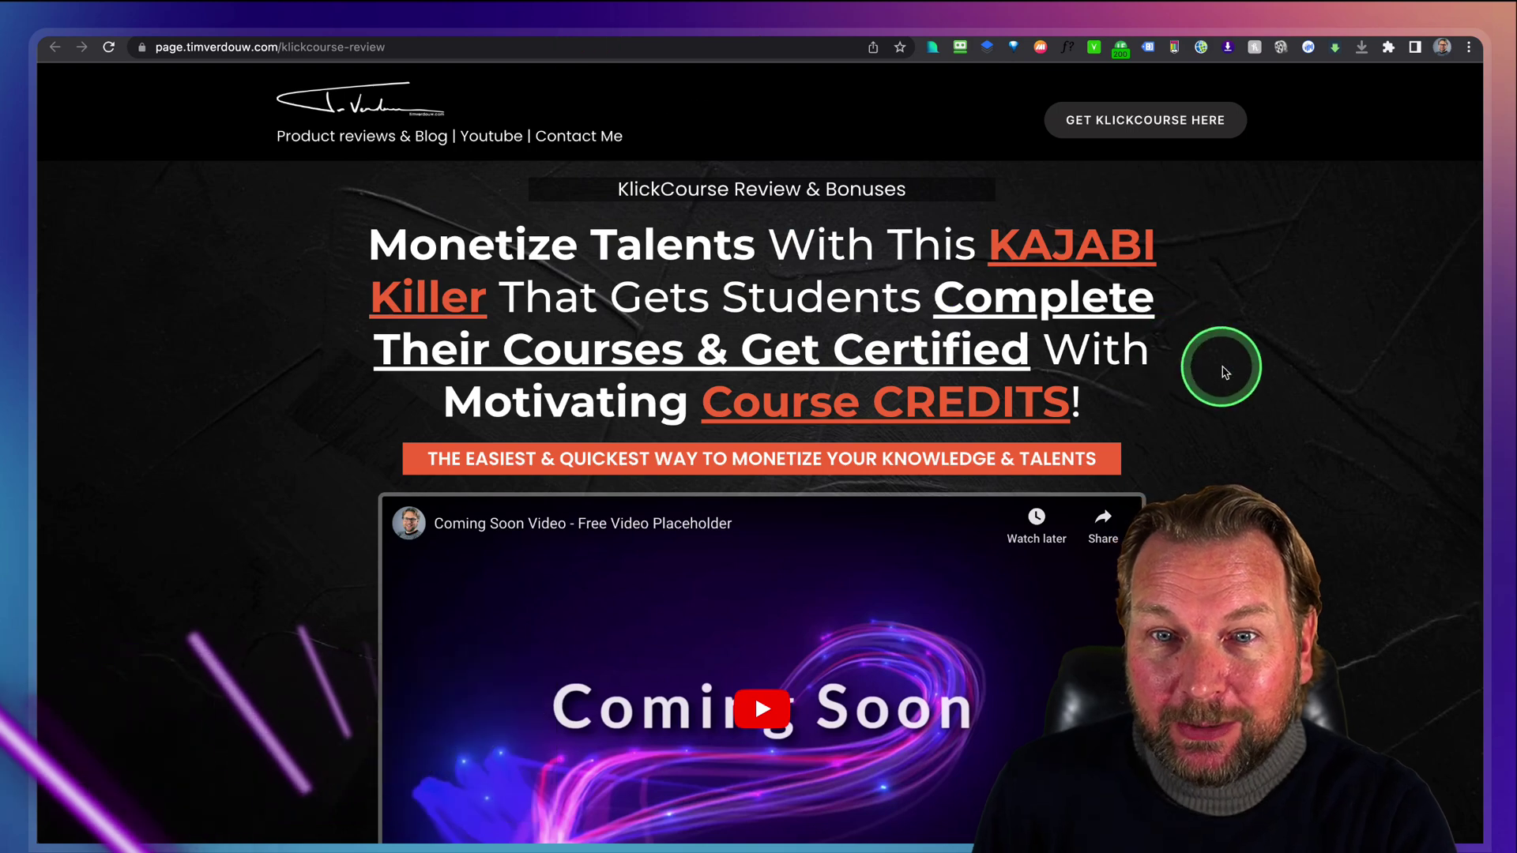
# Step: Scroll past the comparison table to the pricing tiers, from $47 KlickCourse Pro to the $247 webinar bundle
pyautogui.scroll(-10, 1224, 371)
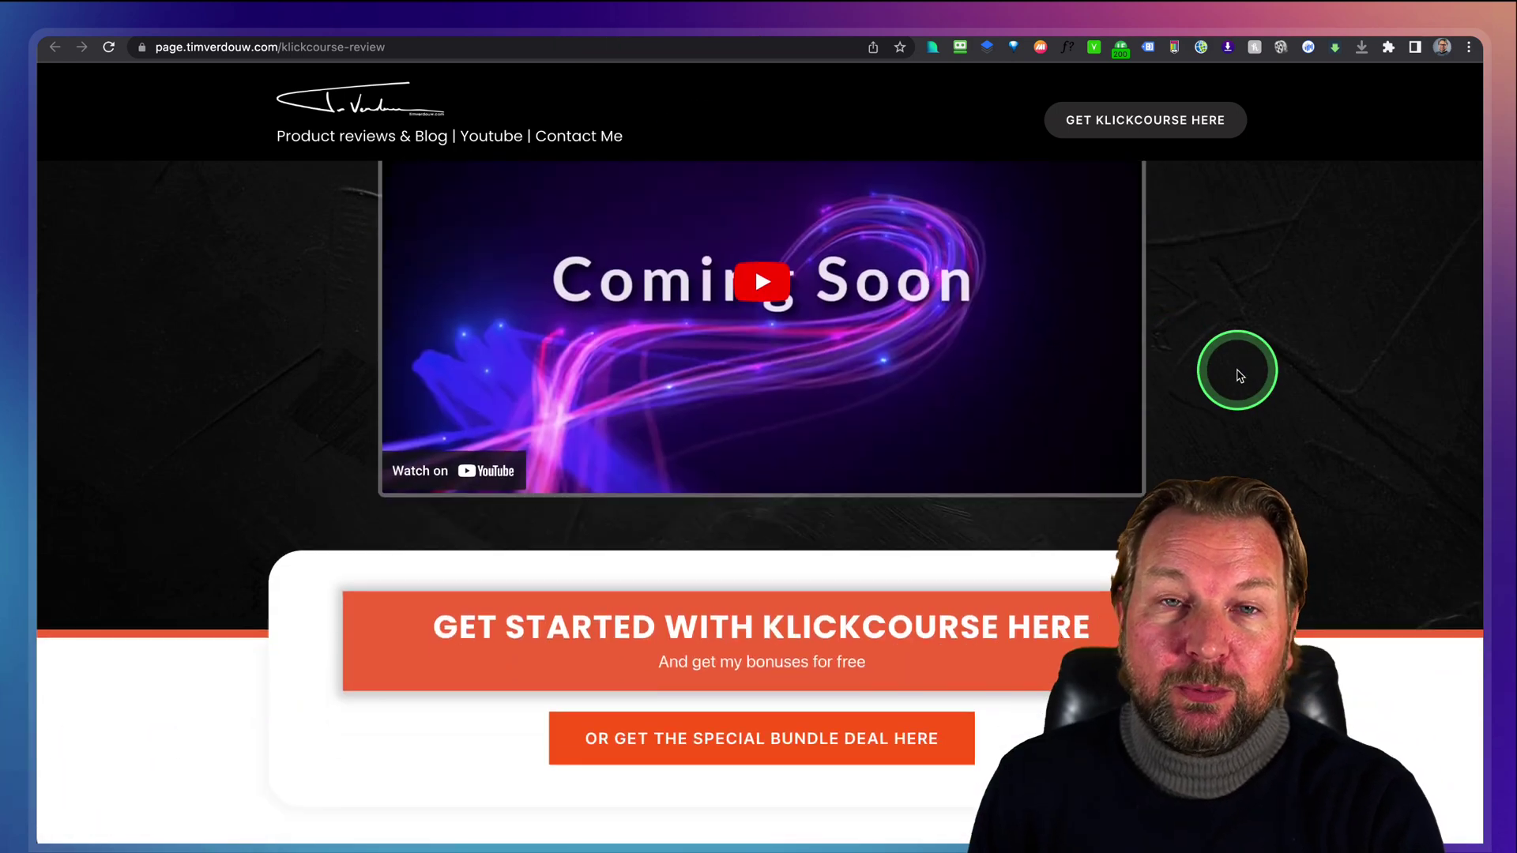
pyautogui.scroll(-10, 1241, 375)
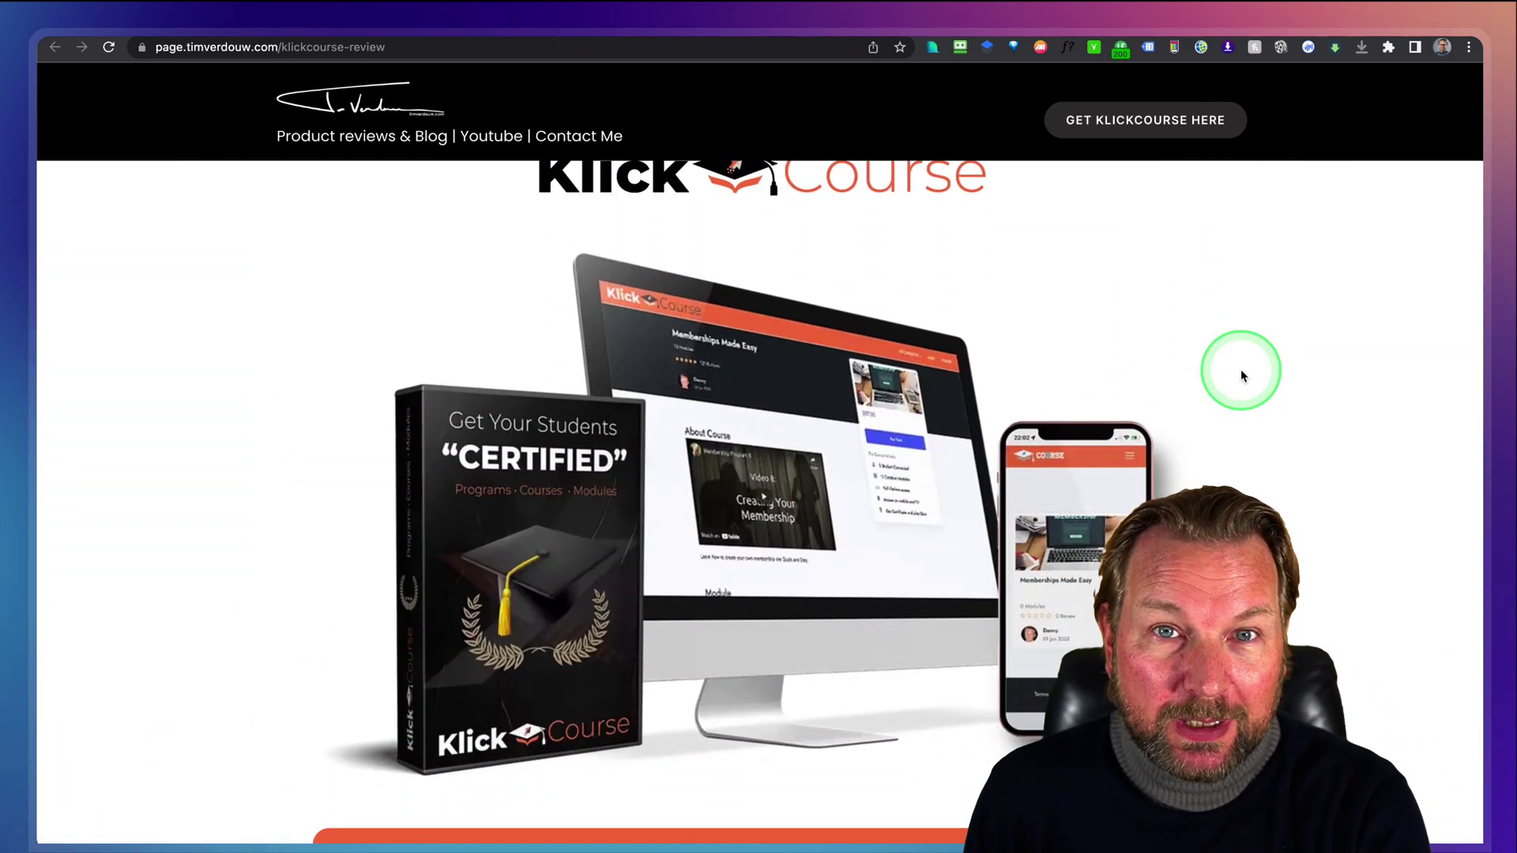
pyautogui.scroll(-10, 1240, 376)
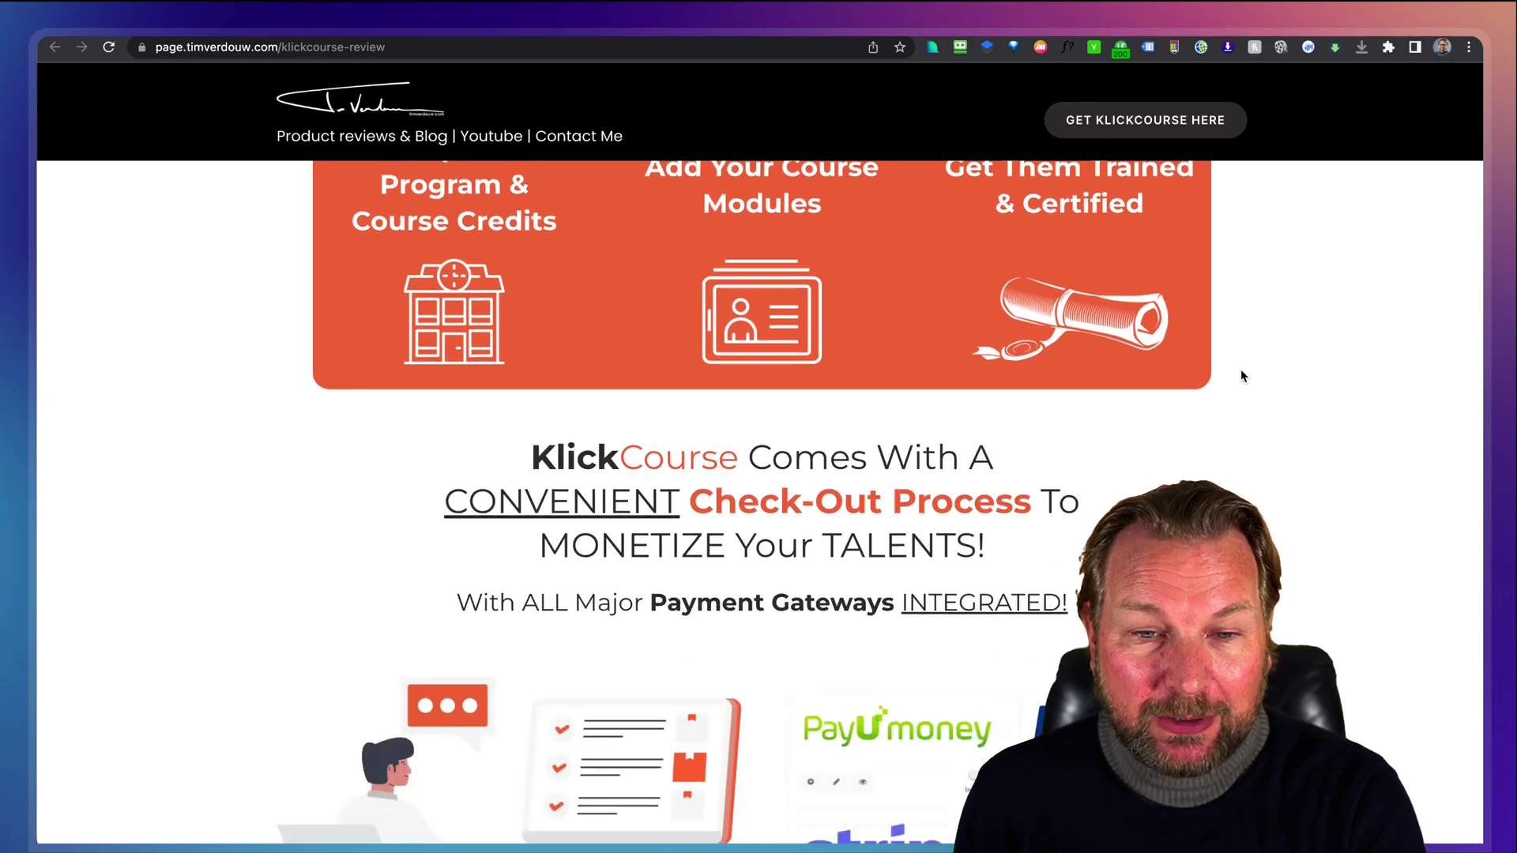
pyautogui.scroll(-10, 1240, 375)
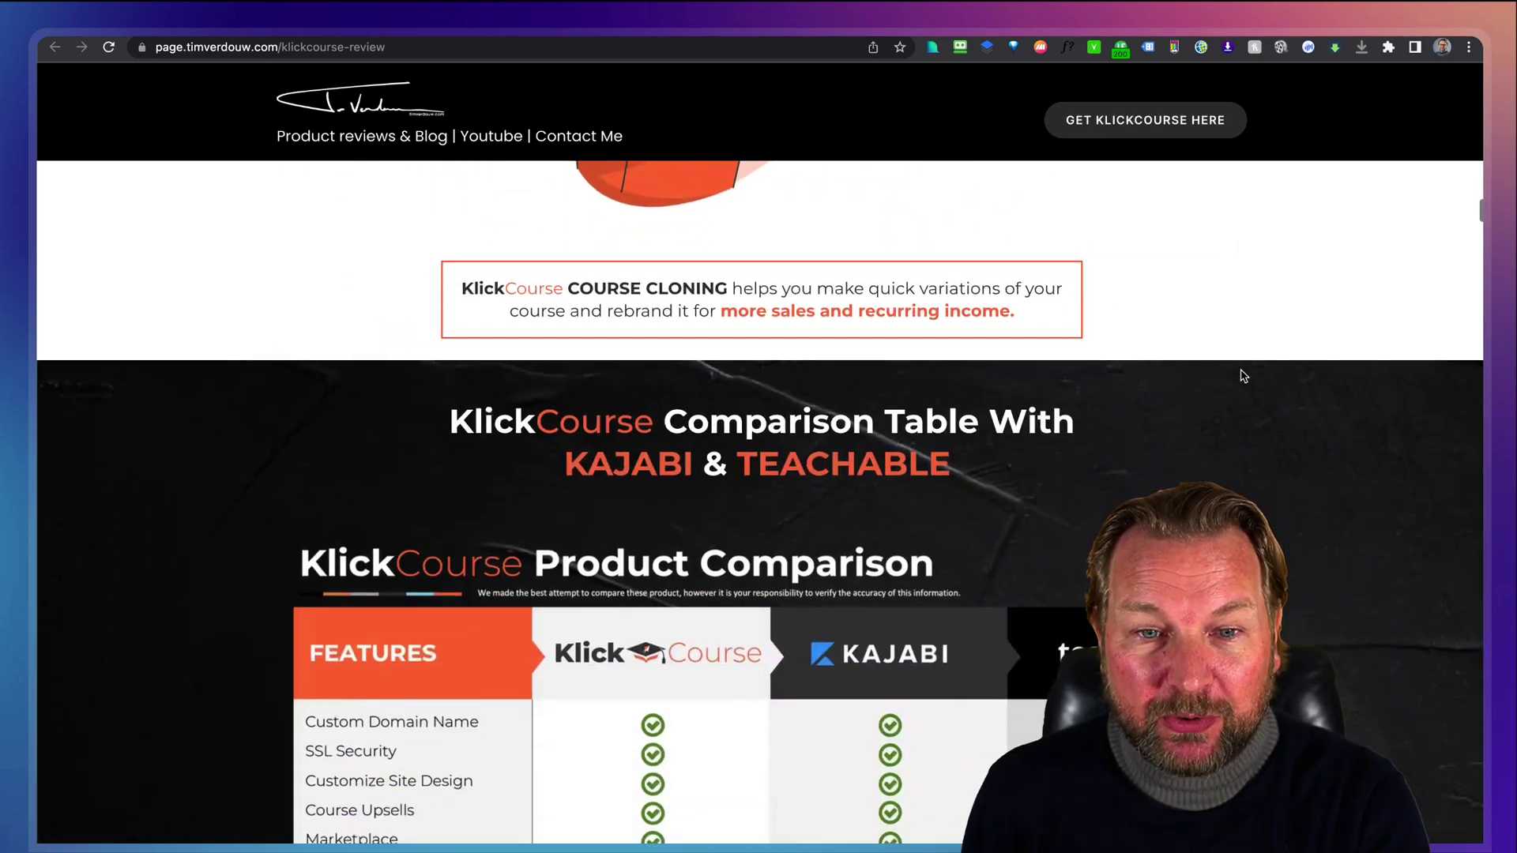
pyautogui.scroll(-3, 1241, 375)
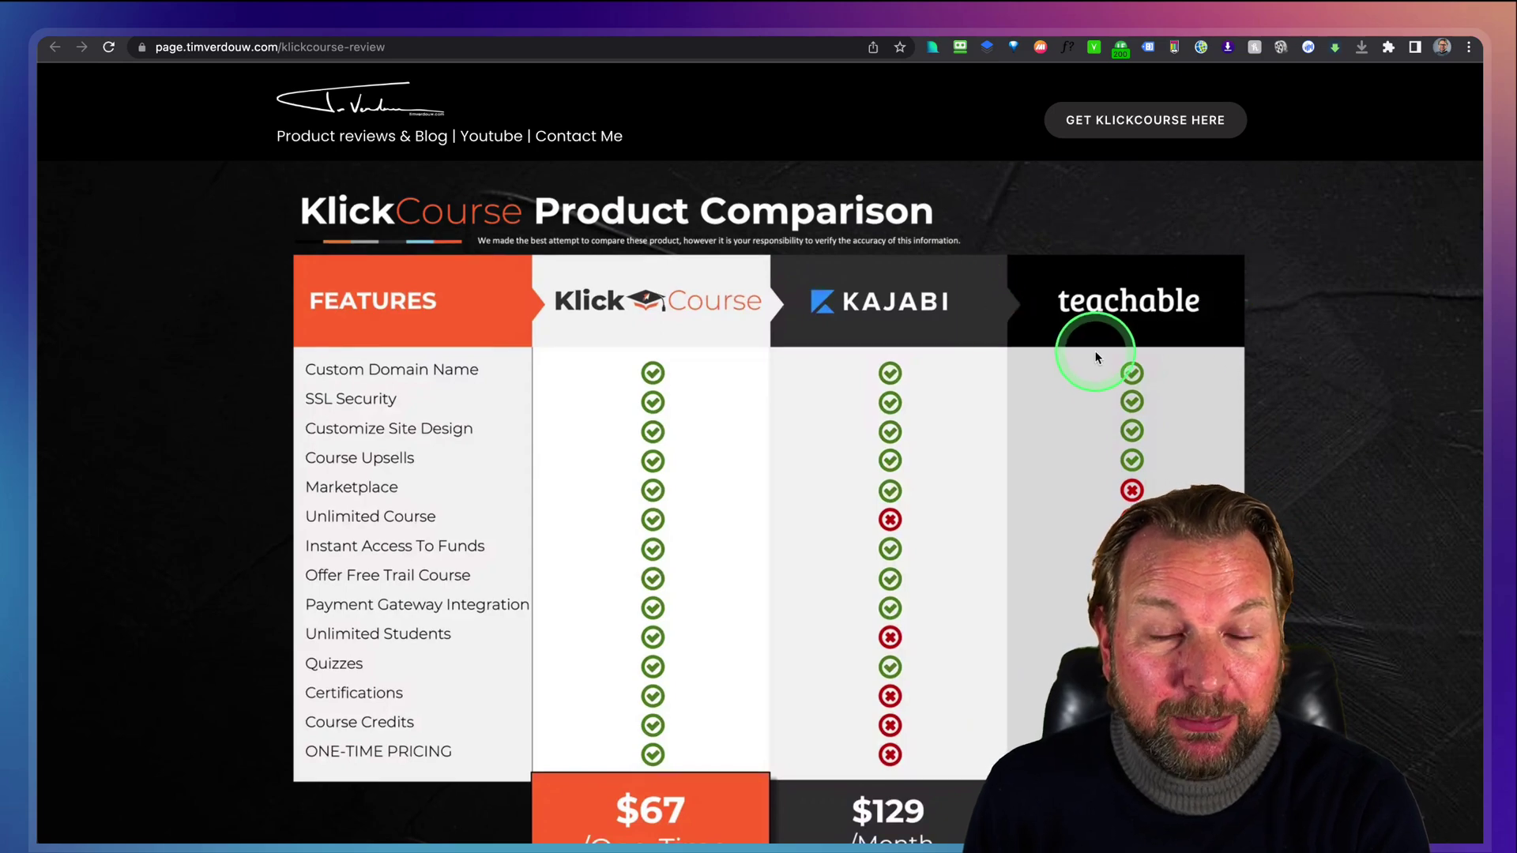
pyautogui.scroll(-5, 1098, 352)
pyautogui.scroll(-10, 1098, 352)
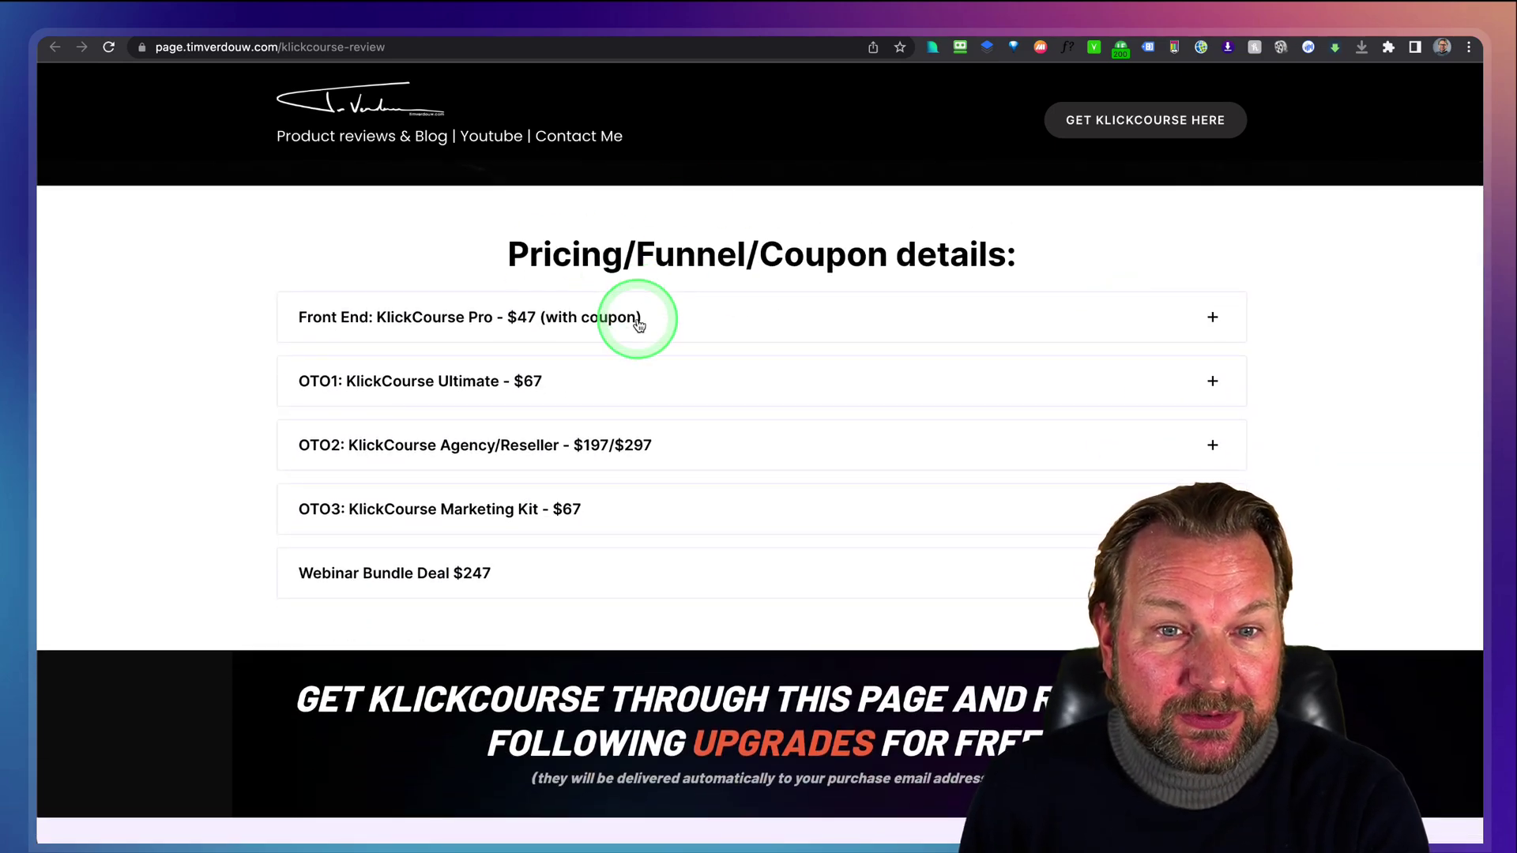
# Step: Expand the Front End KlickCourse Pro and OTO1 KlickCourse Ultimate offers to show their features and coupons
pyautogui.click(639, 320)
pyautogui.scroll(-1, 558, 461)
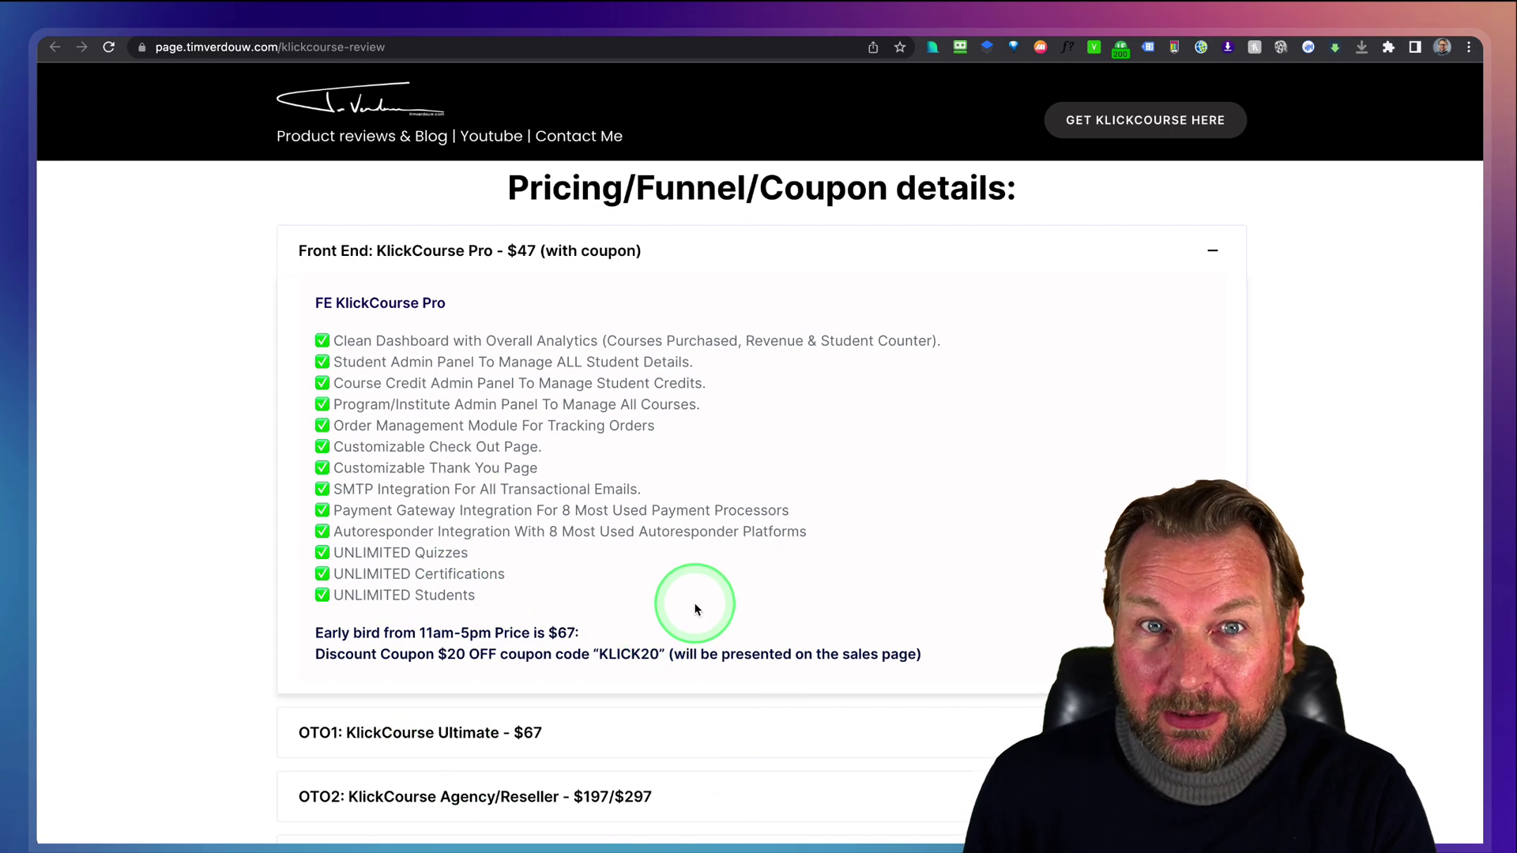
pyautogui.scroll(-4, 696, 608)
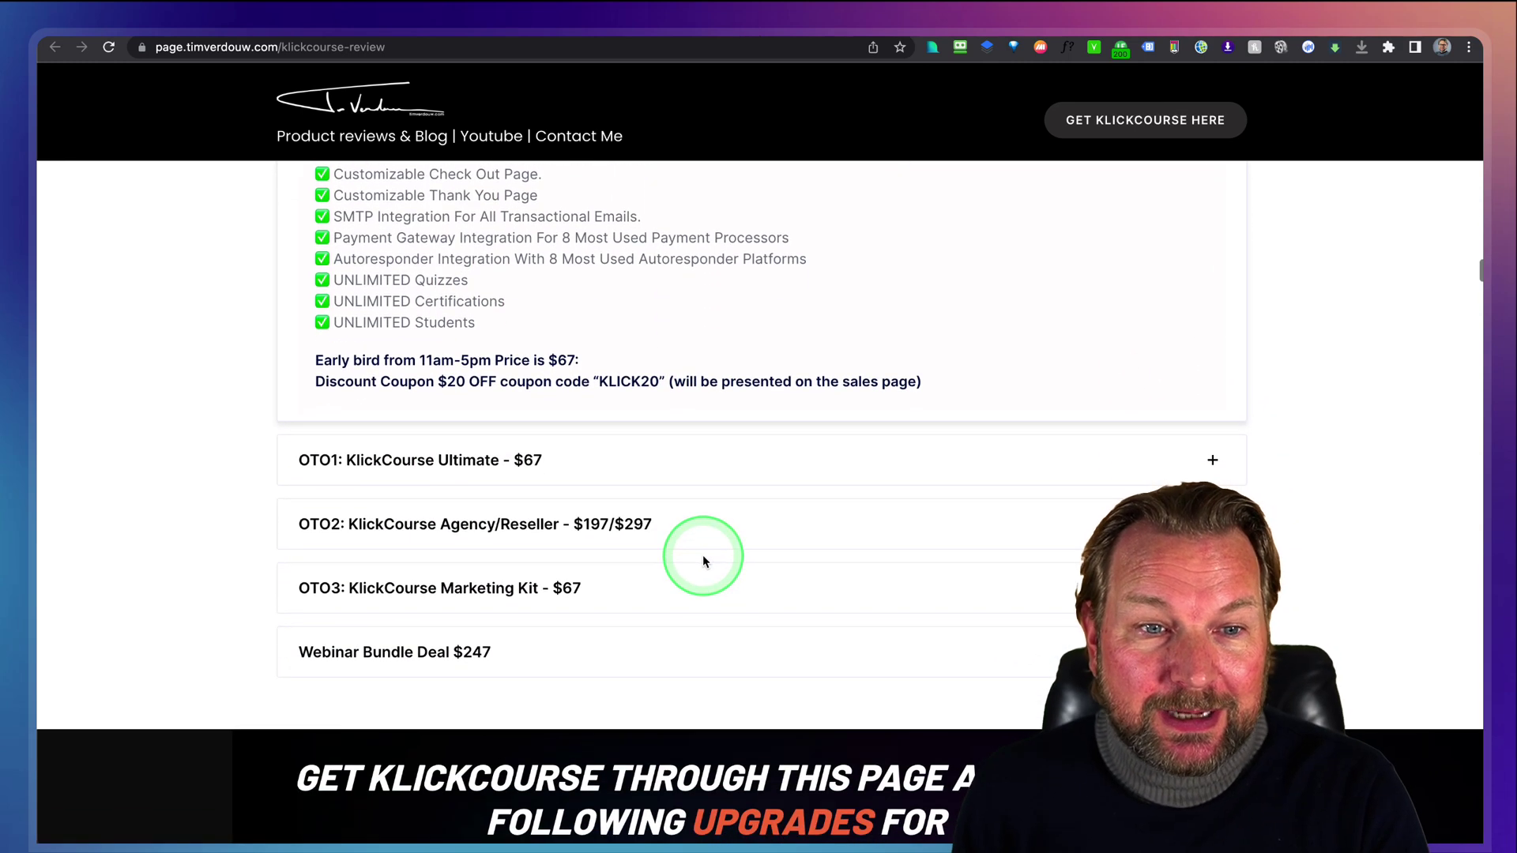
pyautogui.click(600, 417)
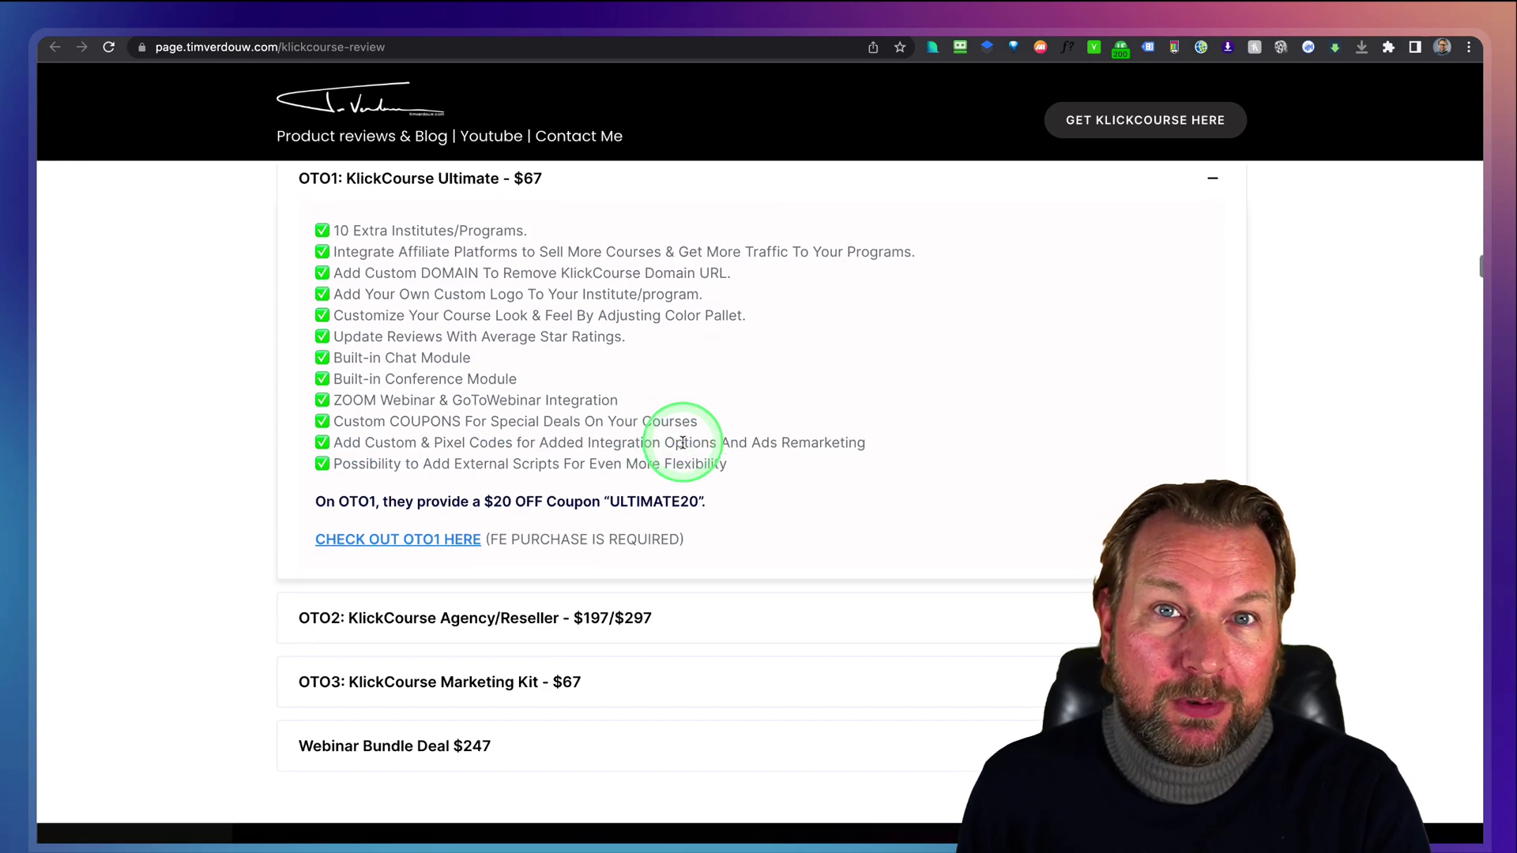
pyautogui.scroll(-7, 680, 443)
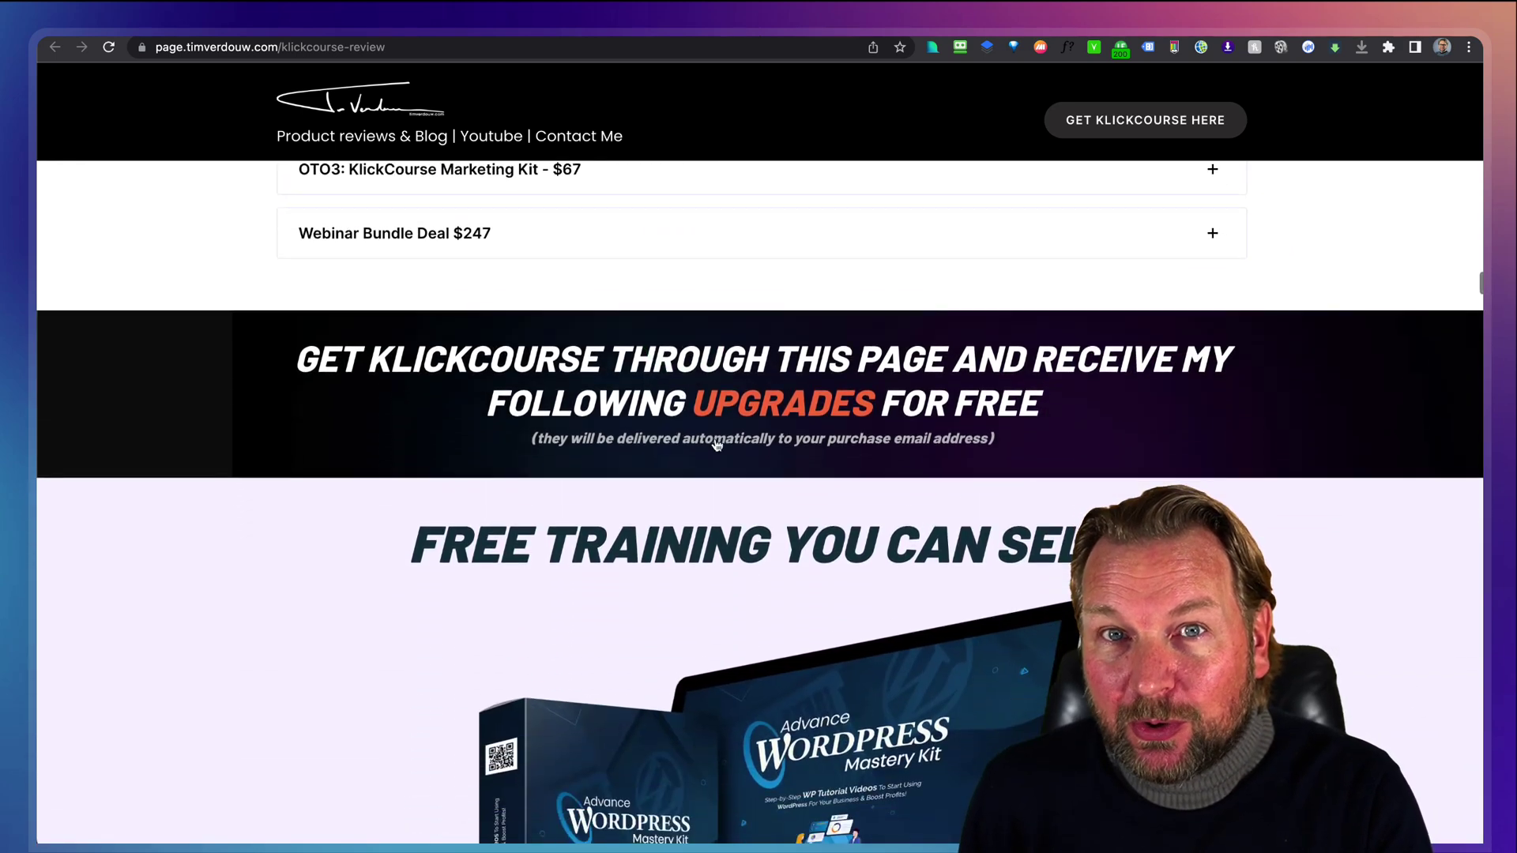
# Step: Scroll through the WordPress, Microsoft Ads, Affincome and AutoFunnelScripts bonuses down to Instant Shop Builder
pyautogui.scroll(-2, 1216, 500)
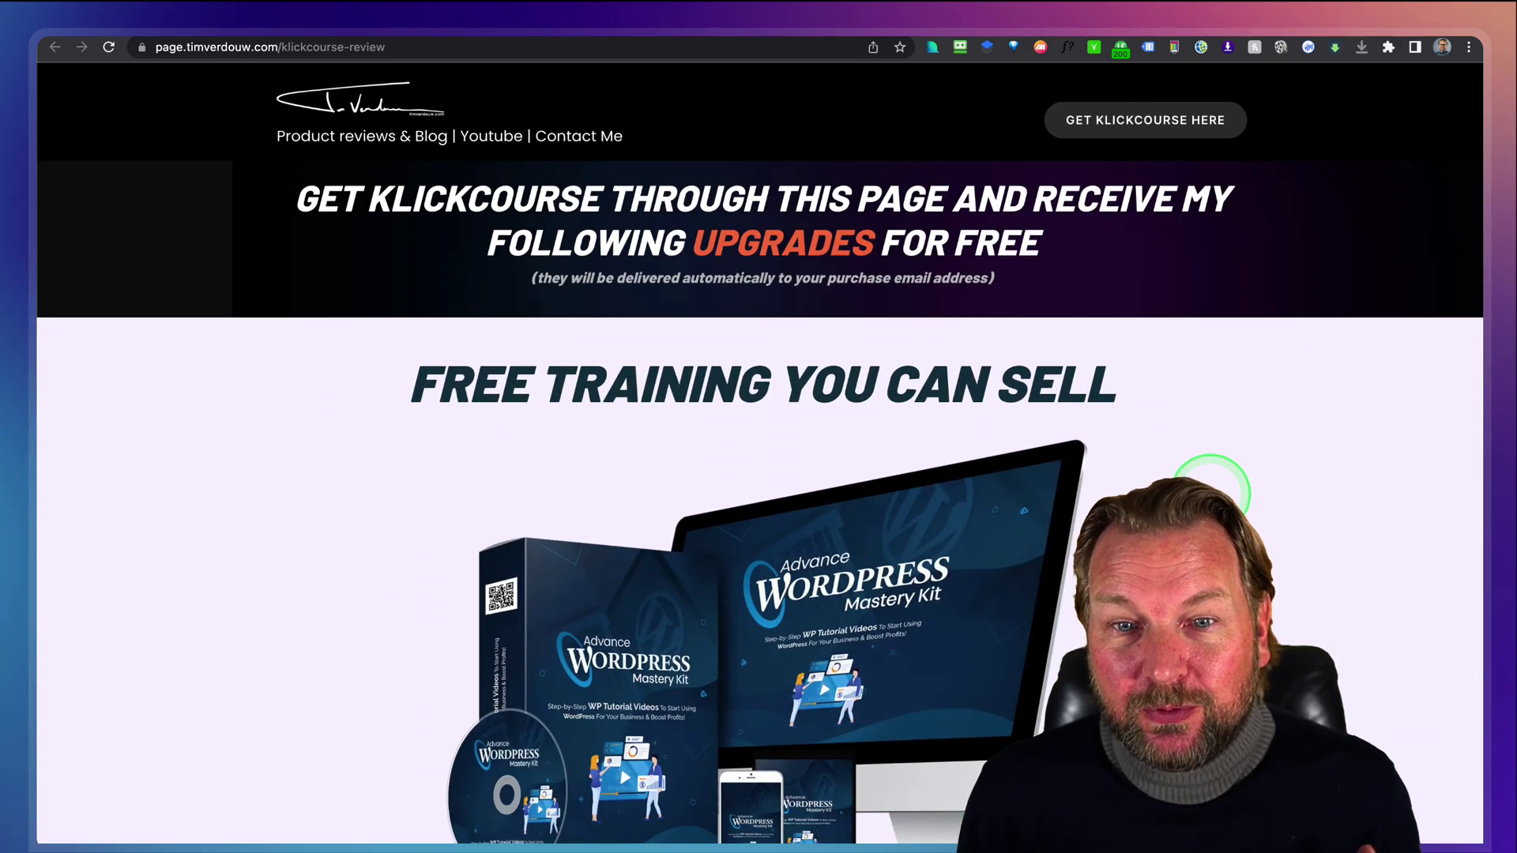
pyautogui.scroll(-1, 1138, 474)
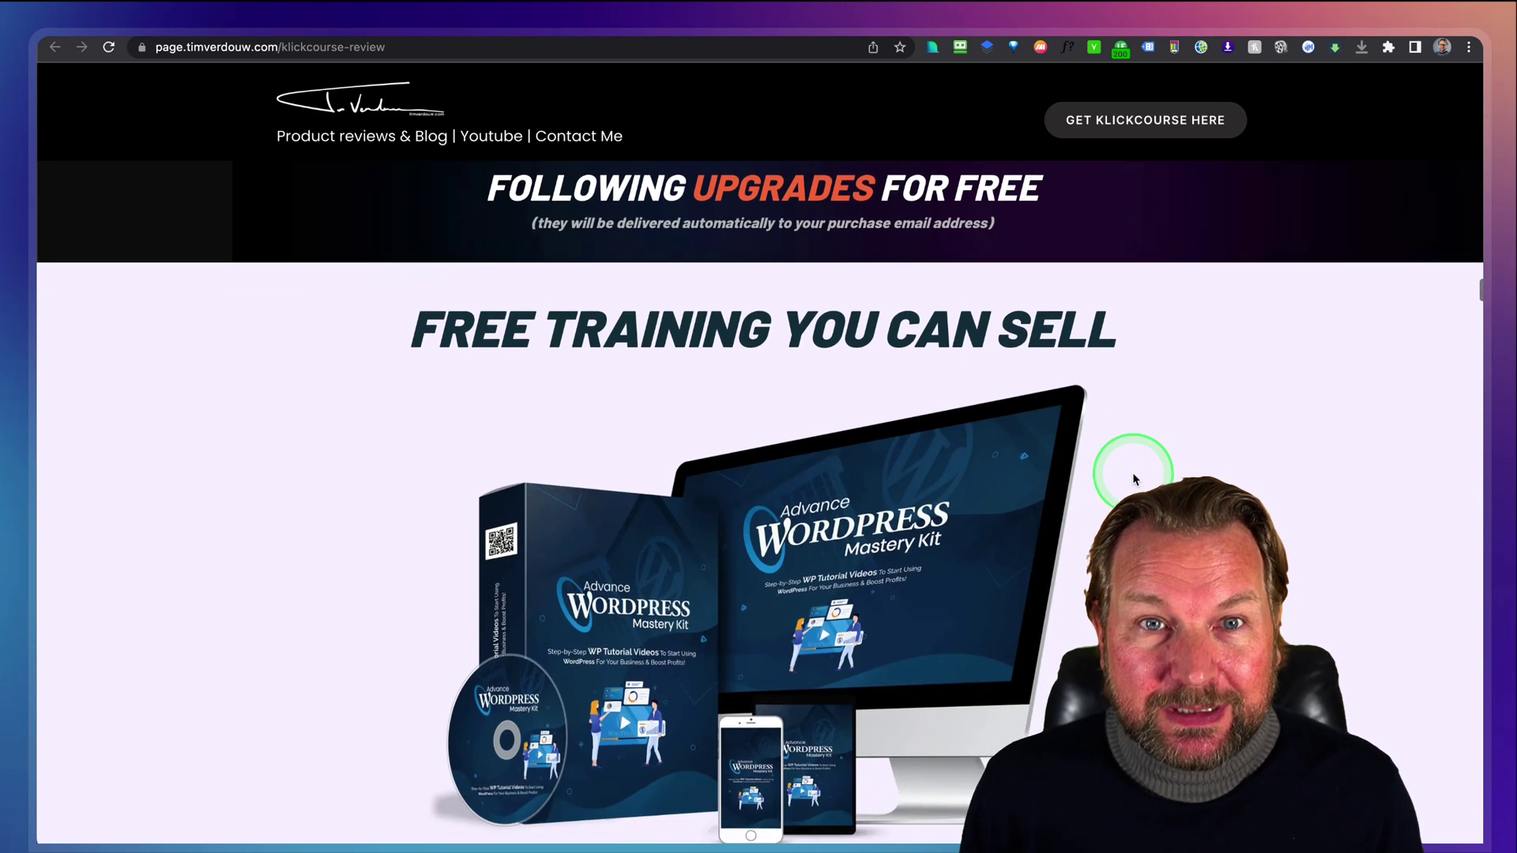
pyautogui.scroll(-1, 1133, 478)
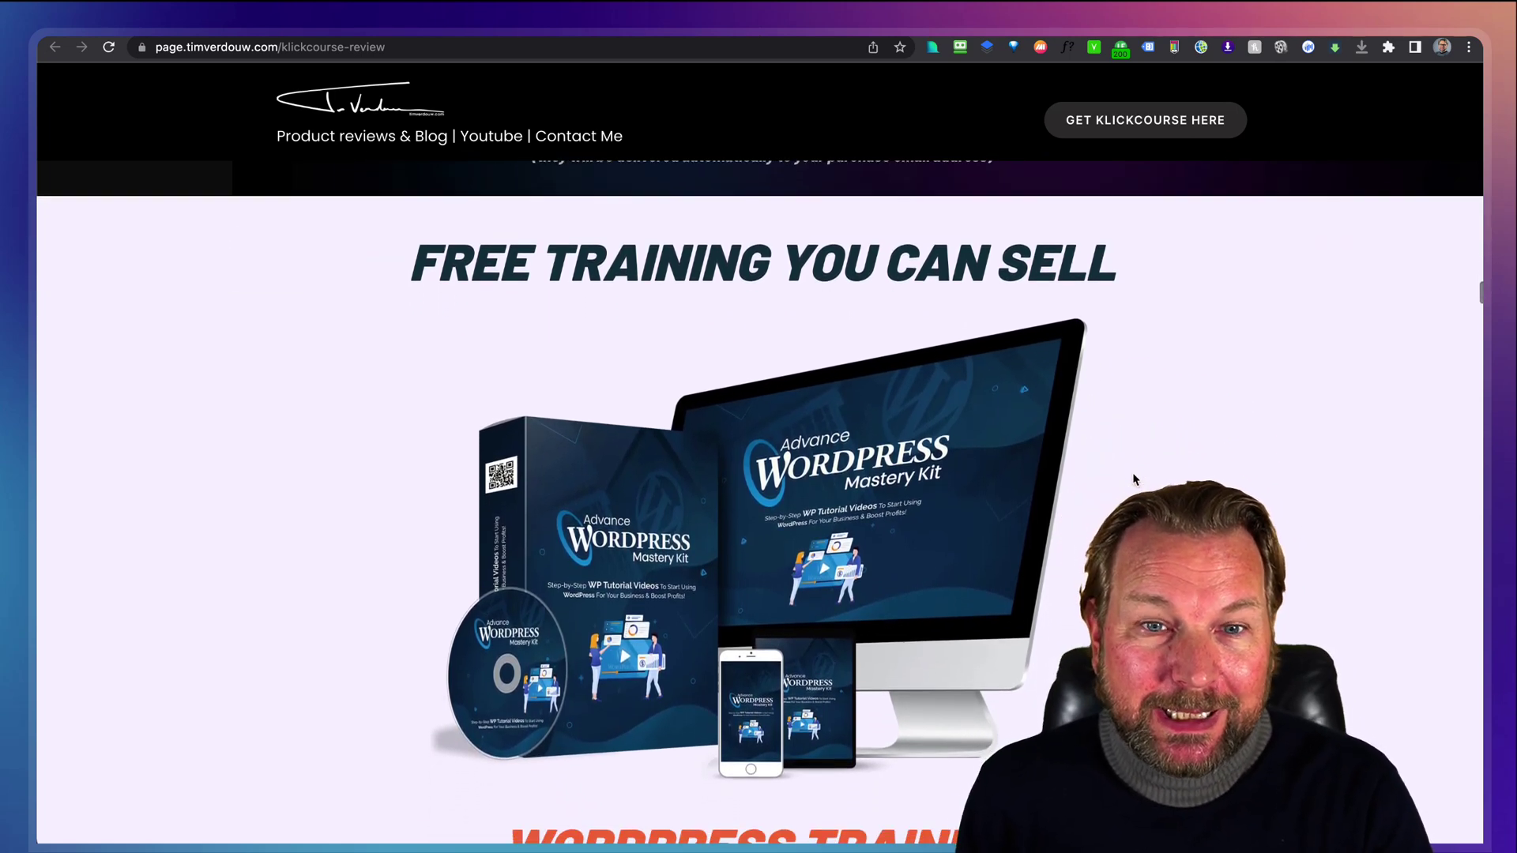
pyautogui.scroll(-2, 1133, 478)
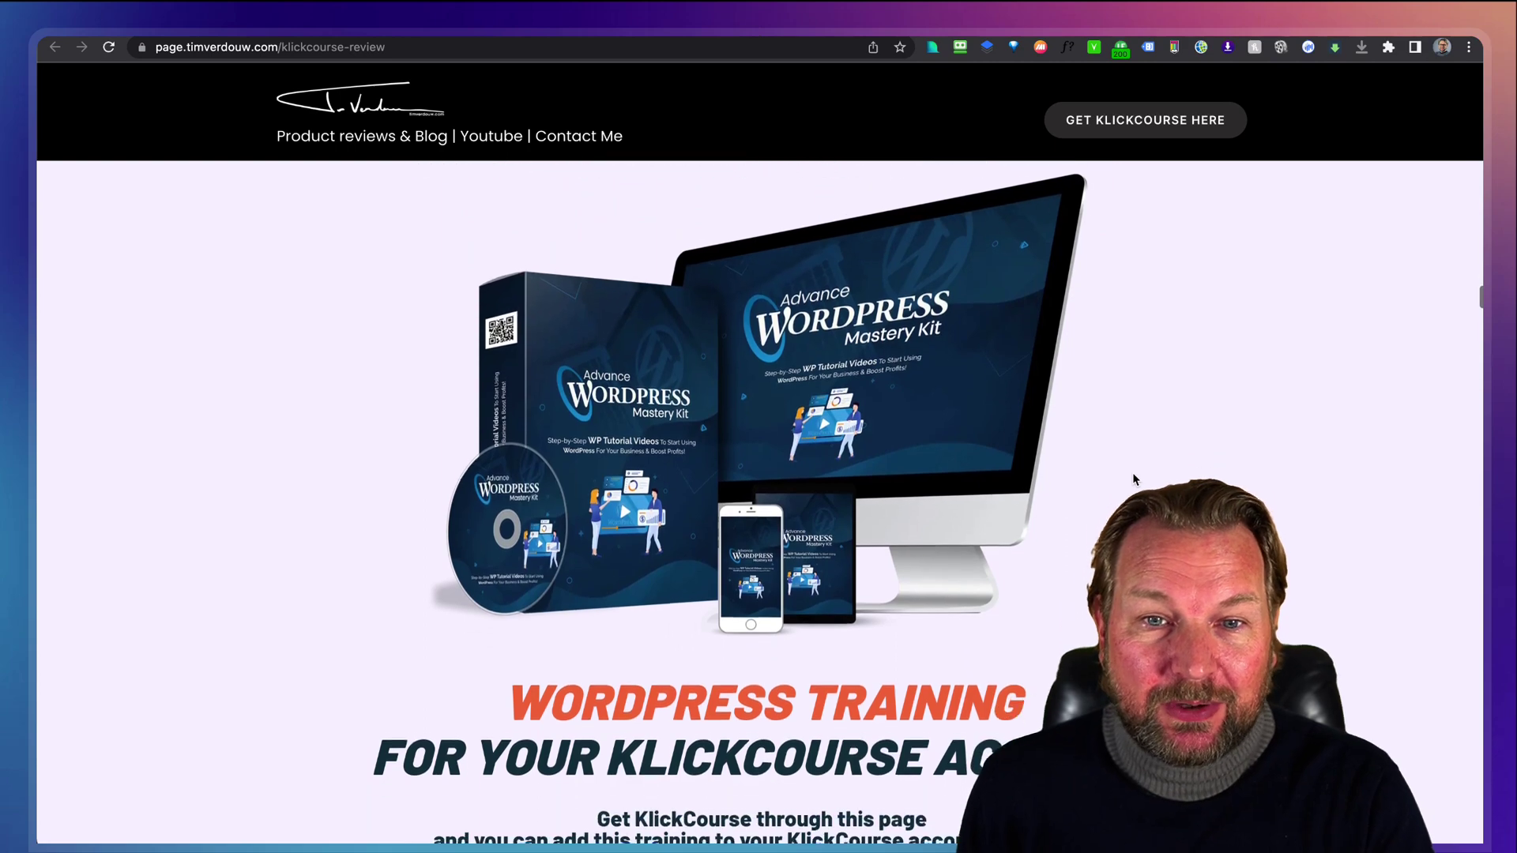
pyautogui.scroll(1, 1133, 479)
pyautogui.scroll(-2, 1133, 478)
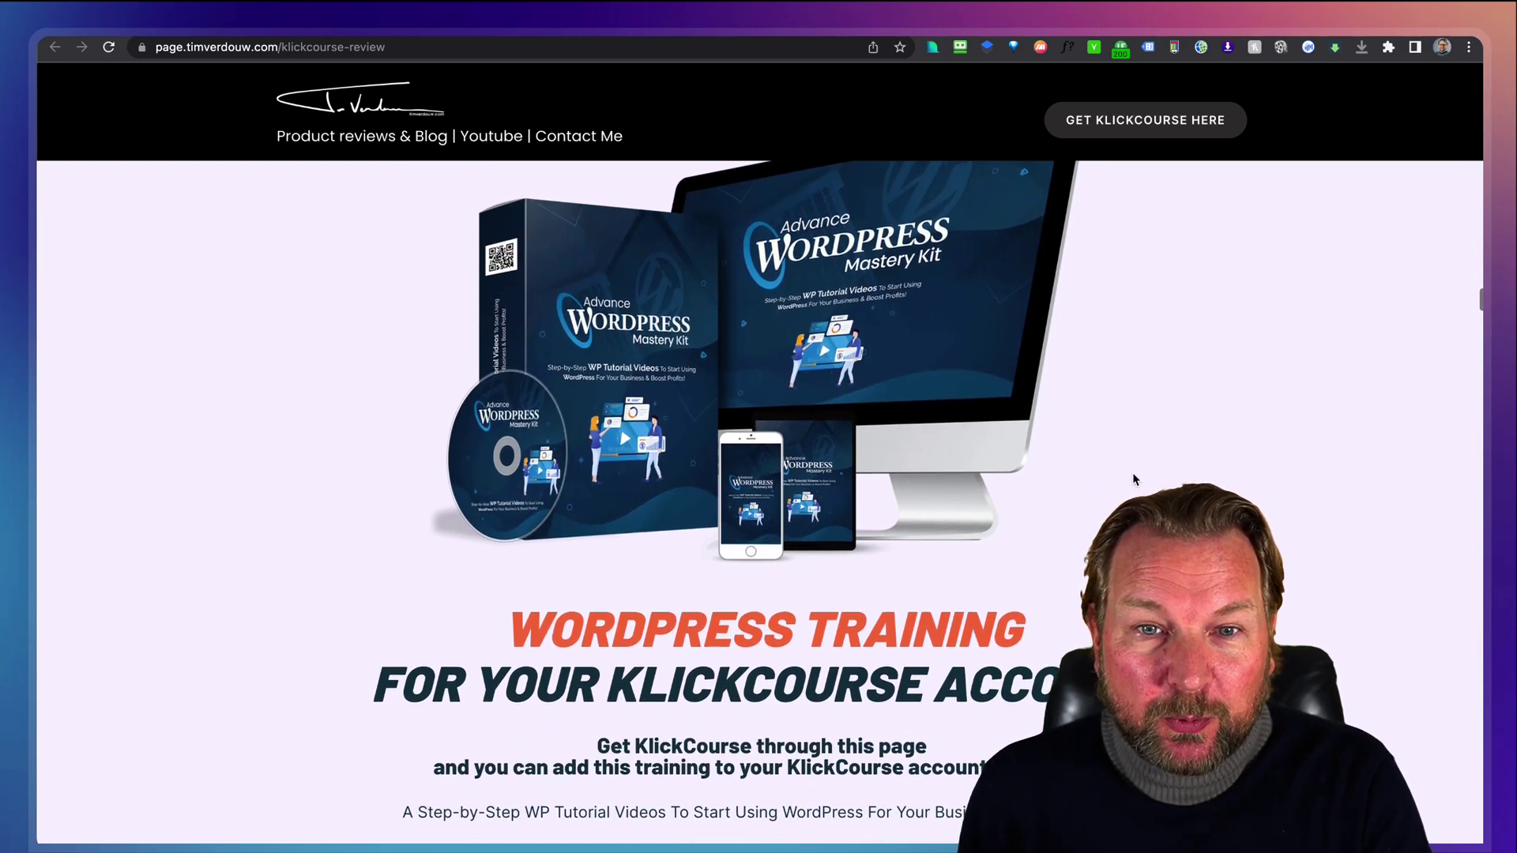
pyautogui.scroll(-6, 1133, 478)
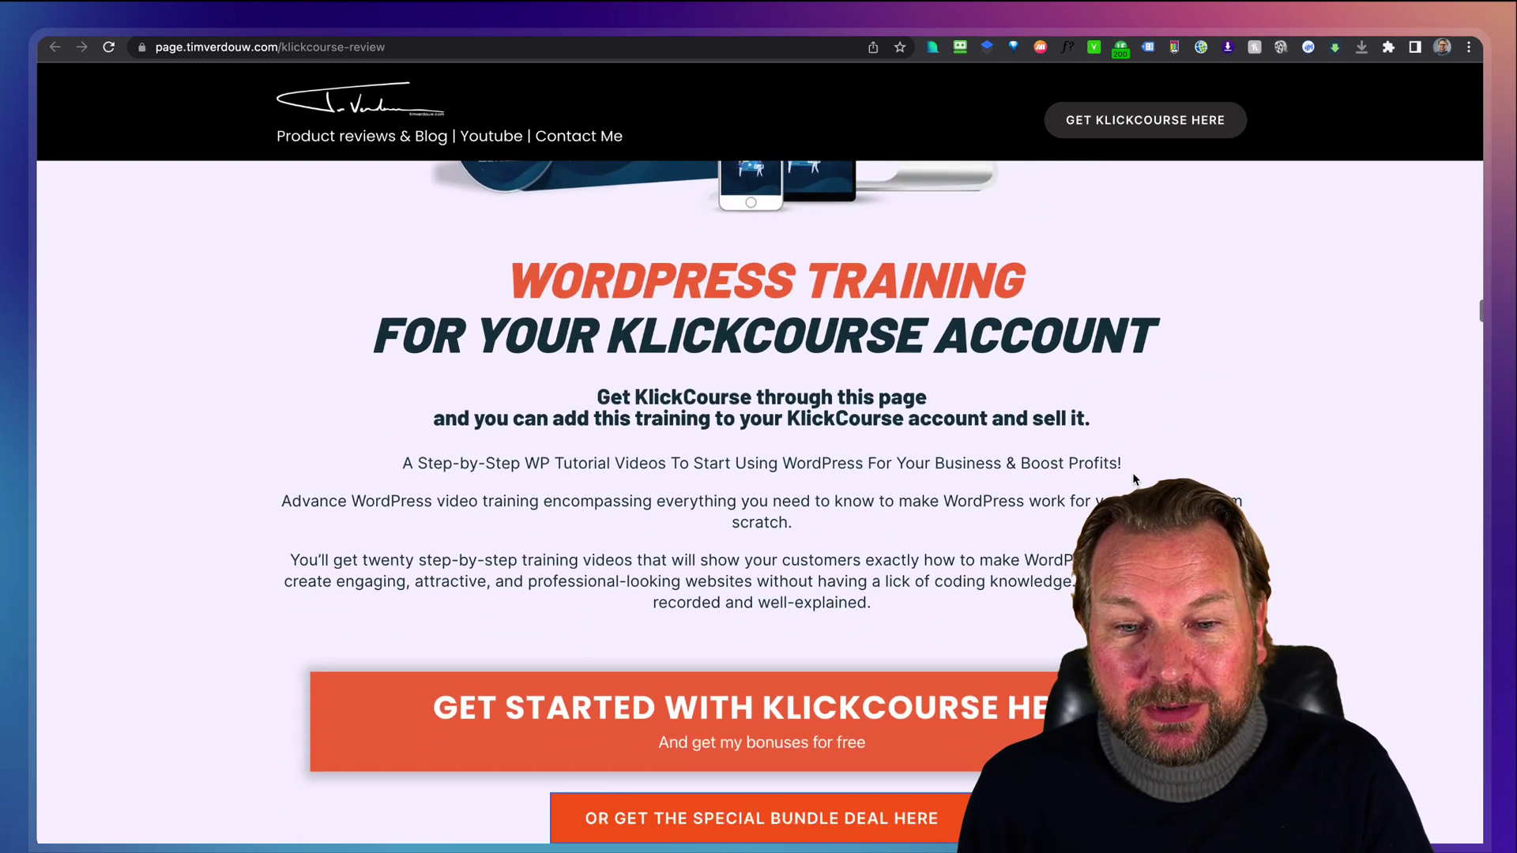
pyautogui.scroll(-8, 1133, 479)
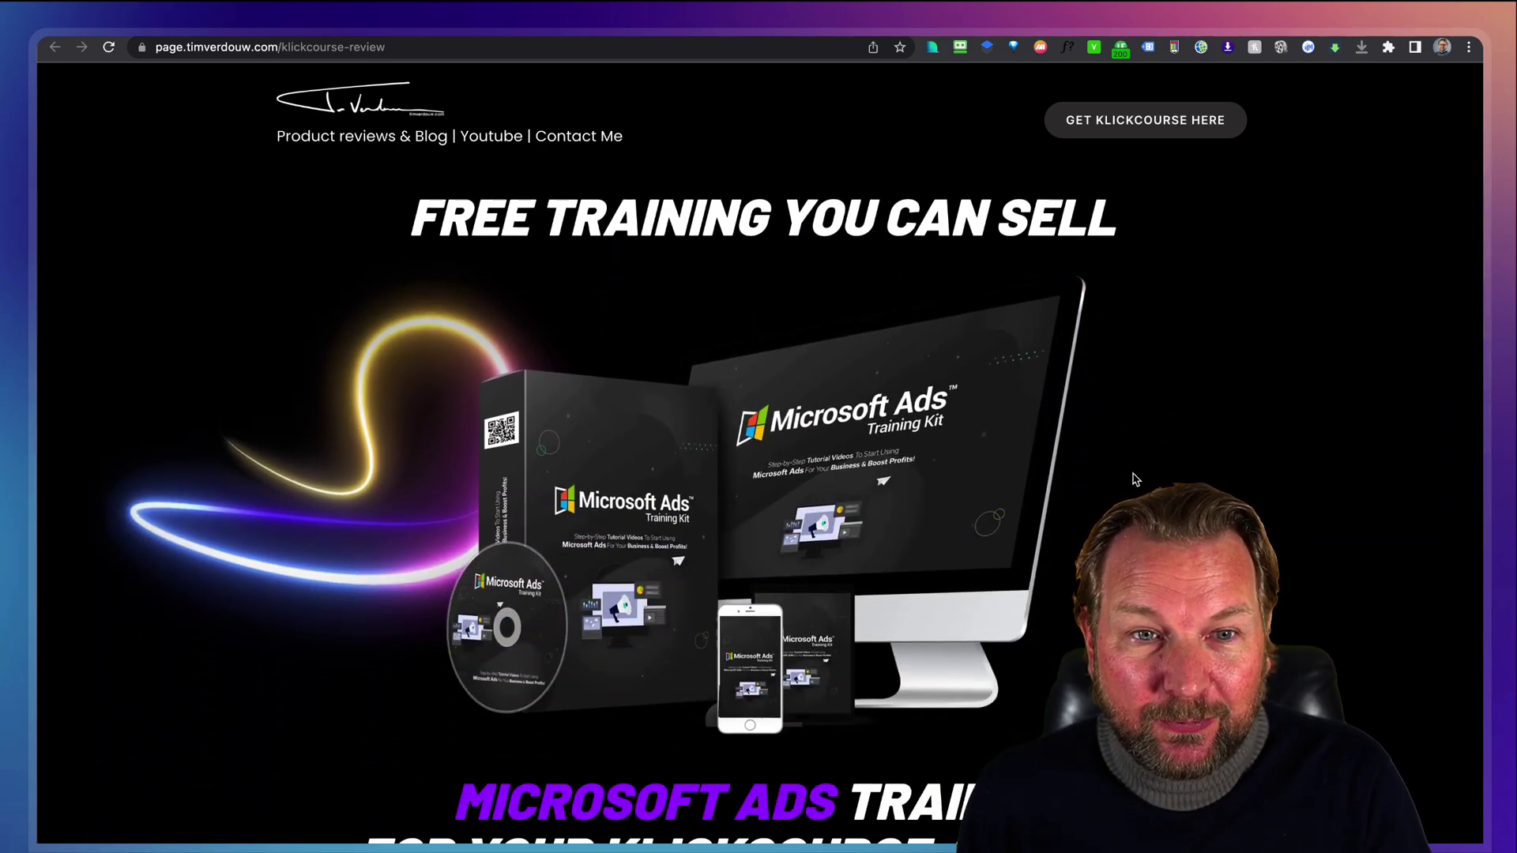
pyautogui.scroll(-4, 1132, 478)
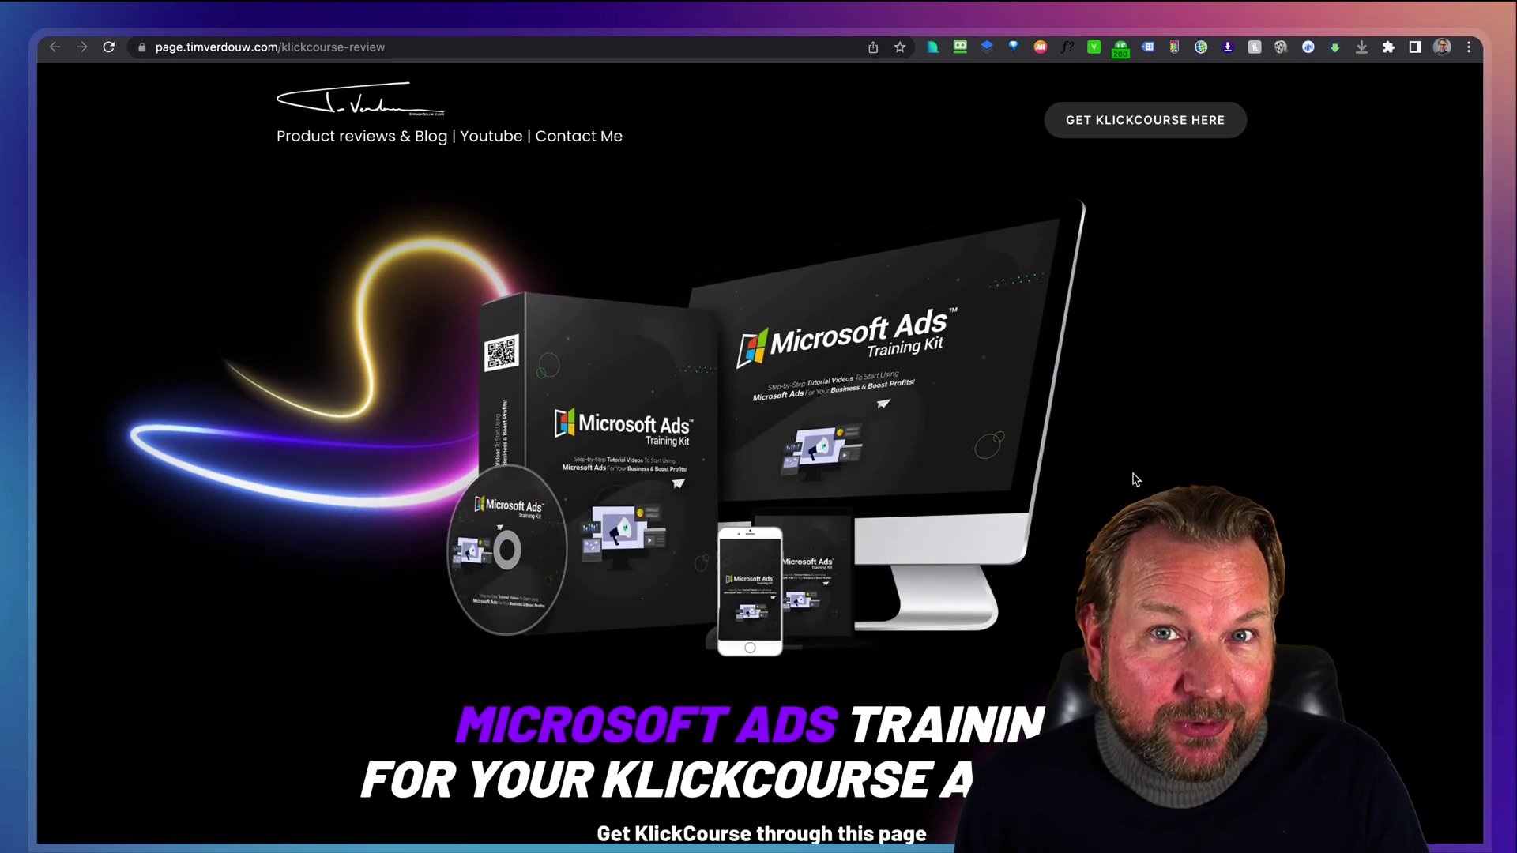
pyautogui.scroll(-12, 1133, 478)
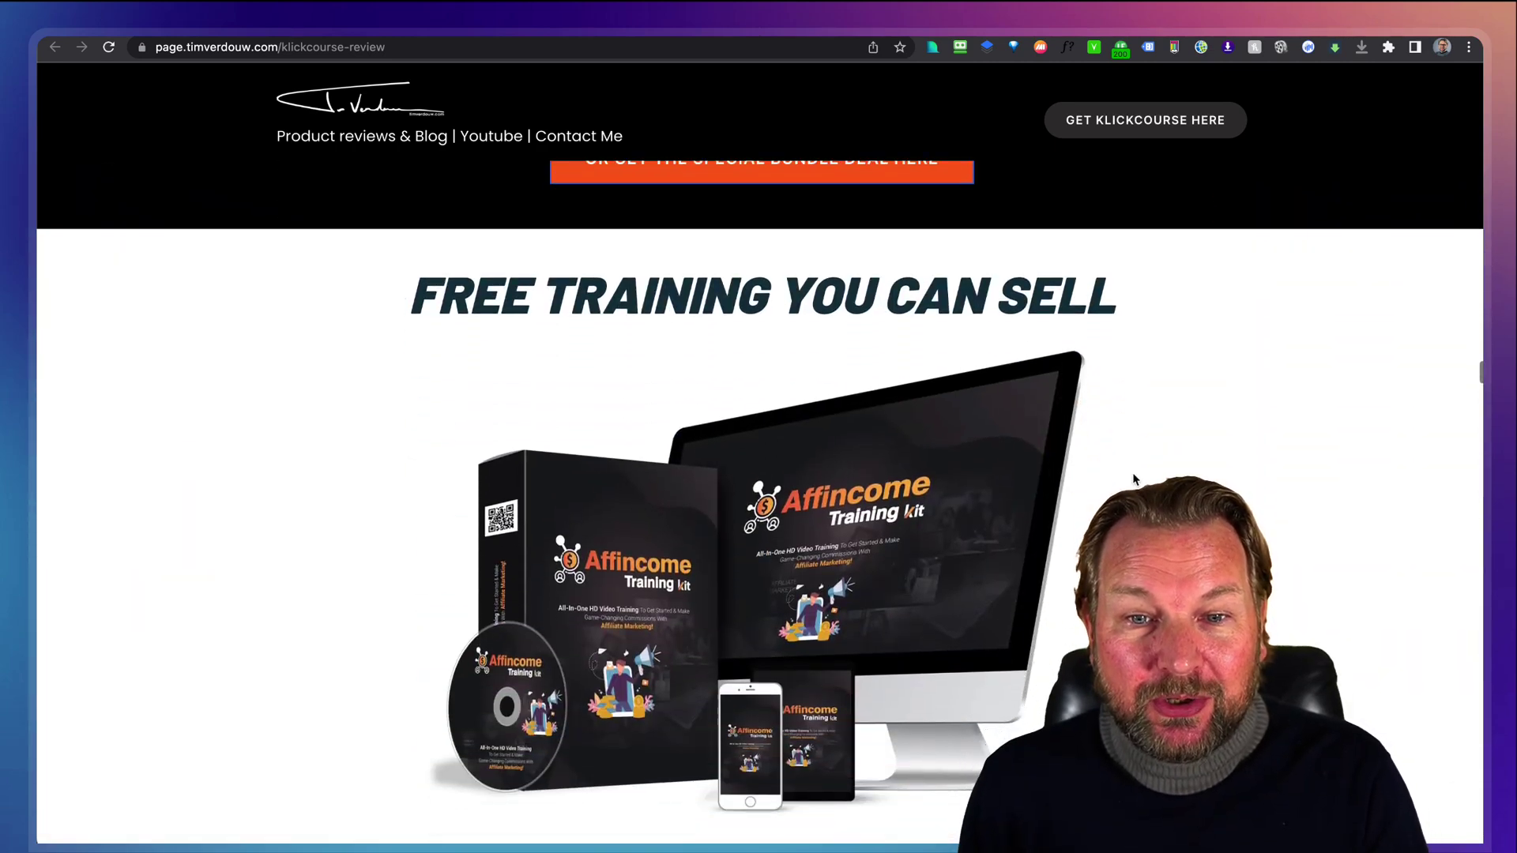
pyautogui.scroll(-2, 1132, 478)
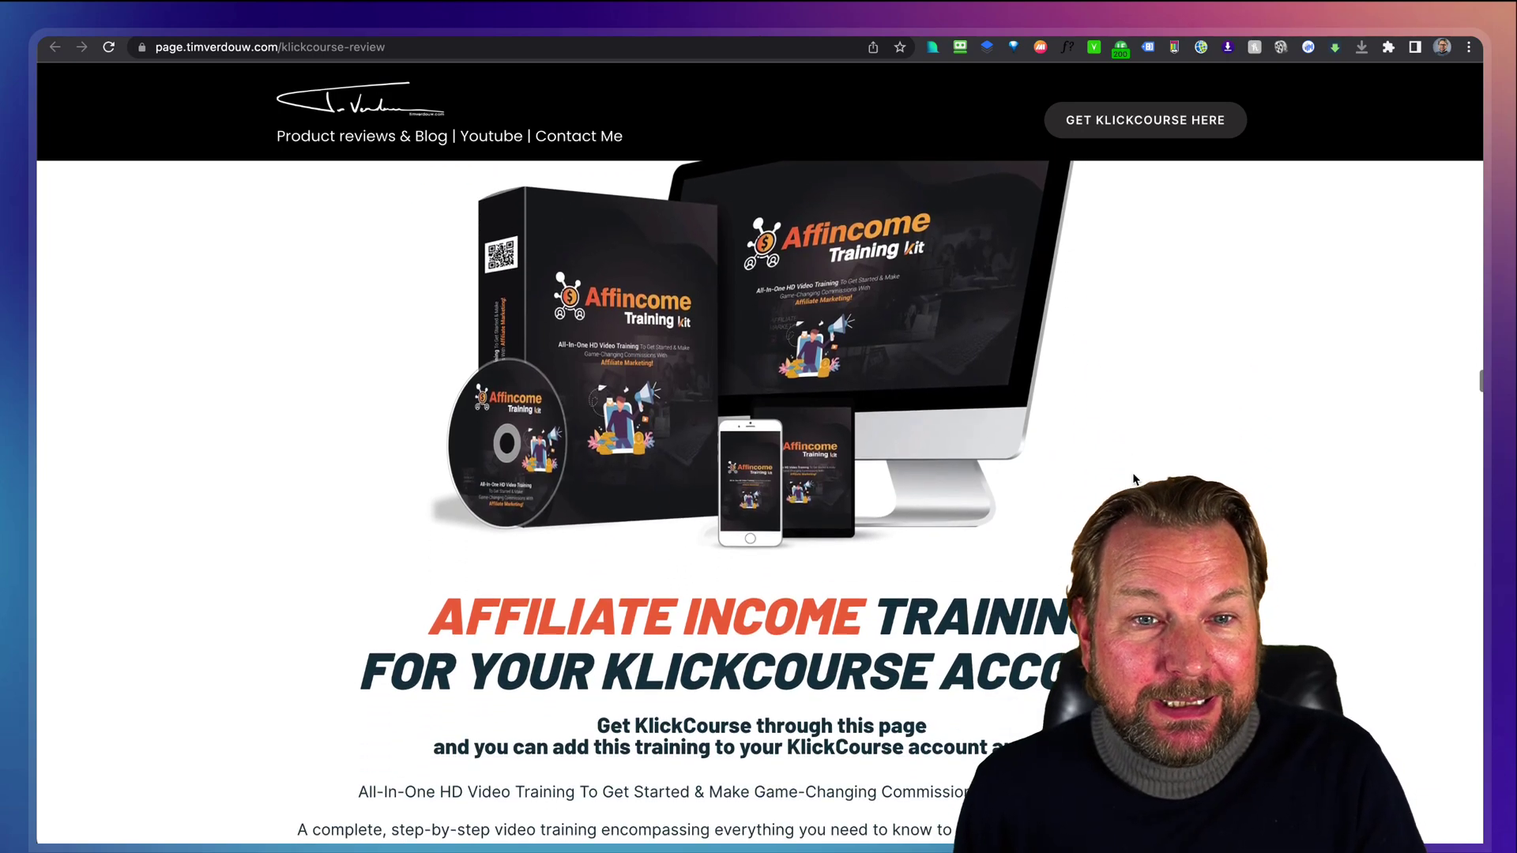
pyautogui.scroll(-8, 1133, 478)
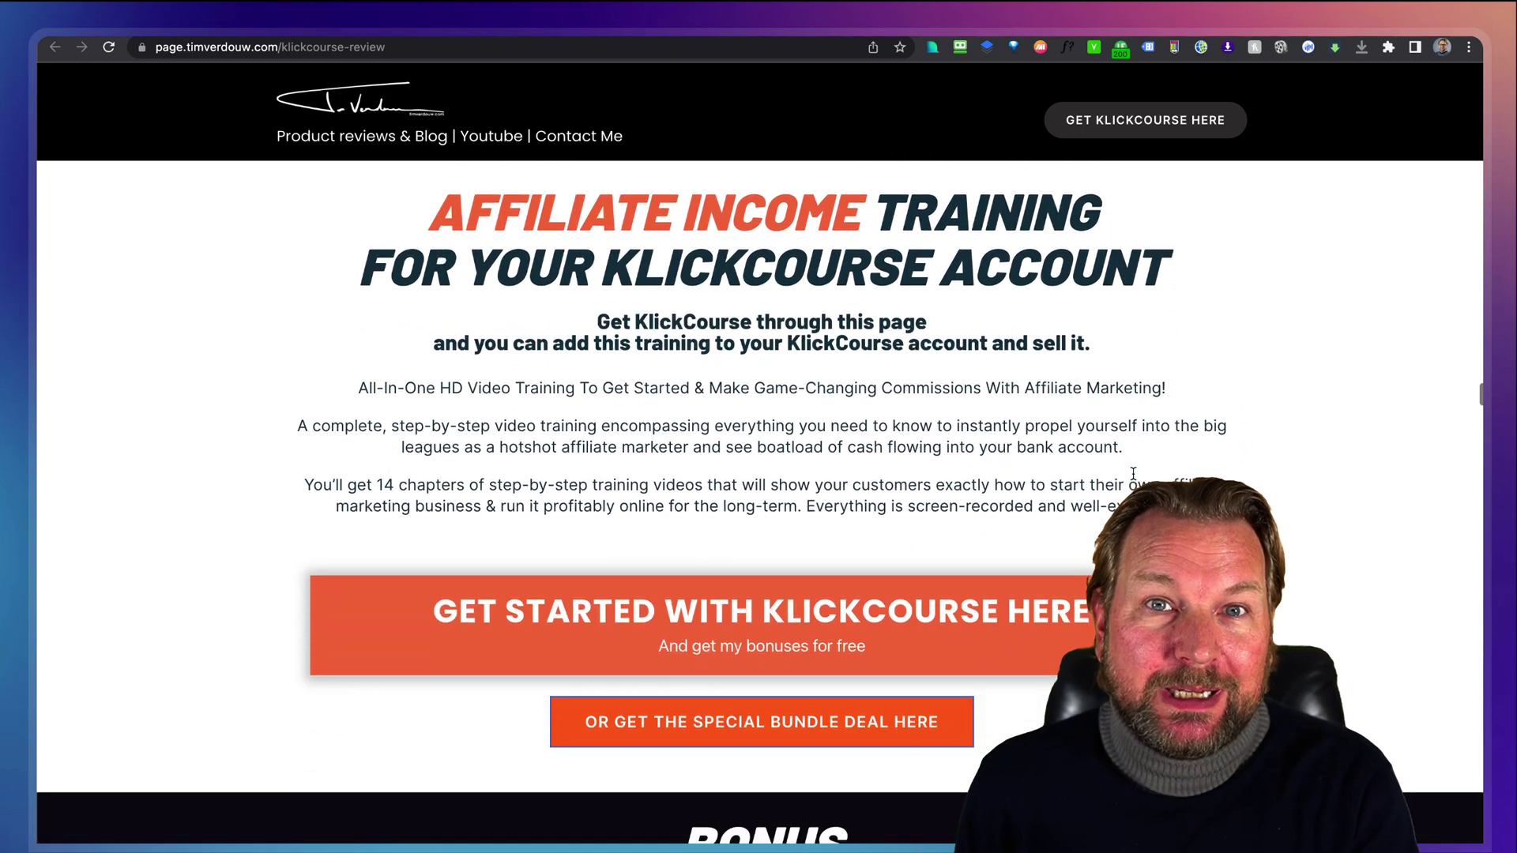
pyautogui.scroll(-14, 1133, 473)
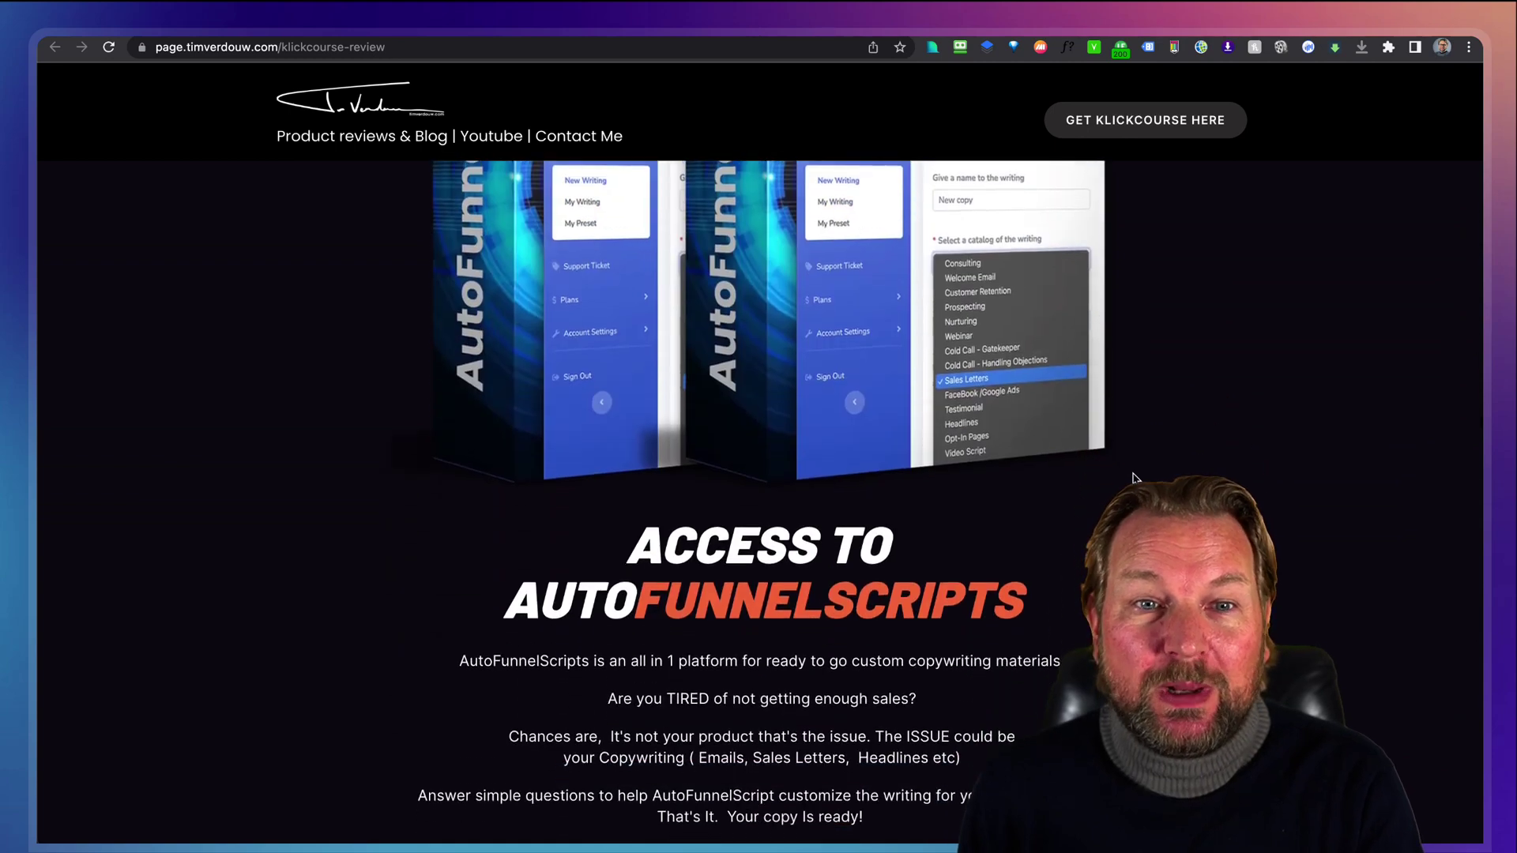
pyautogui.scroll(-6, 1132, 476)
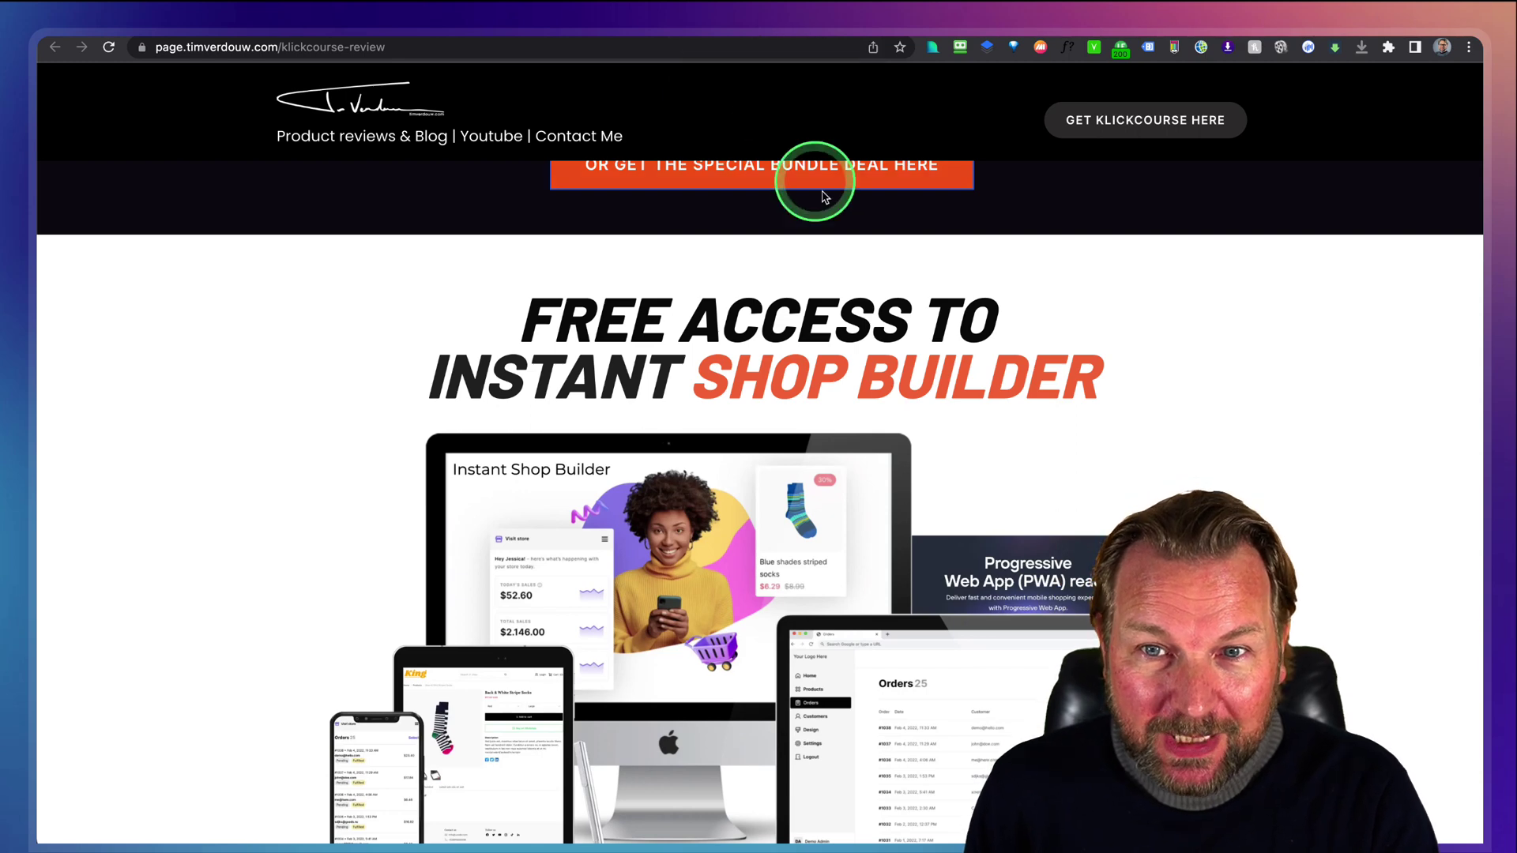
pyautogui.scroll(2, 826, 205)
pyautogui.scroll(1, 805, 237)
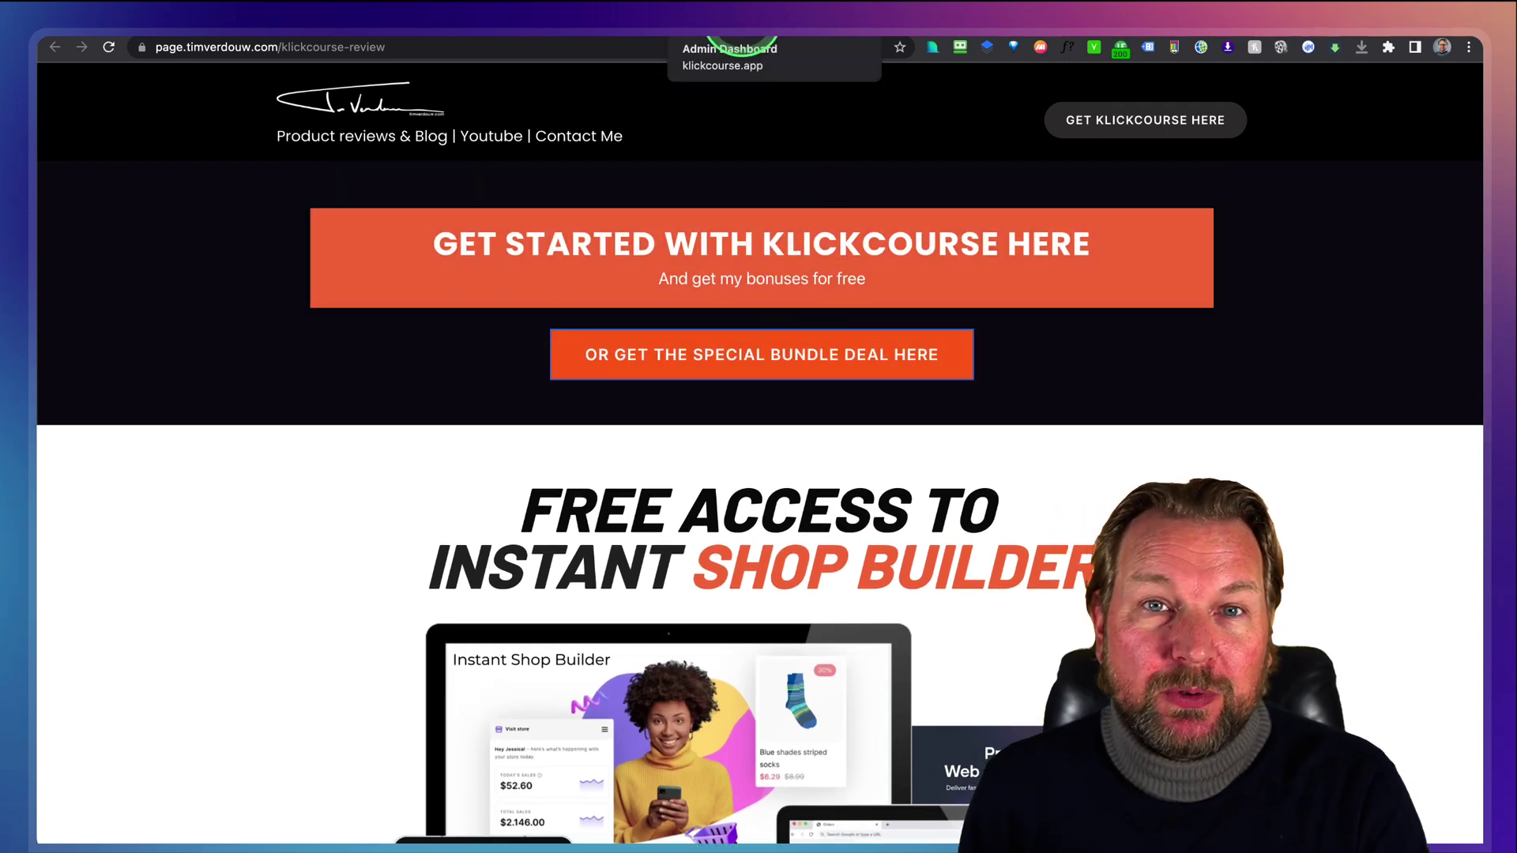
# Step: From the admin dashboard, open the public 'How to make $500 per day with video marketing' course page
pyautogui.click(746, 33)
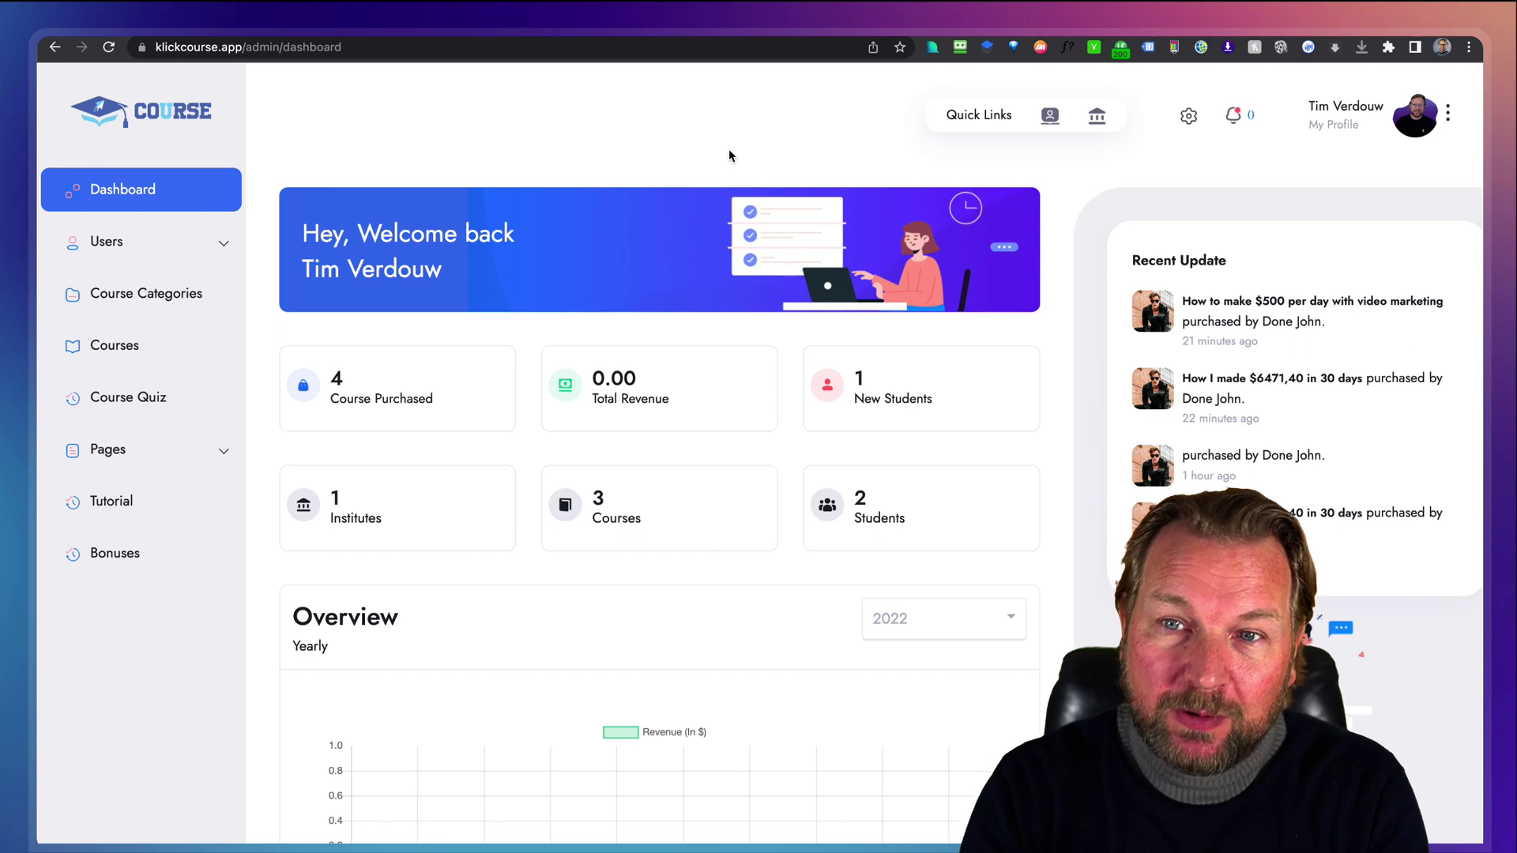
pyautogui.click(914, 69)
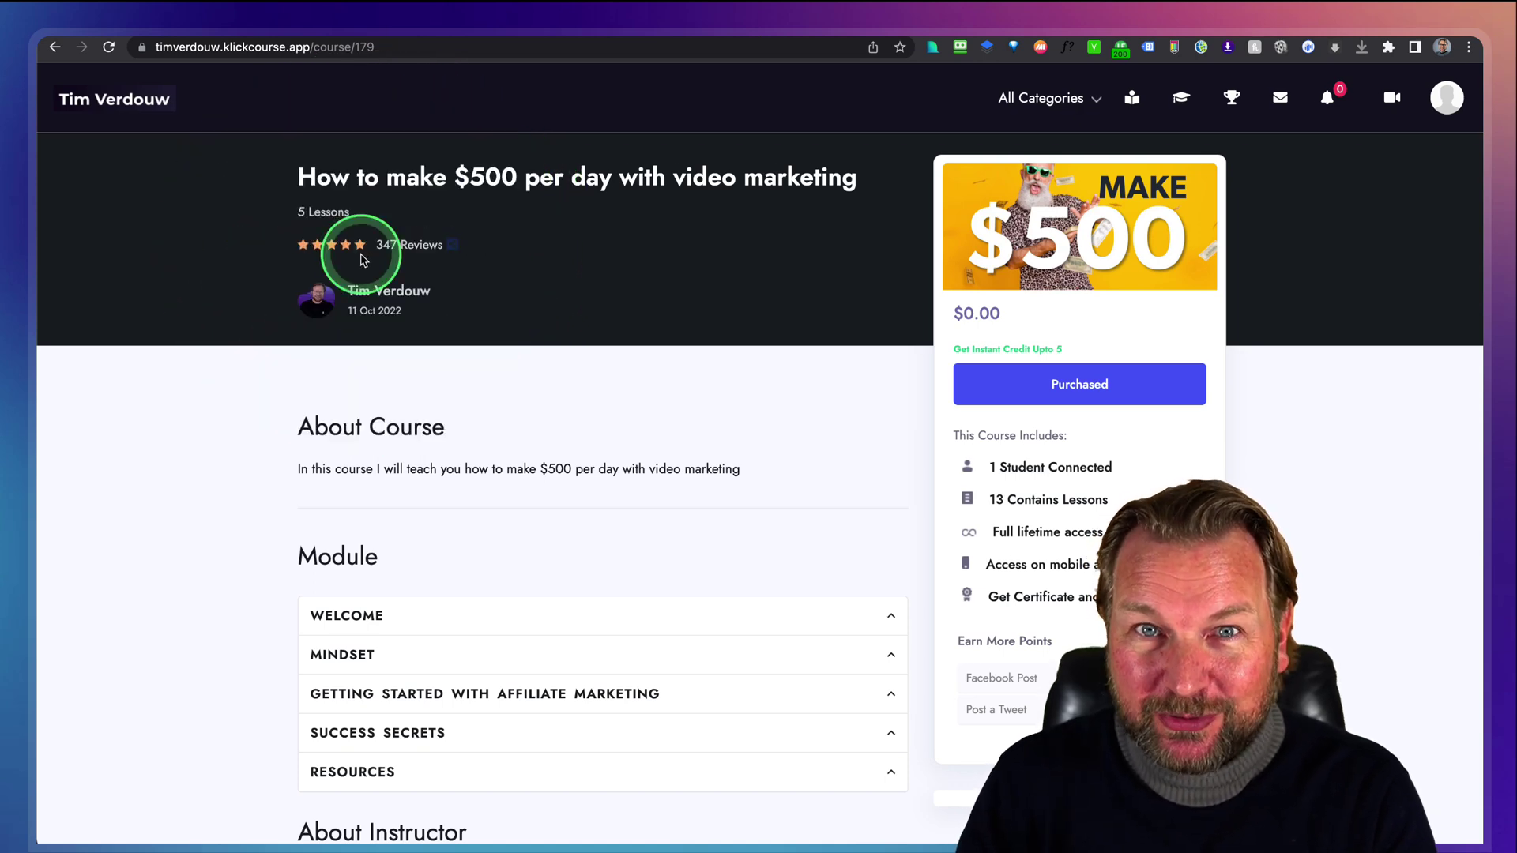
# Step: Expand the WELCOME module, preview its Welcome lesson video, then close the preview
pyautogui.scroll(-3, 490, 474)
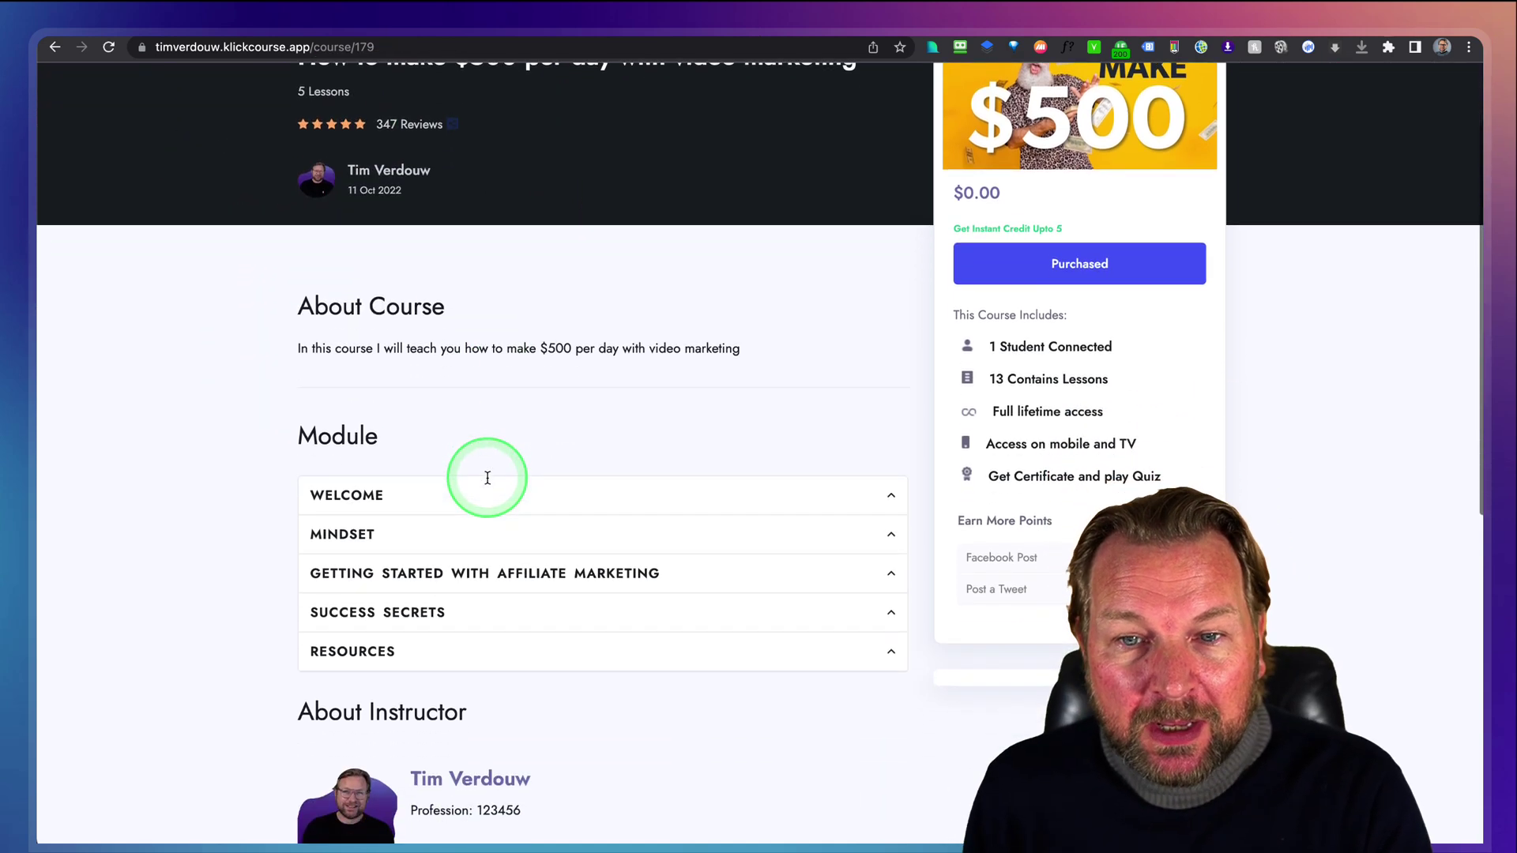
pyautogui.scroll(2, 738, 398)
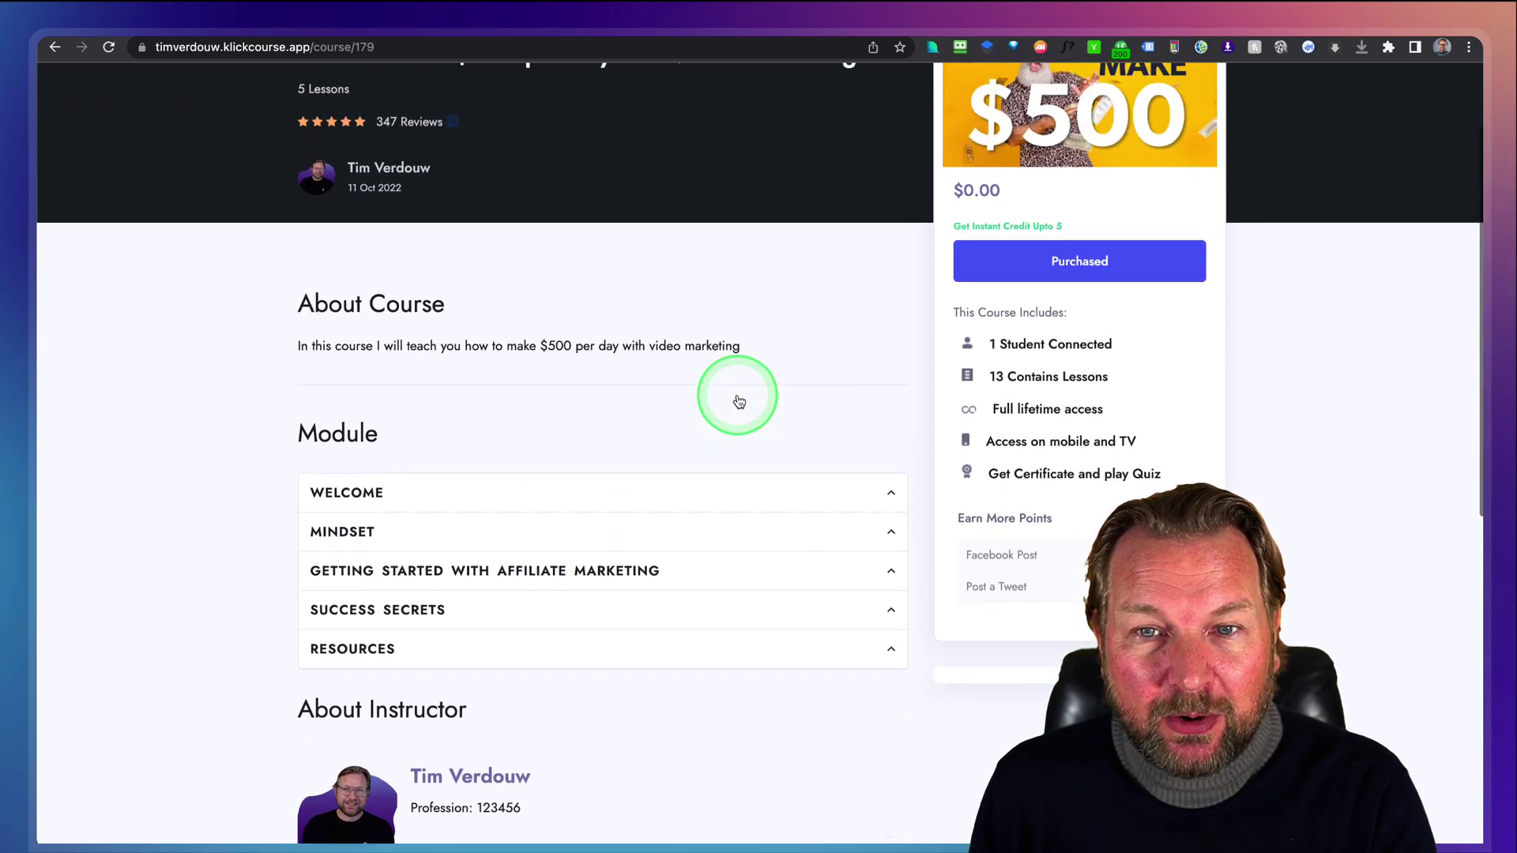
pyautogui.scroll(-1, 711, 391)
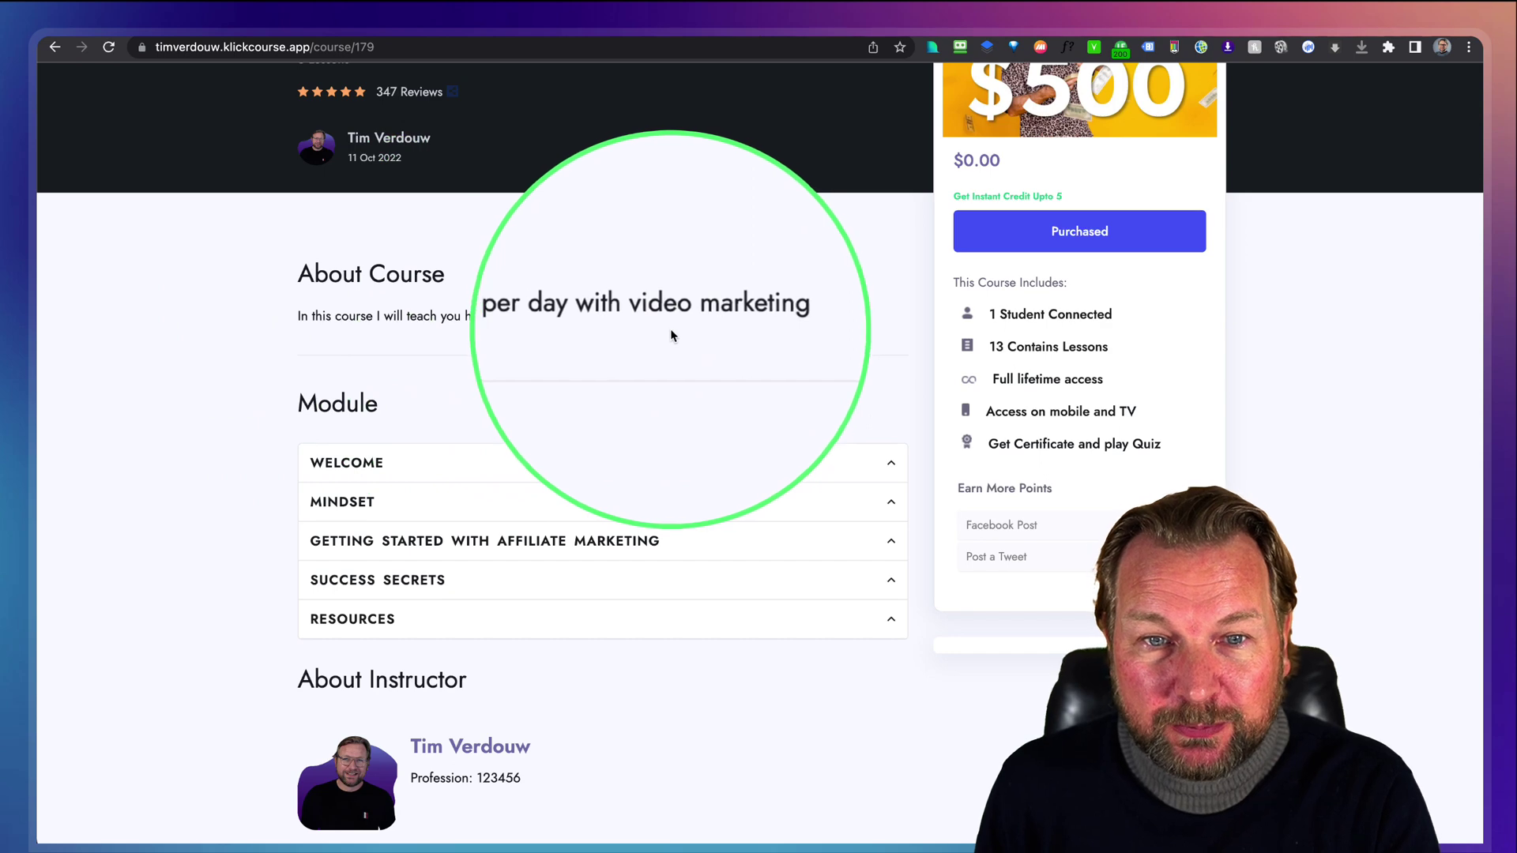
pyautogui.click(761, 457)
pyautogui.scroll(-3, 752, 447)
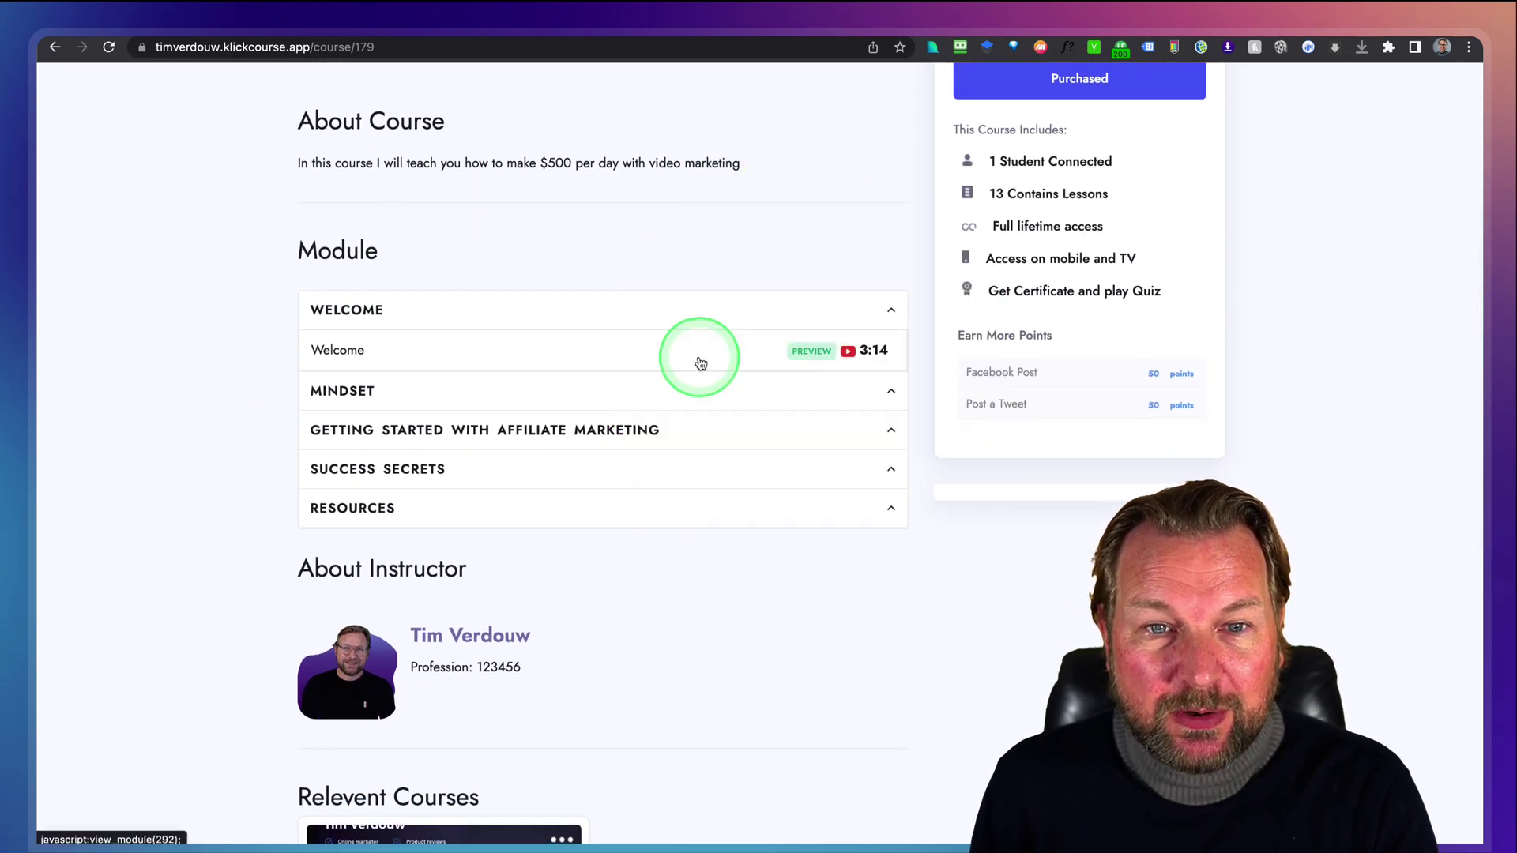
pyautogui.click(699, 359)
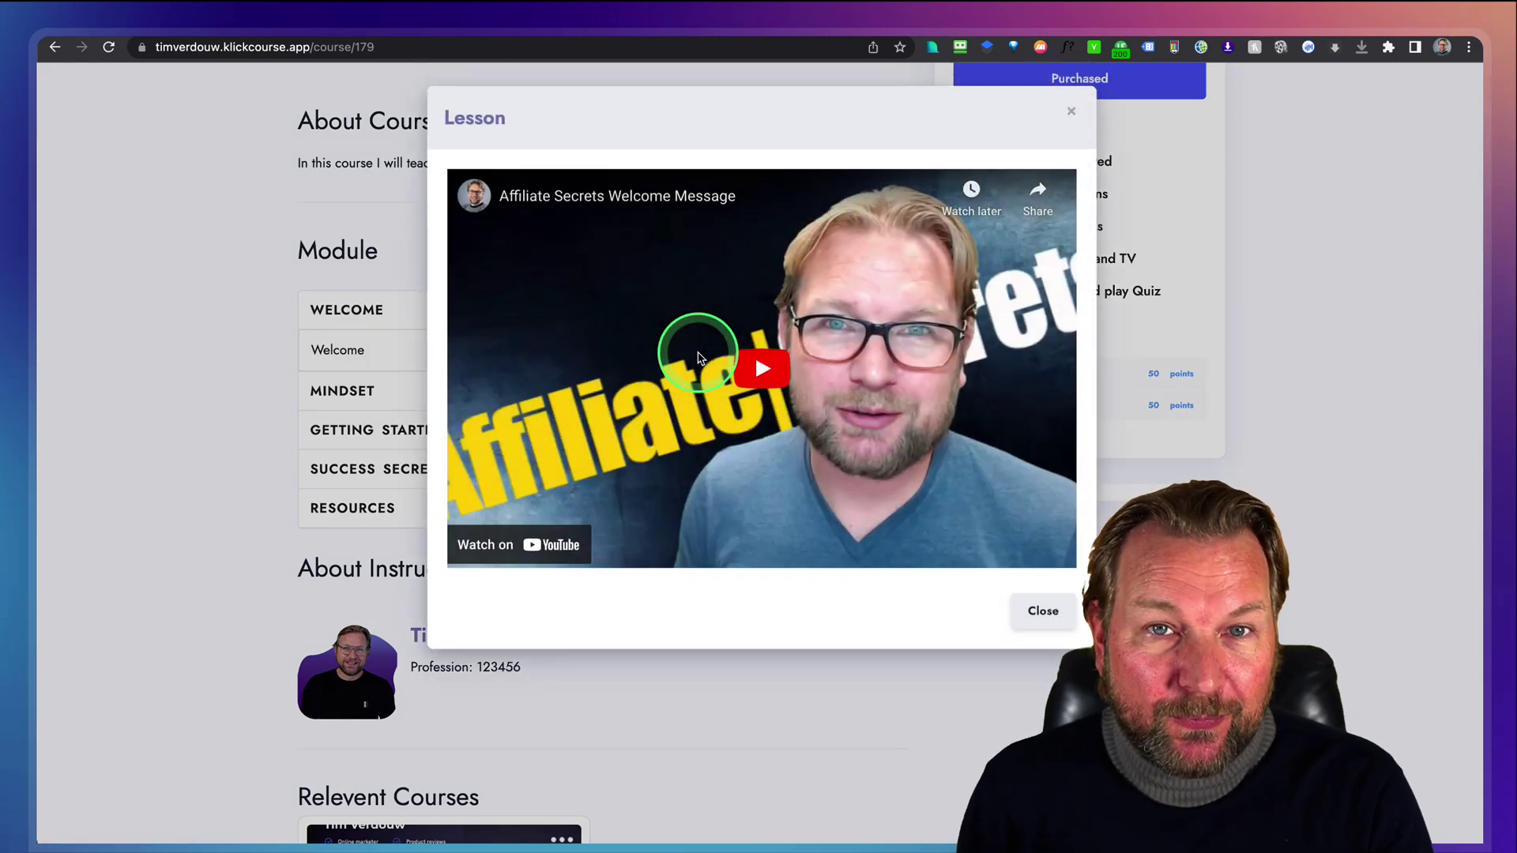
pyautogui.click(1071, 112)
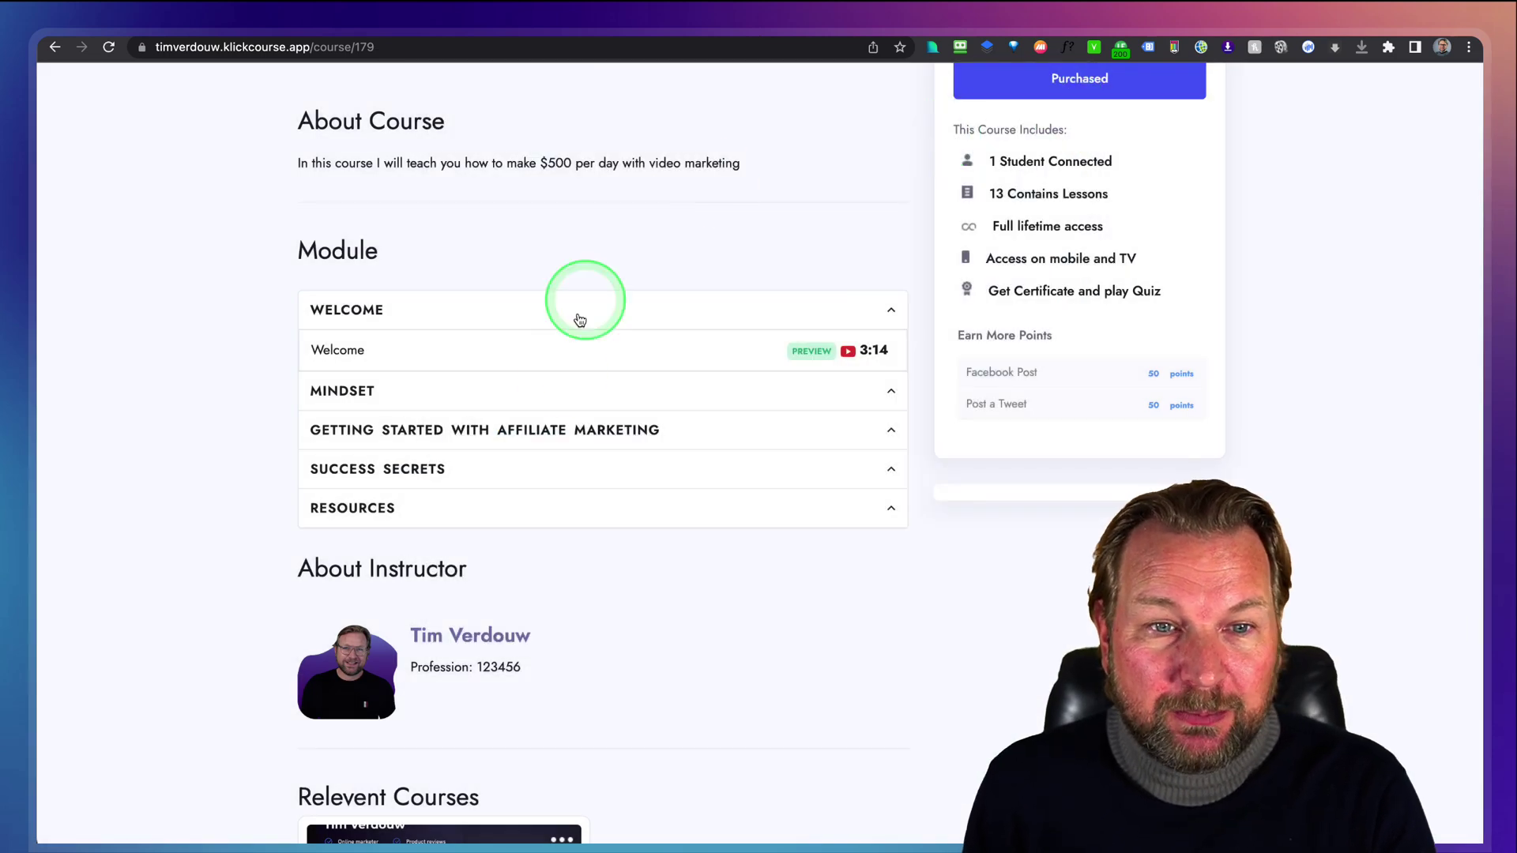
# Step: Expand the MINDSET, GETTING STARTED, SUCCESS SECRETS and RESOURCES modules to list their lessons
pyautogui.click(661, 393)
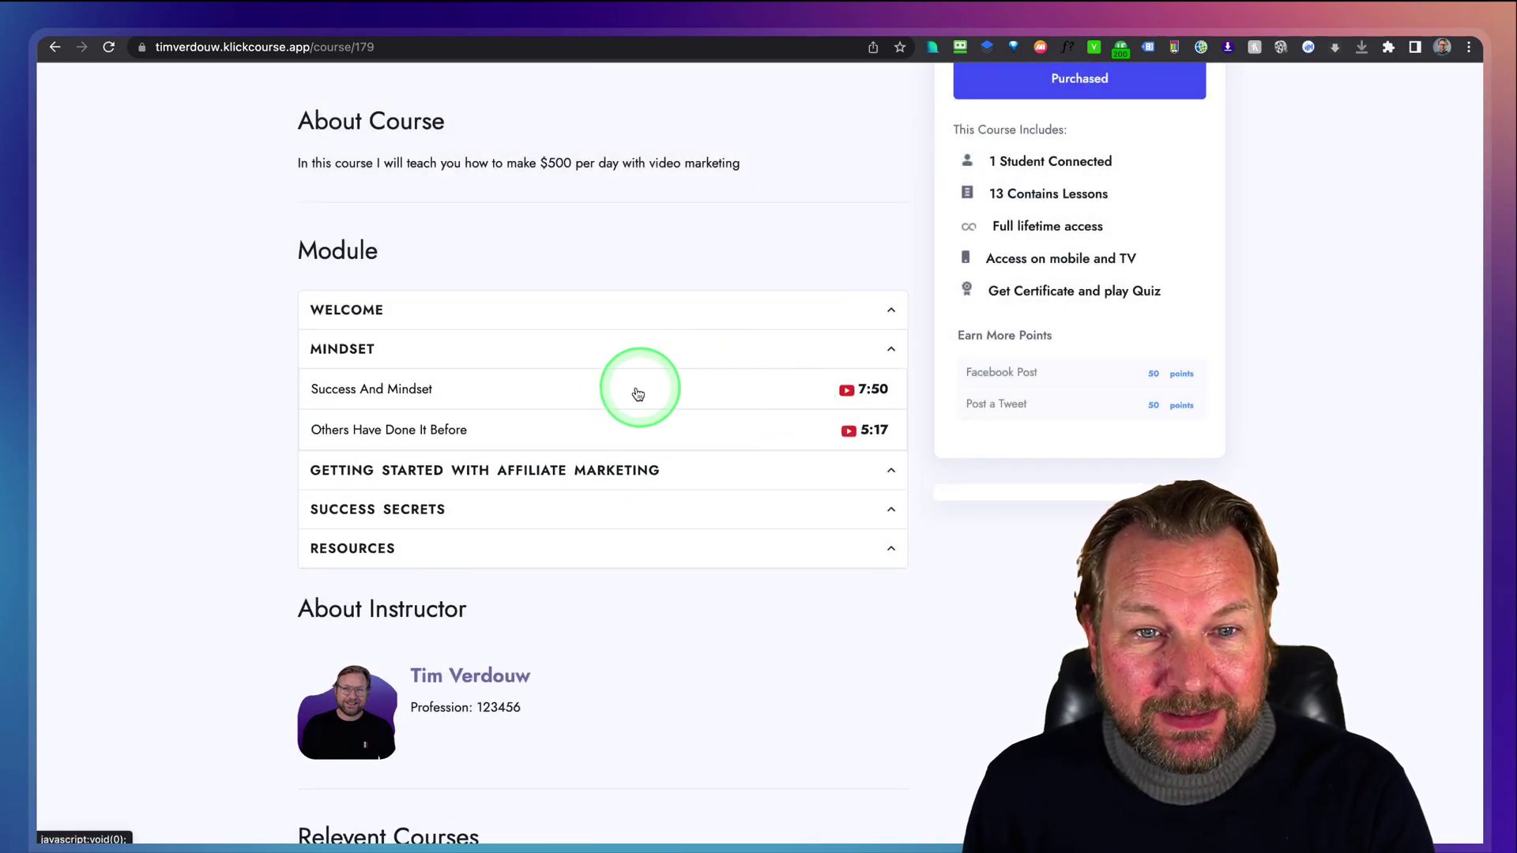
pyautogui.click(594, 468)
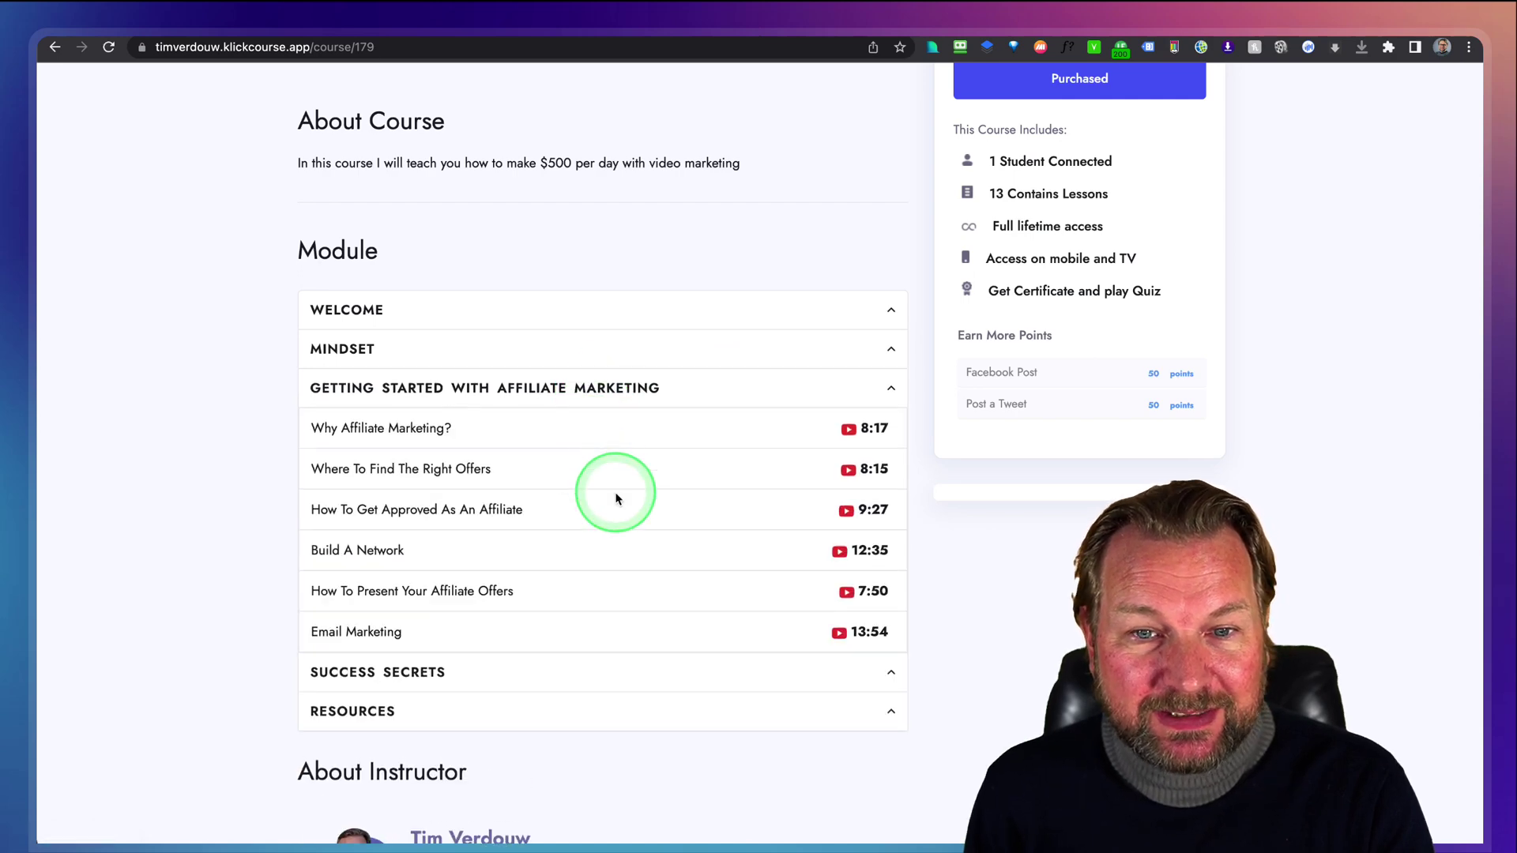
pyautogui.scroll(-1, 616, 498)
pyautogui.click(585, 600)
pyautogui.scroll(-1, 594, 584)
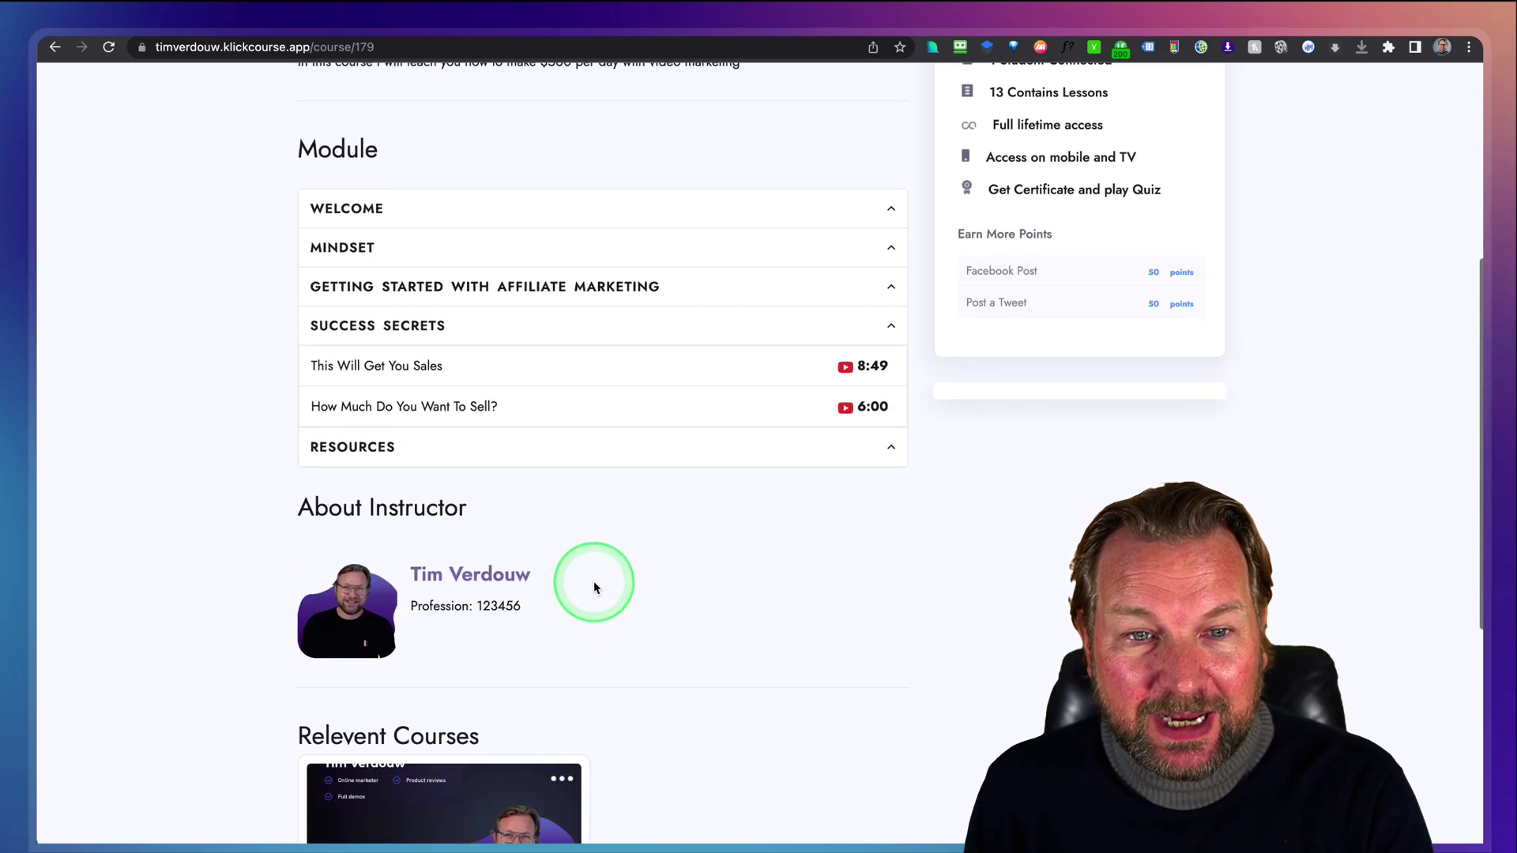
pyautogui.click(598, 451)
pyautogui.scroll(5, 596, 447)
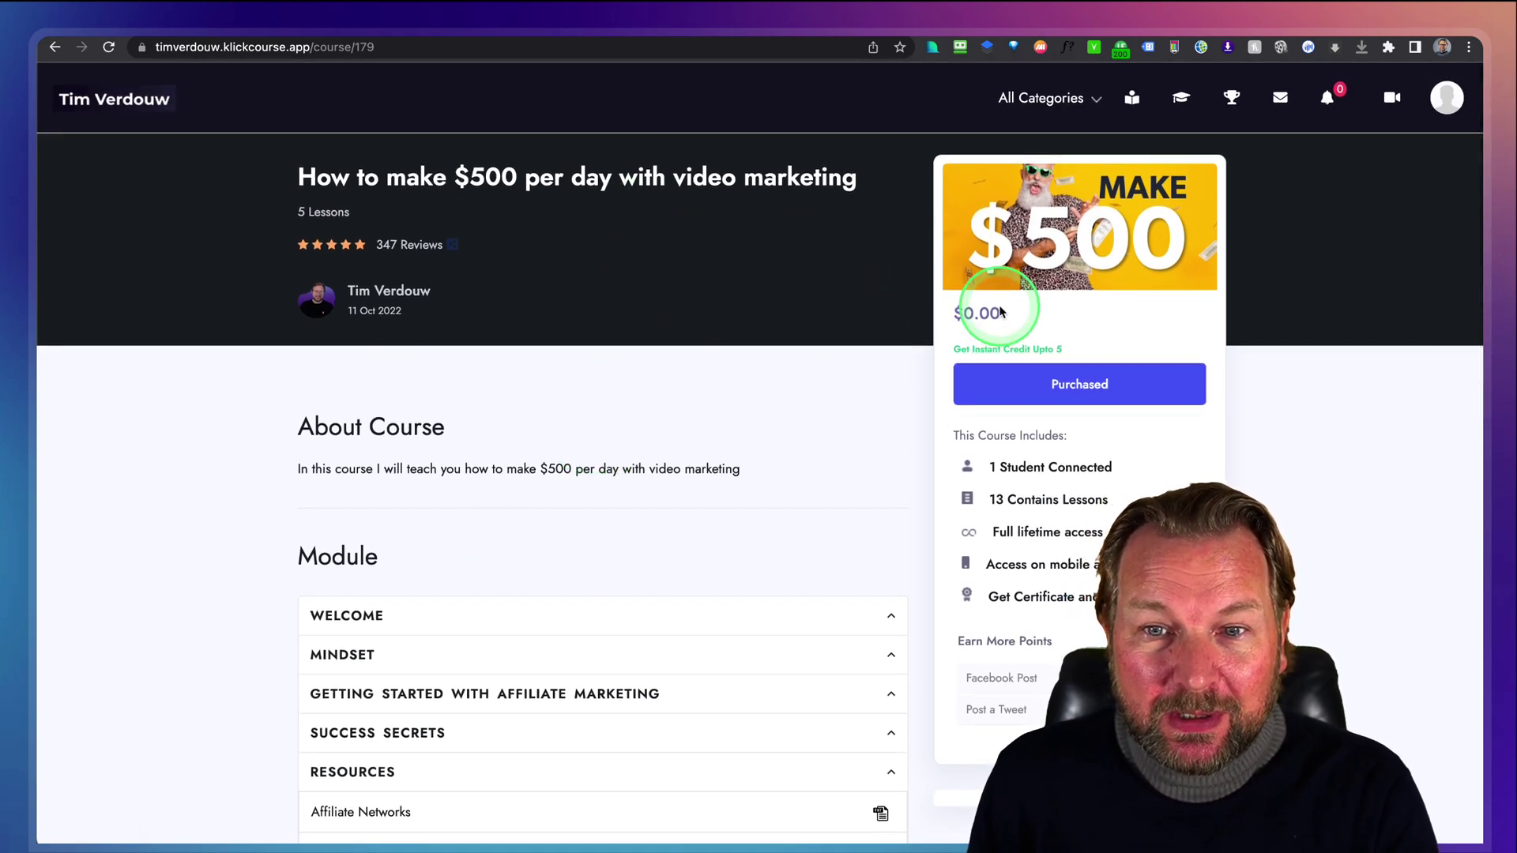
# Step: Open the purchased course in the lesson player and play the Welcome lesson
pyautogui.click(1059, 397)
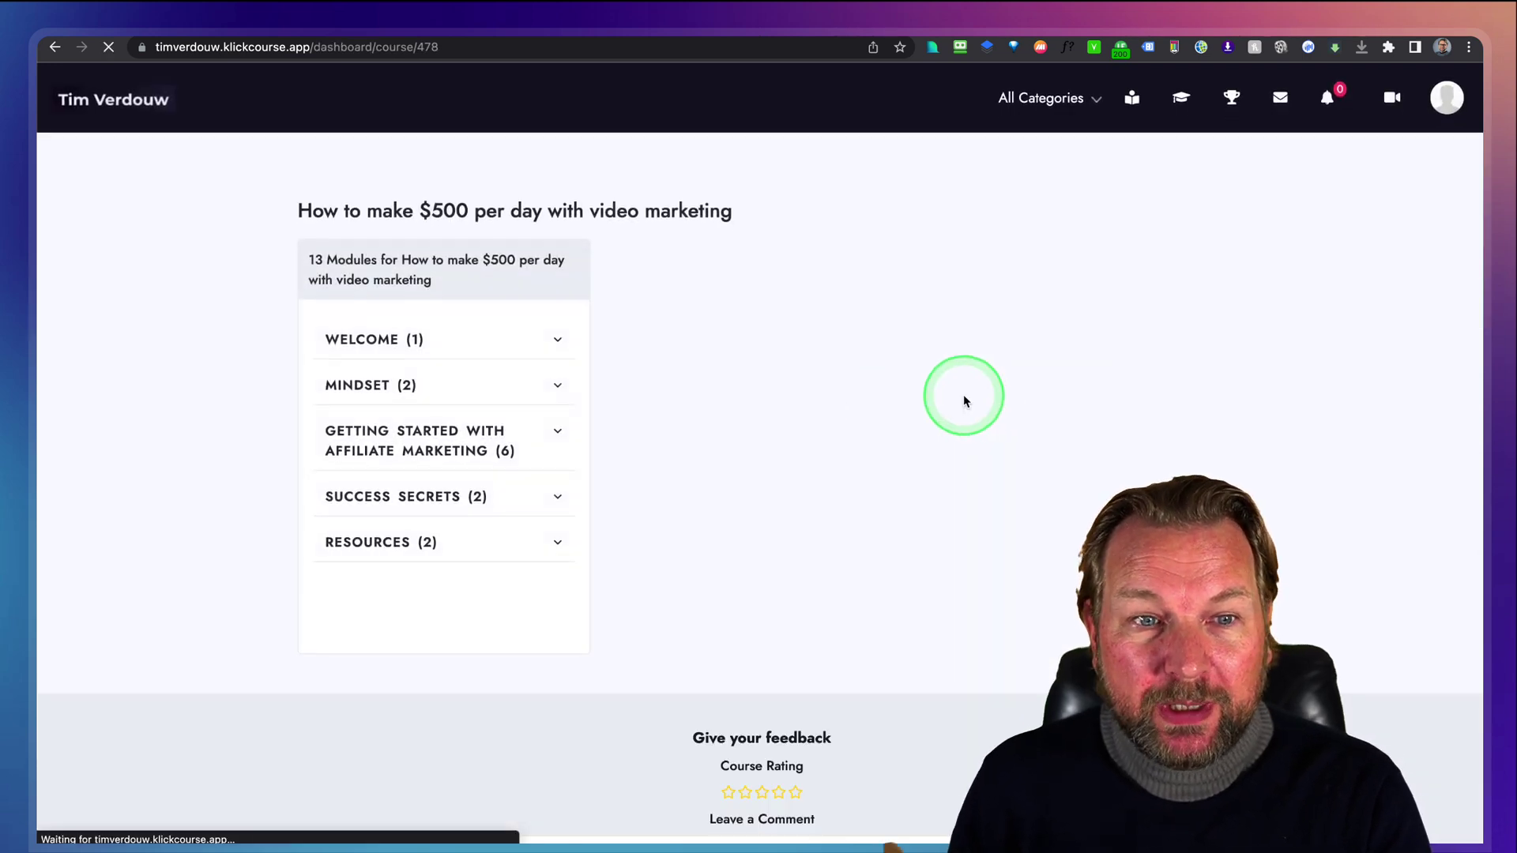
pyautogui.click(563, 348)
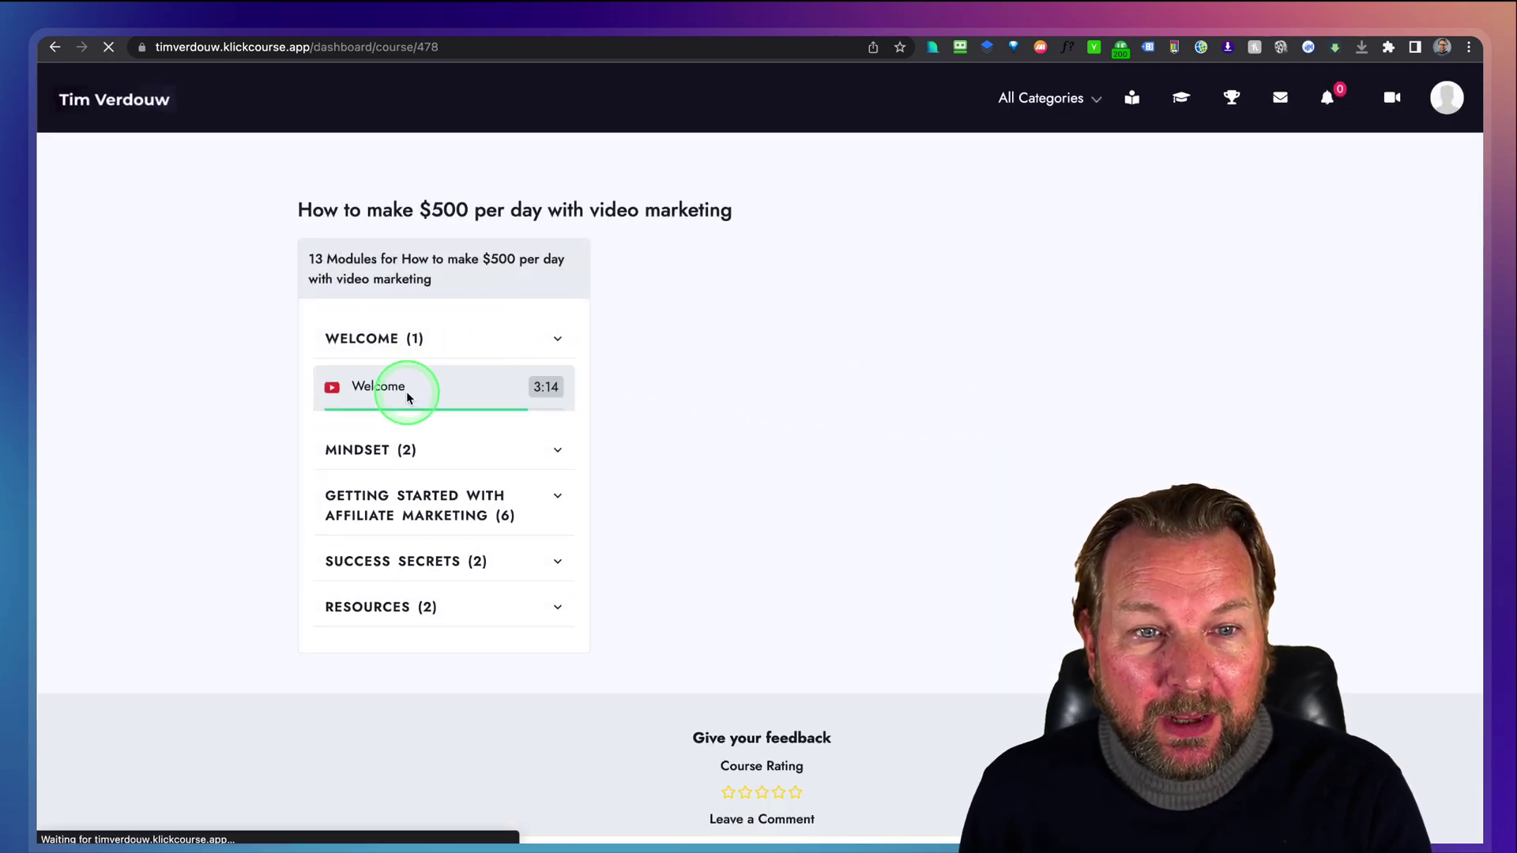
pyautogui.click(364, 392)
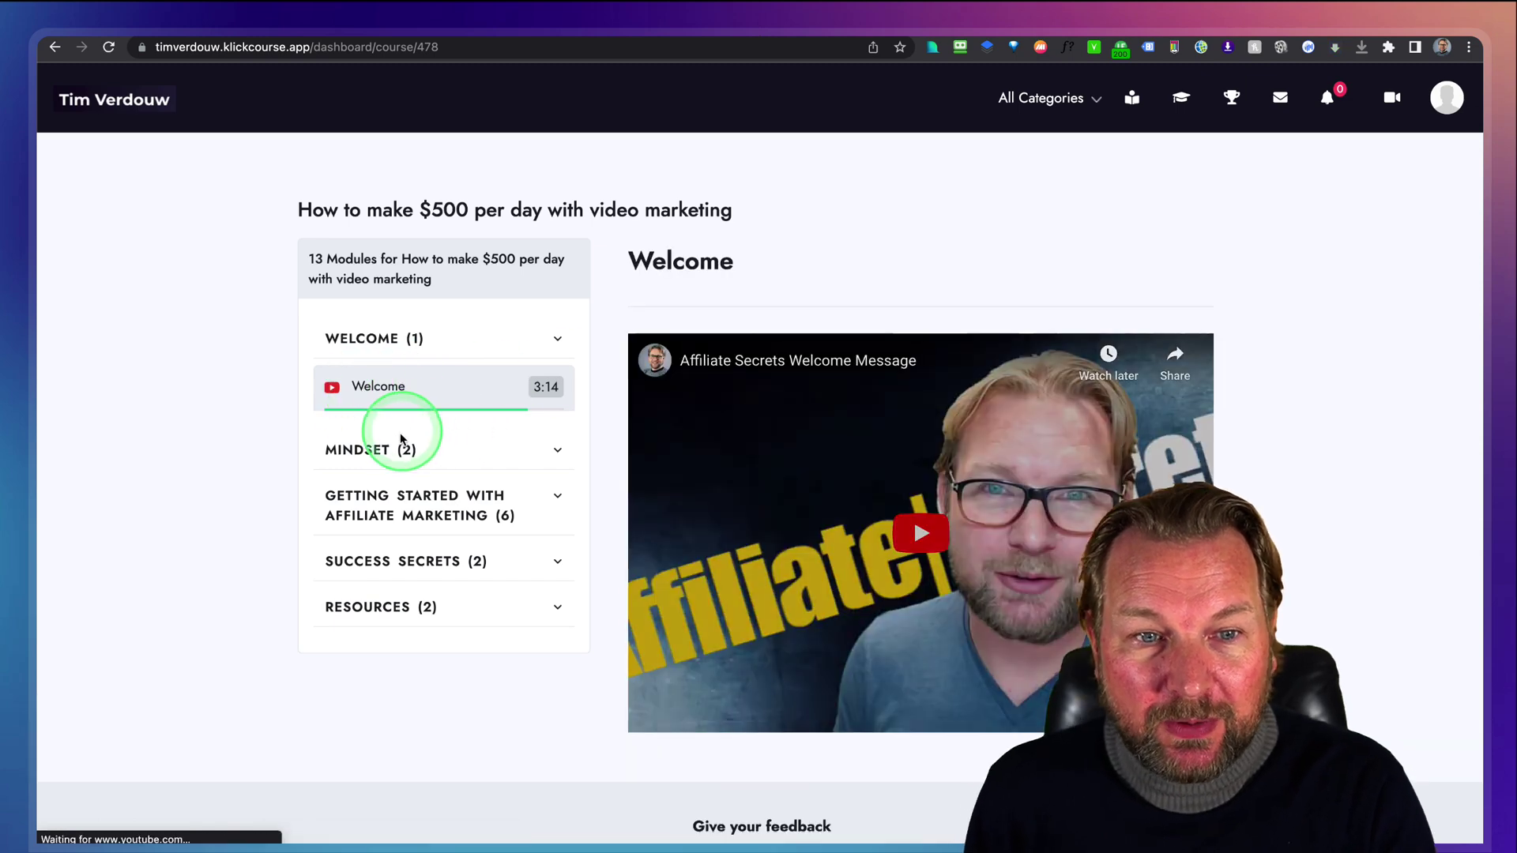
# Step: Play the Mindset lessons 'Success And Mindset' and 'Others have done it before'
pyautogui.click(384, 449)
pyautogui.click(390, 454)
pyautogui.scroll(-1, 420, 466)
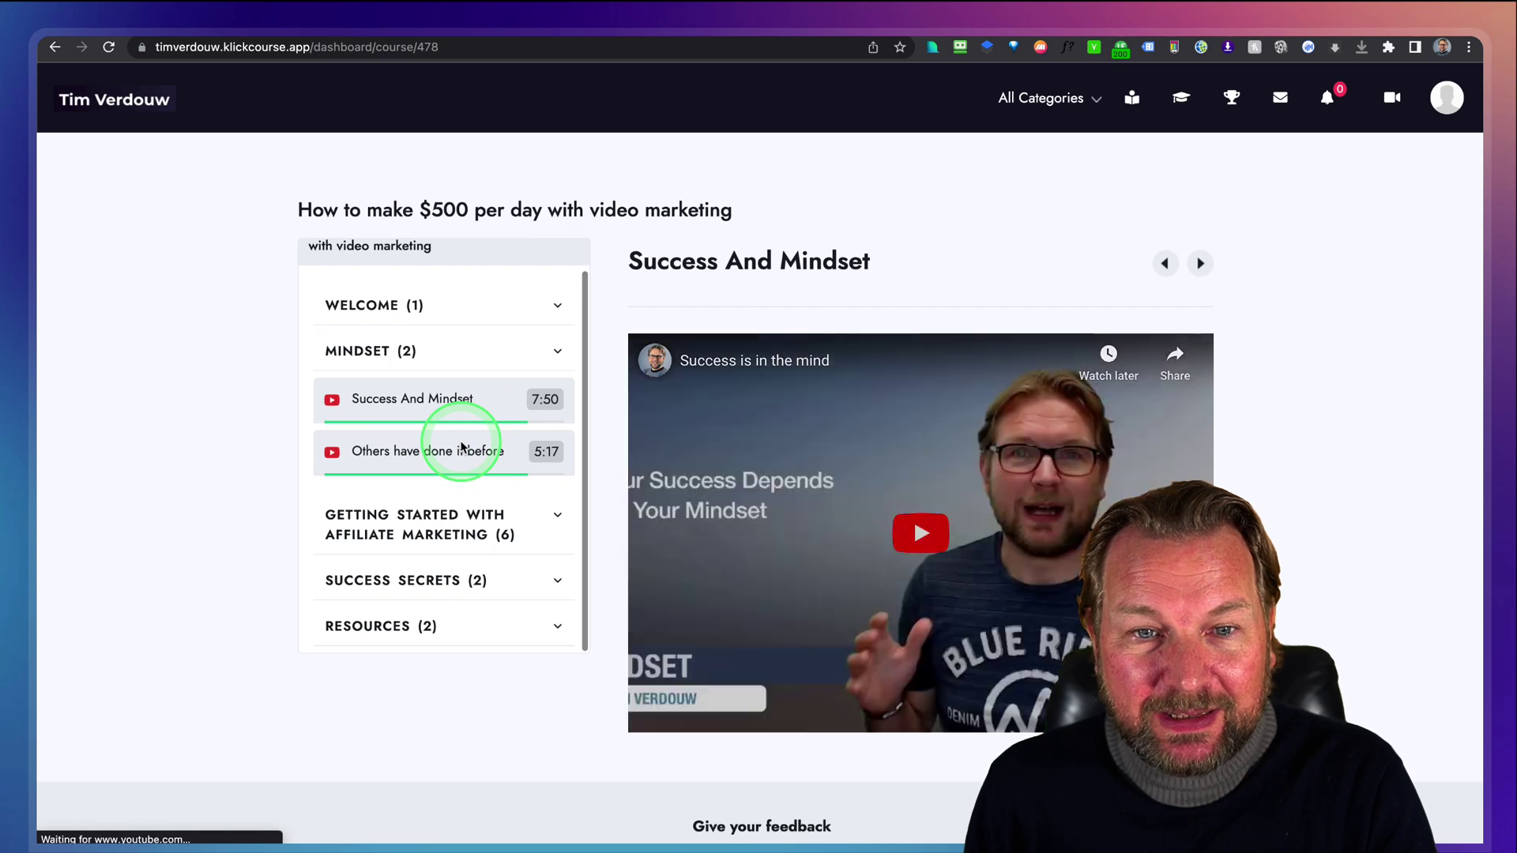
pyautogui.click(447, 472)
pyautogui.click(484, 525)
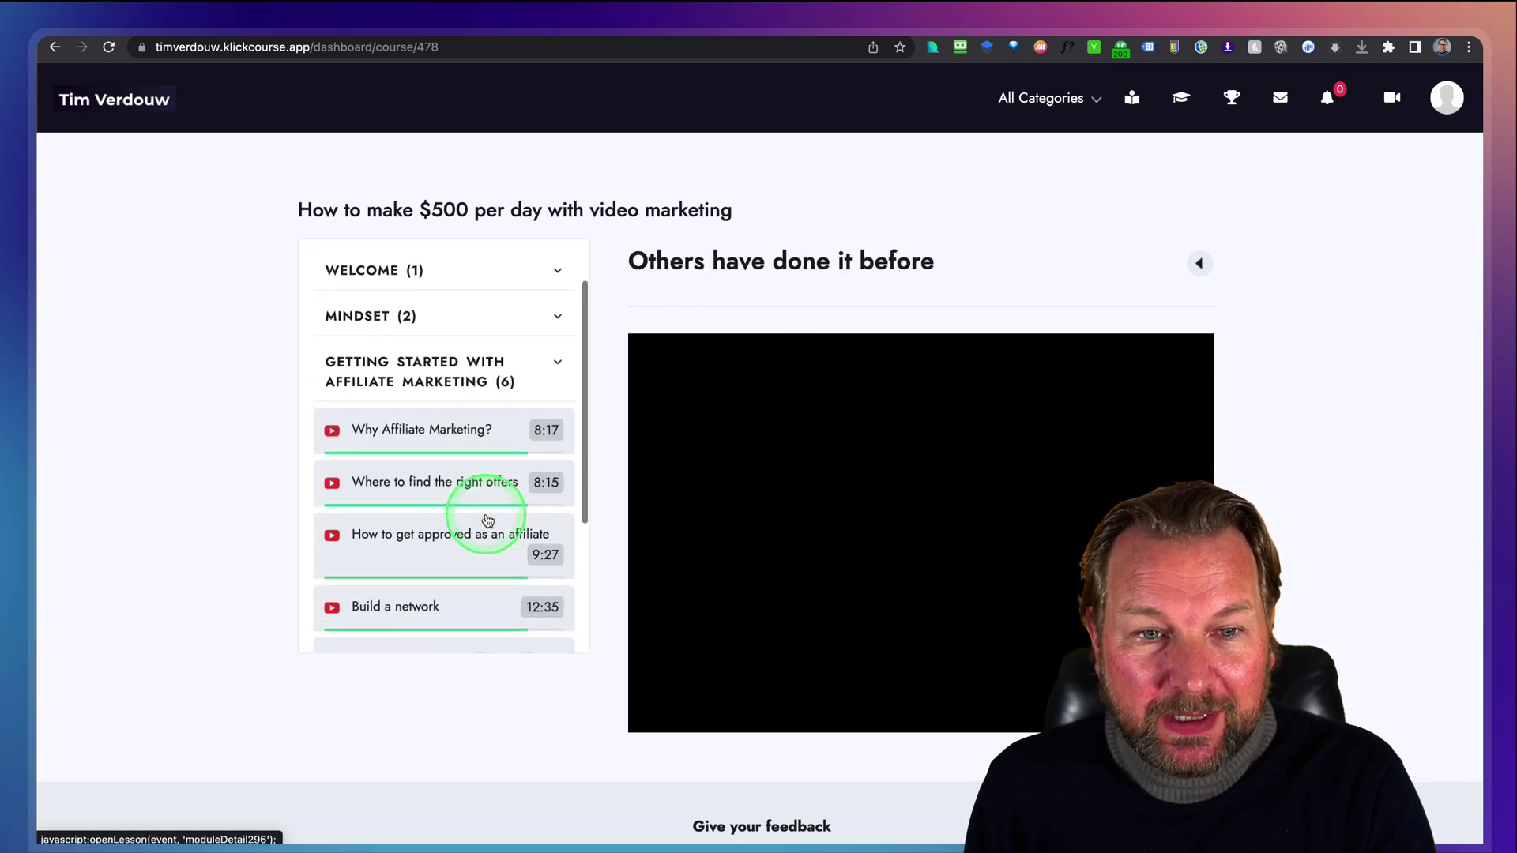
pyautogui.scroll(-3, 488, 395)
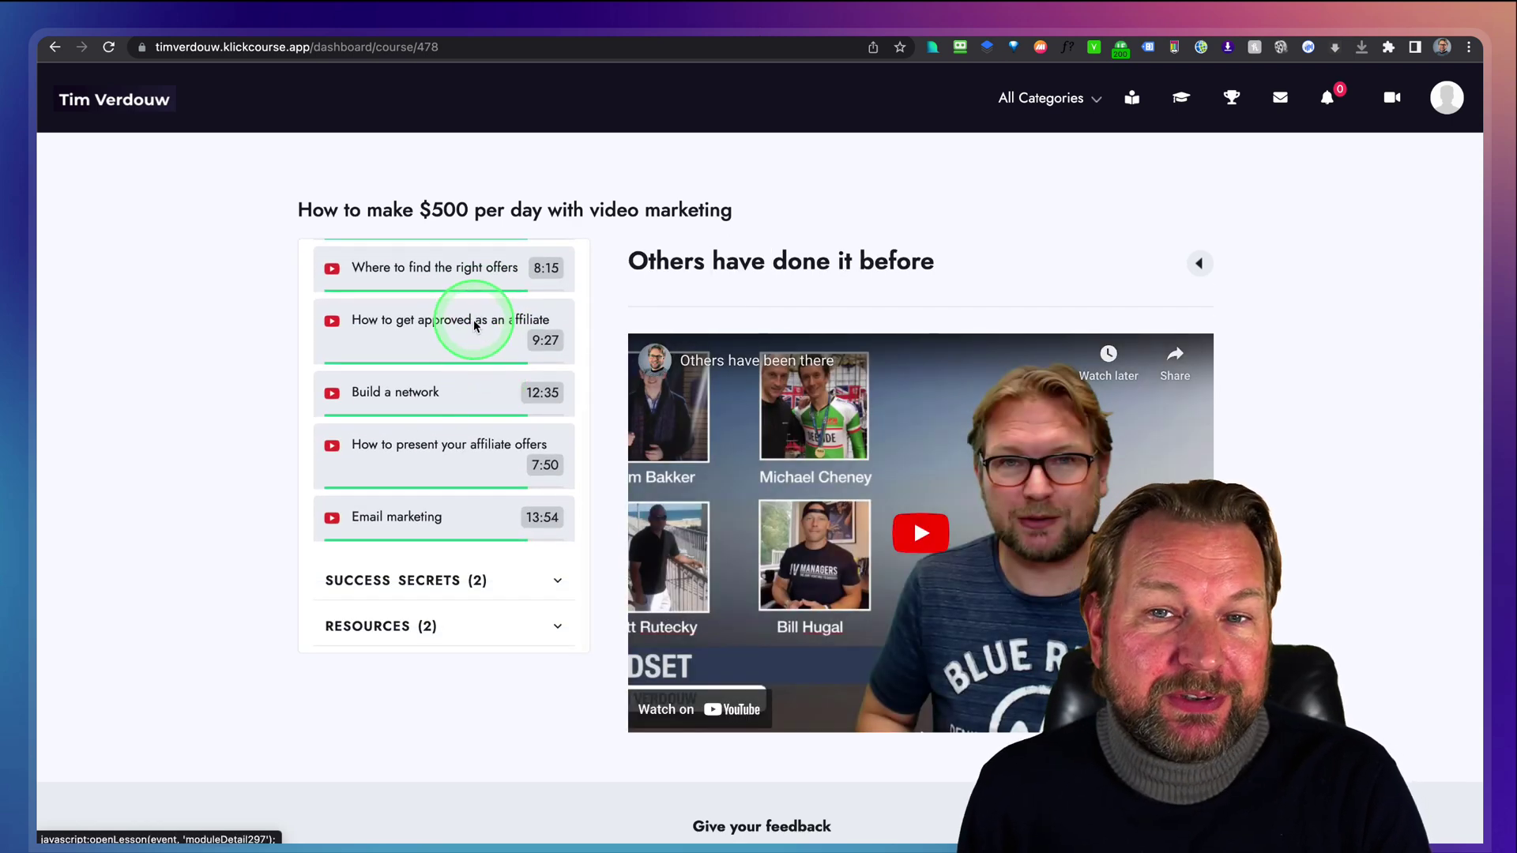
pyautogui.scroll(5, 474, 323)
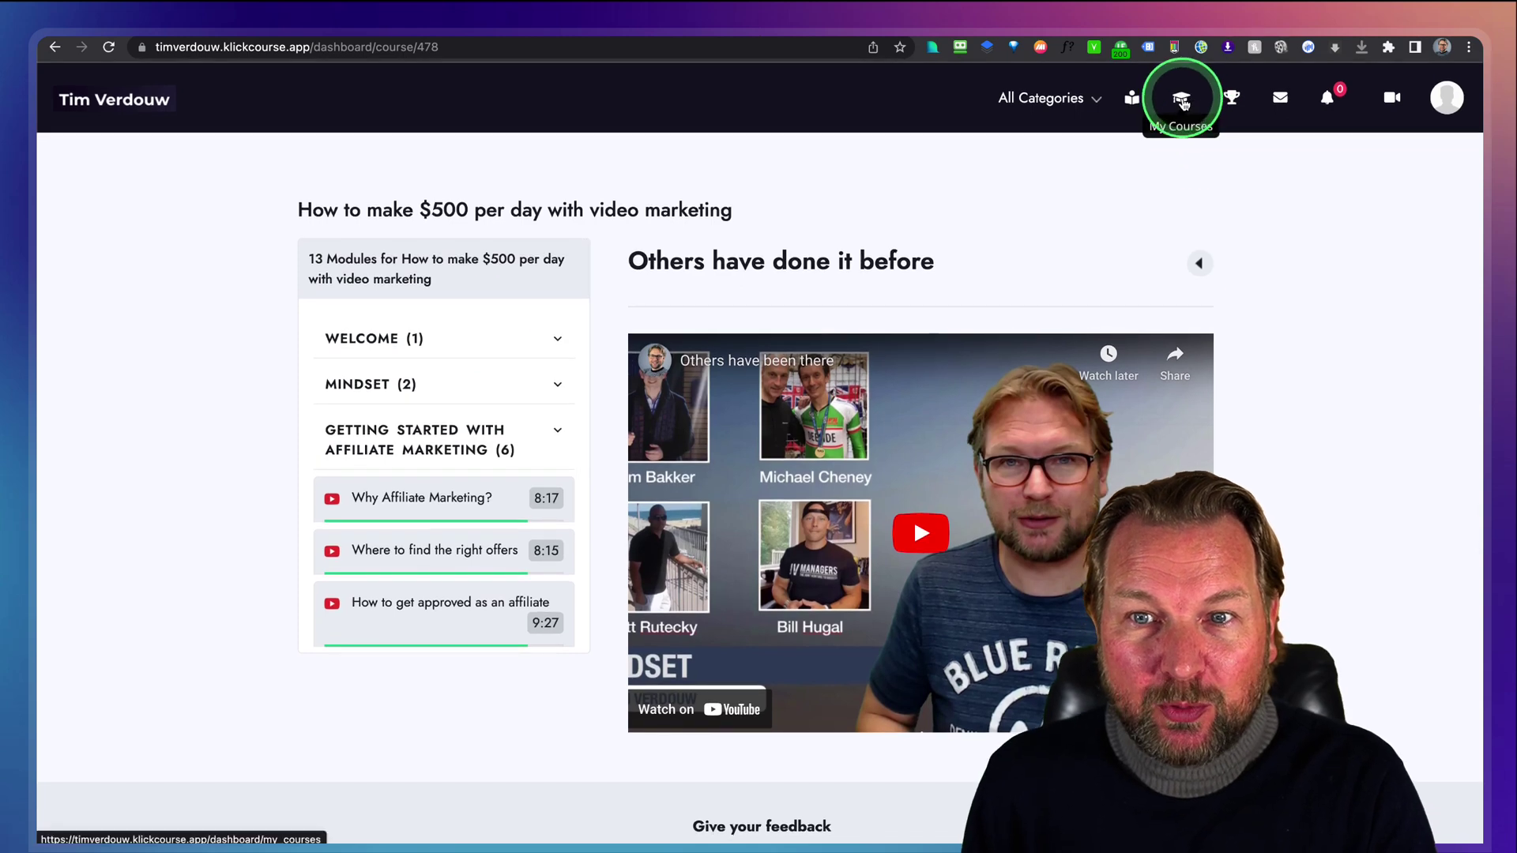
# Step: Open My Courses, dismiss the unavailable-course notice, and open the '100 days of python' course
pyautogui.click(1179, 98)
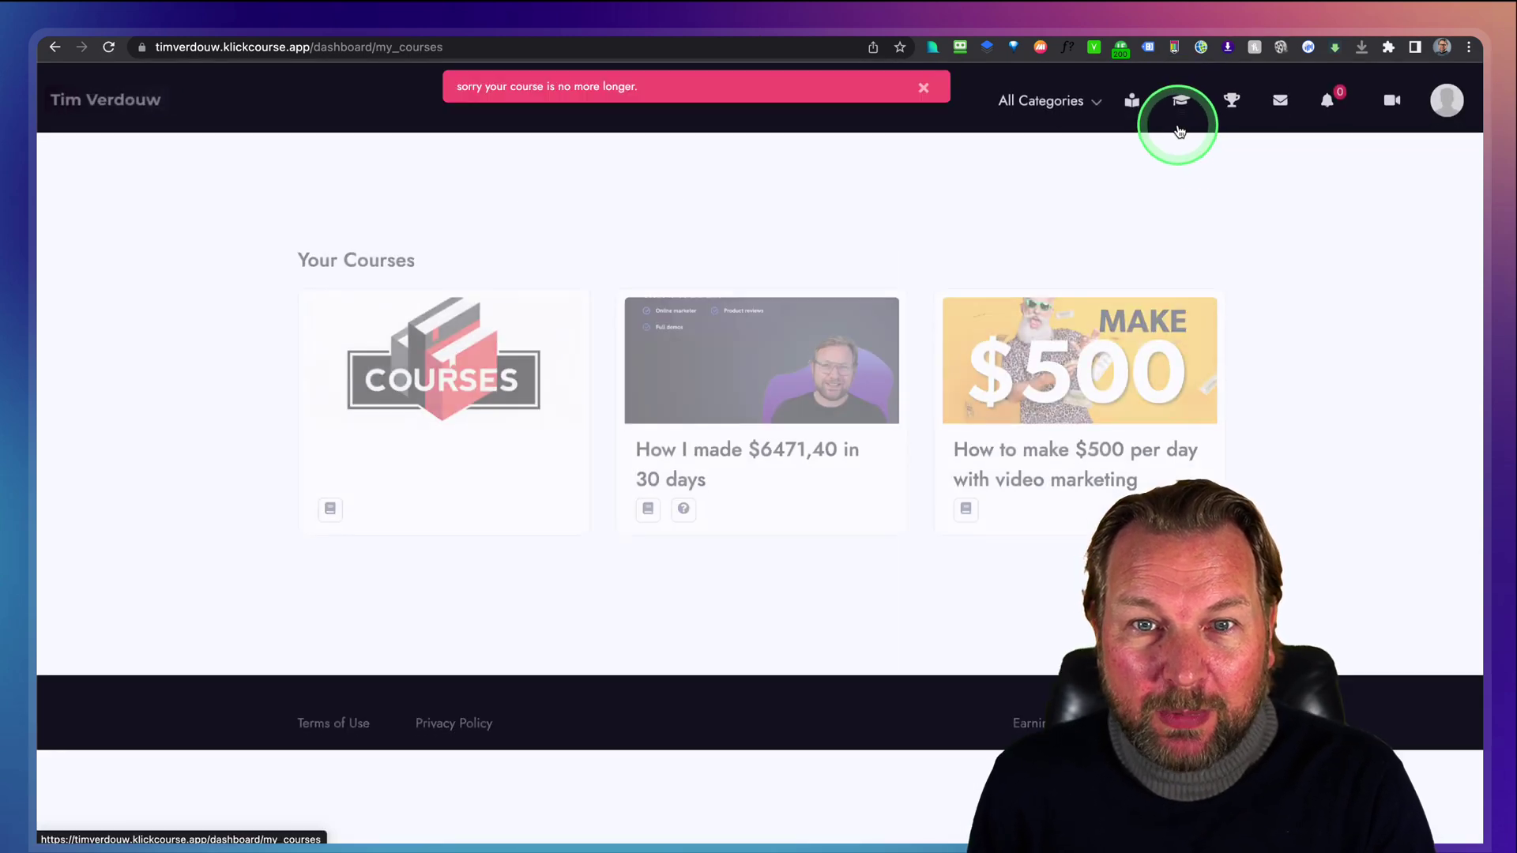
pyautogui.click(923, 89)
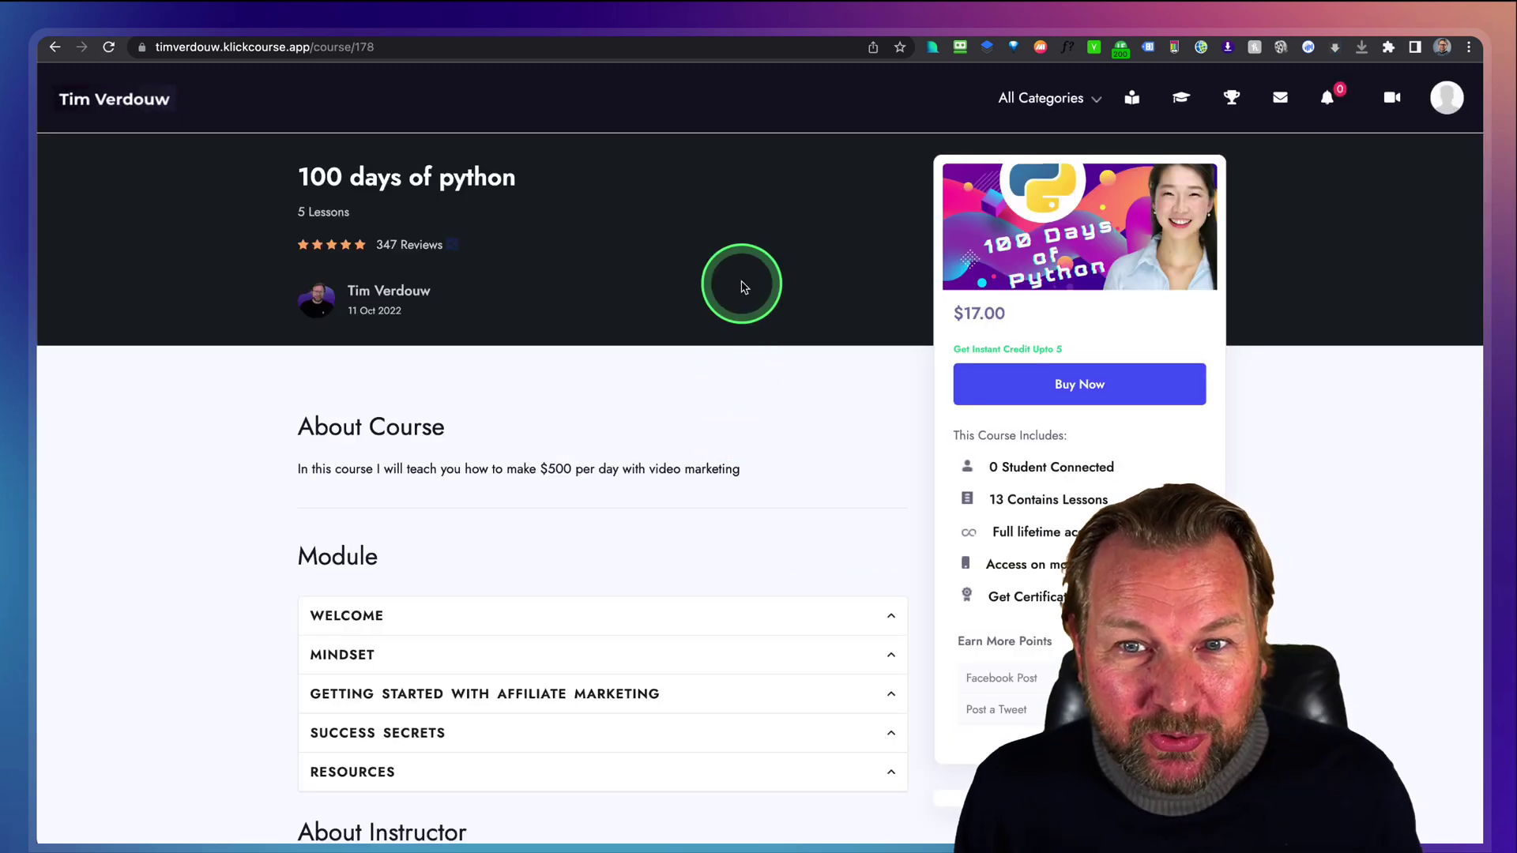
# Step: Look over the '100 days of python' course page before reaching its $17.00 checkout
pyautogui.scroll(-3, 698, 327)
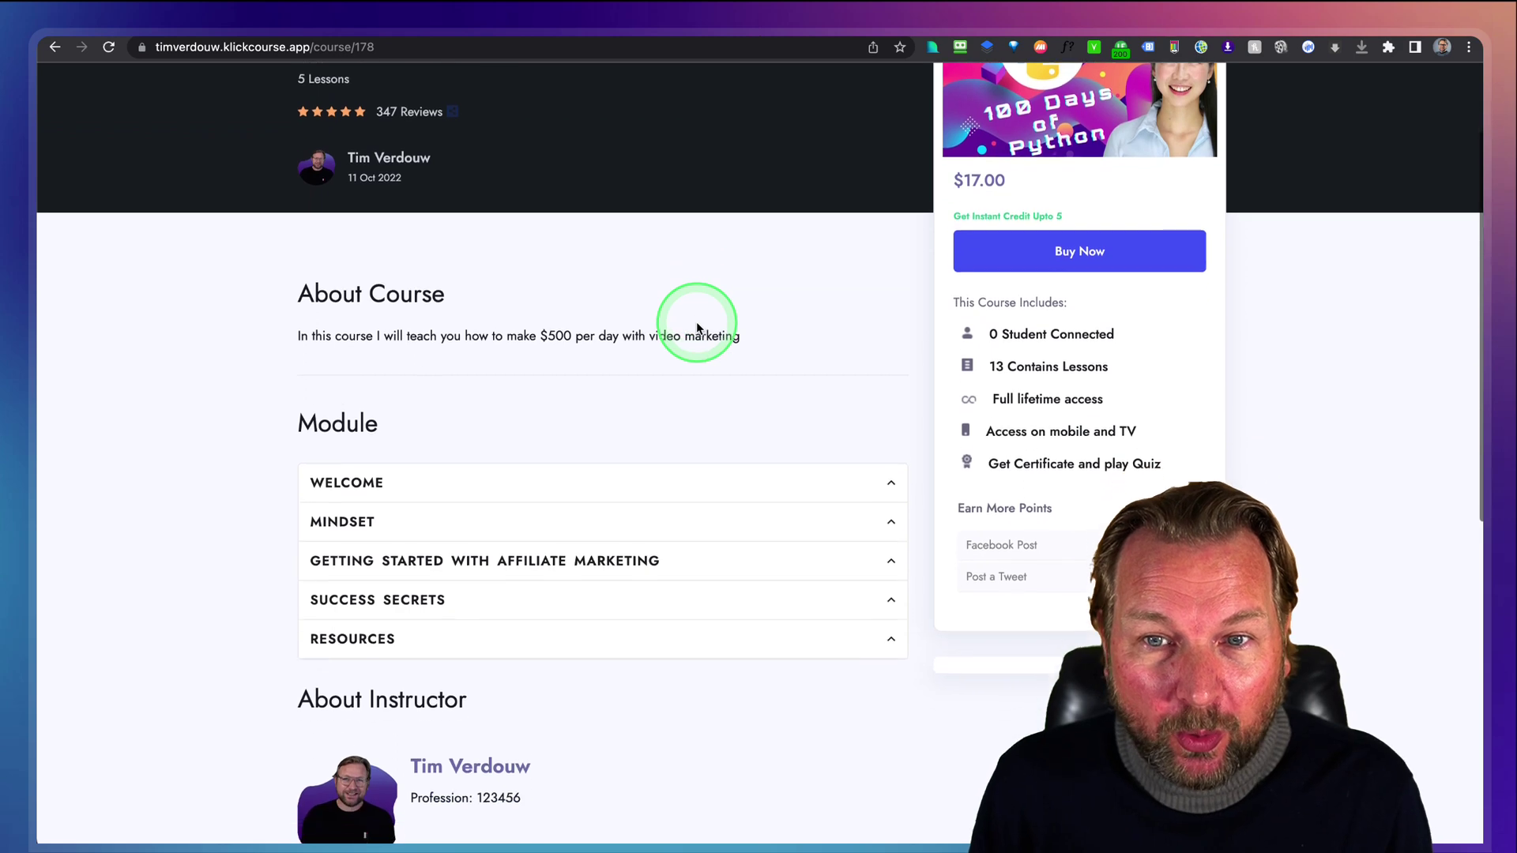
pyautogui.scroll(3, 695, 320)
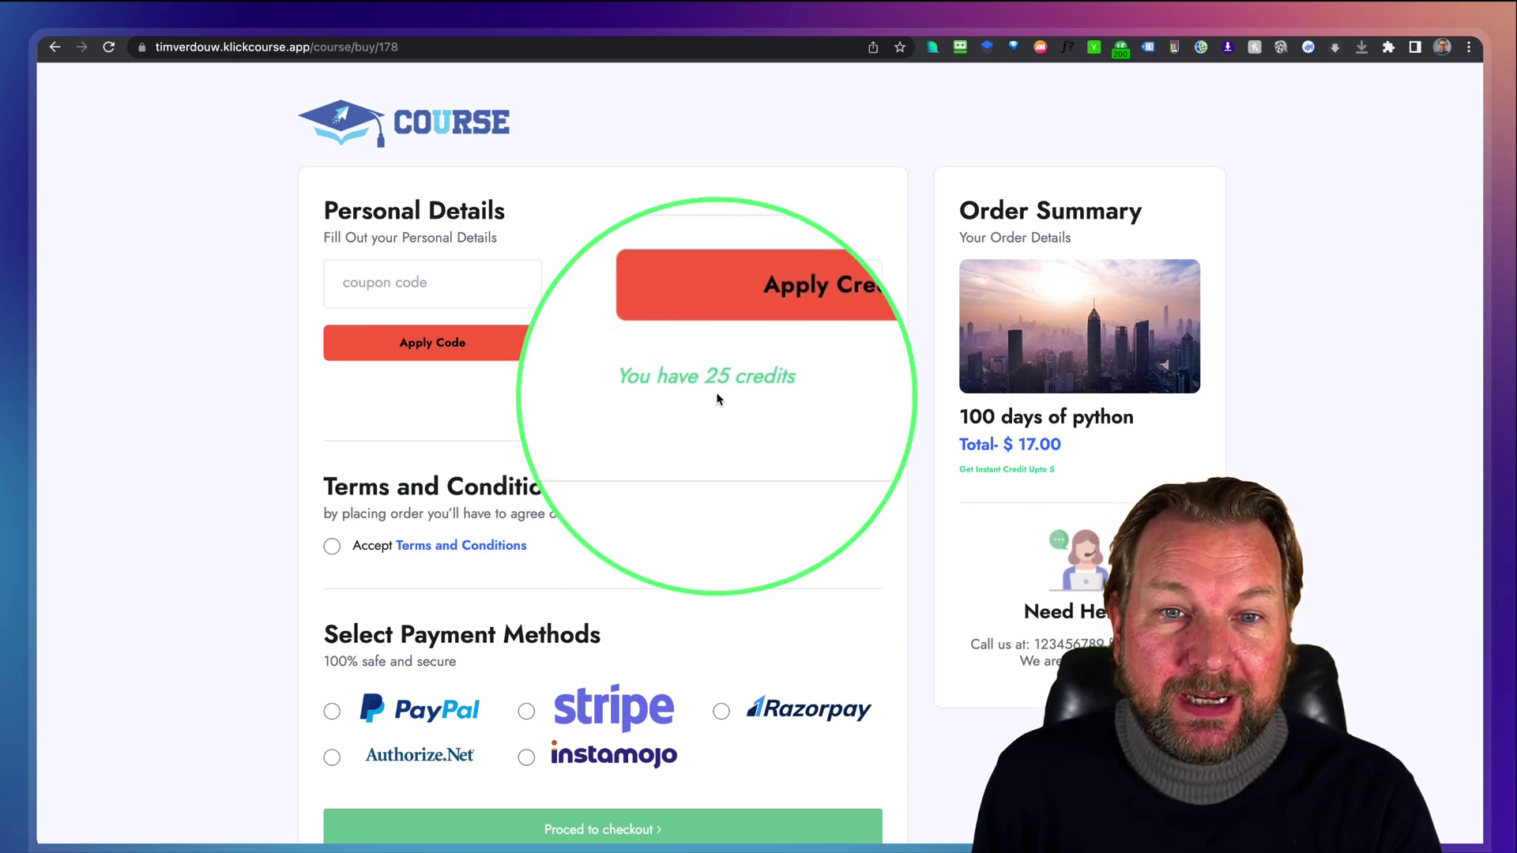
# Step: Apply 17 wallet credits to the '100 days of python' order
pyautogui.click(684, 289)
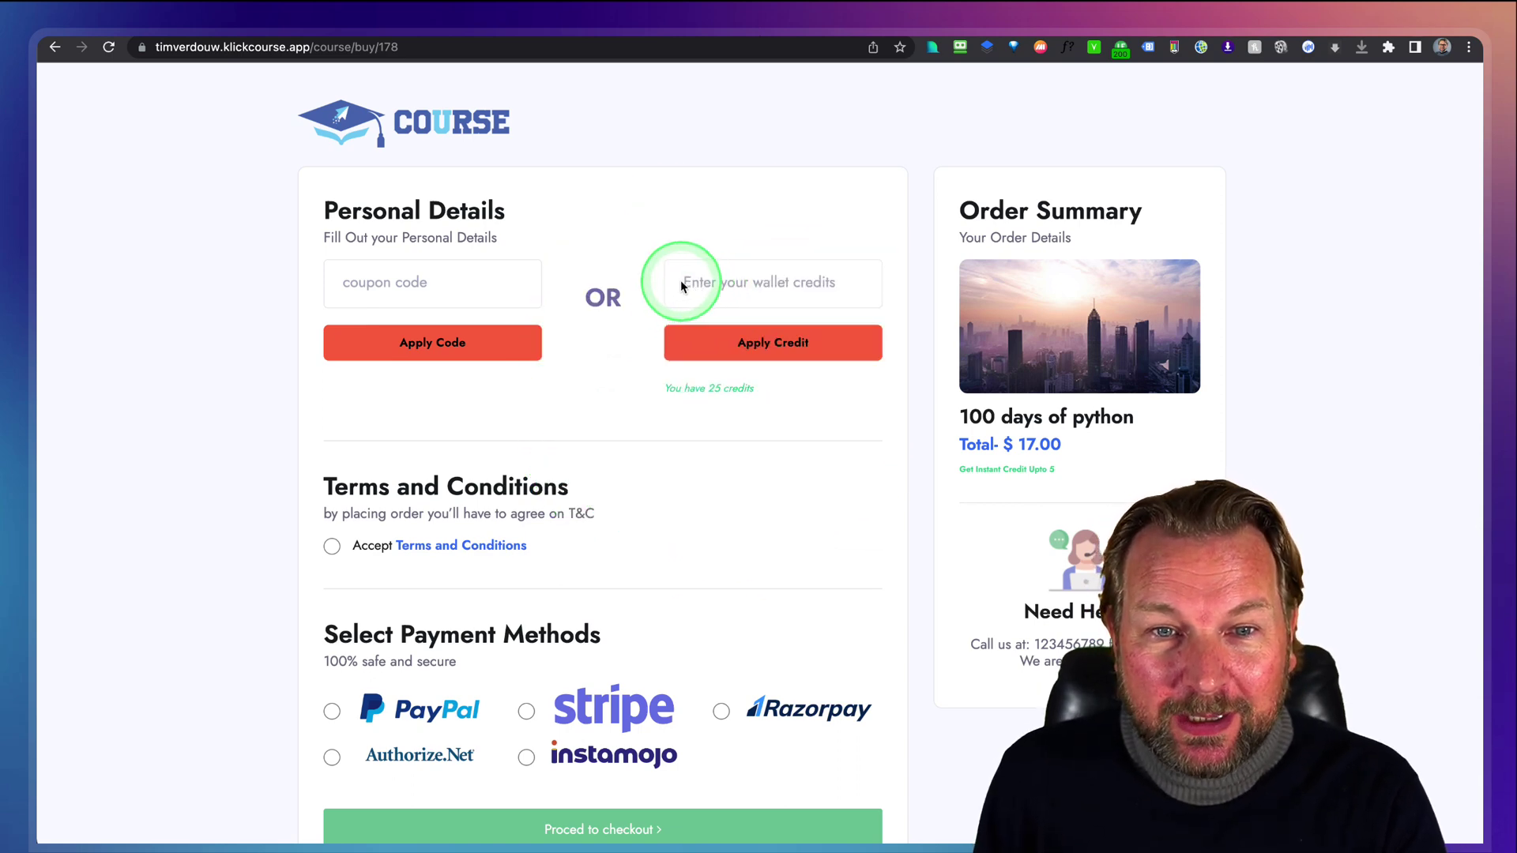
pyautogui.click(681, 282)
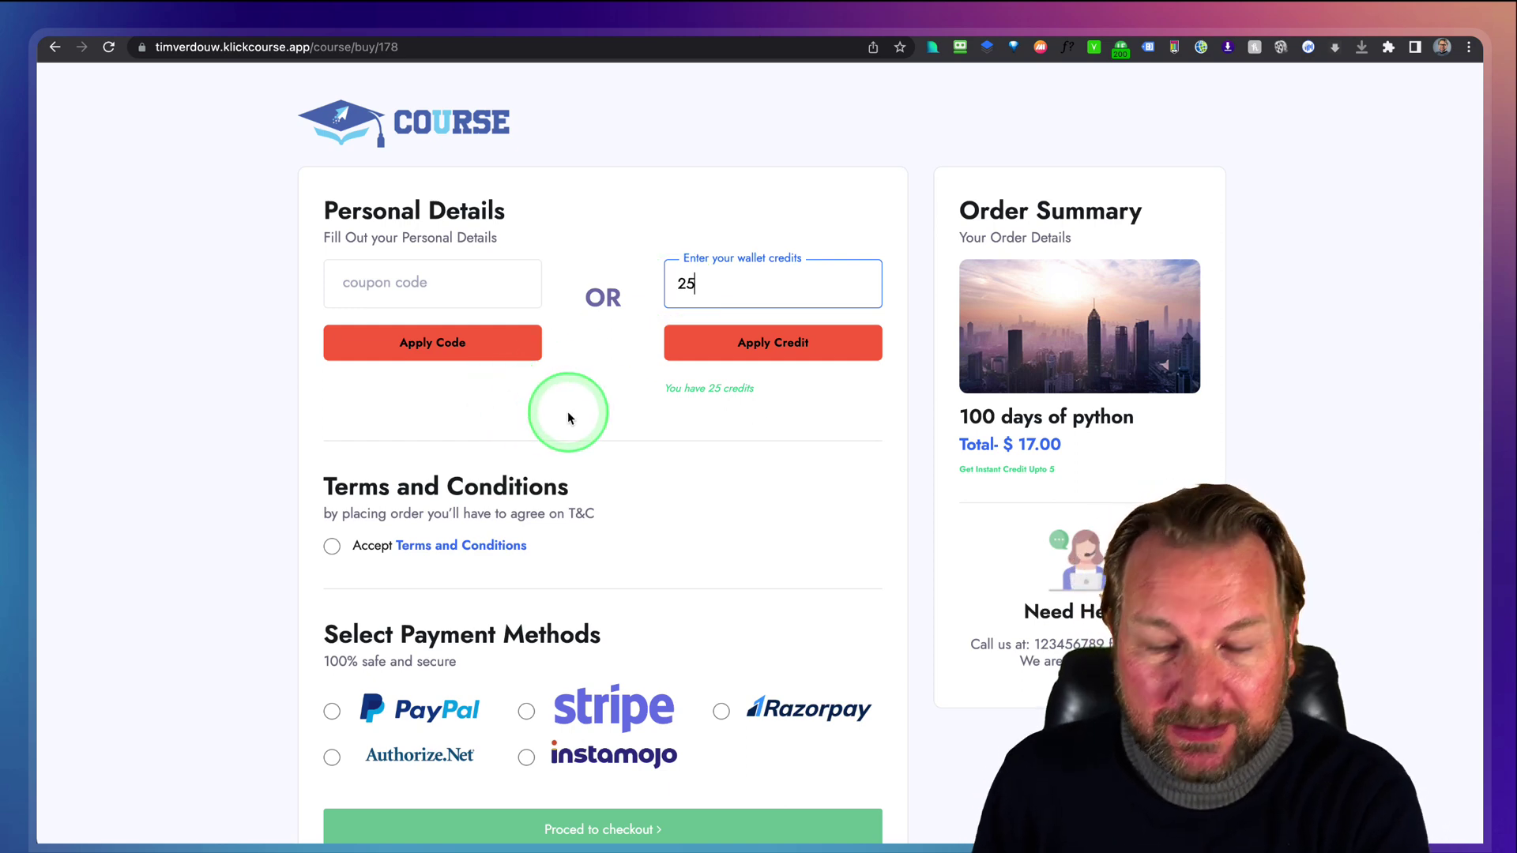
pyautogui.press('BackSpace')
pyautogui.press('BackSpace')
pyautogui.write('17')
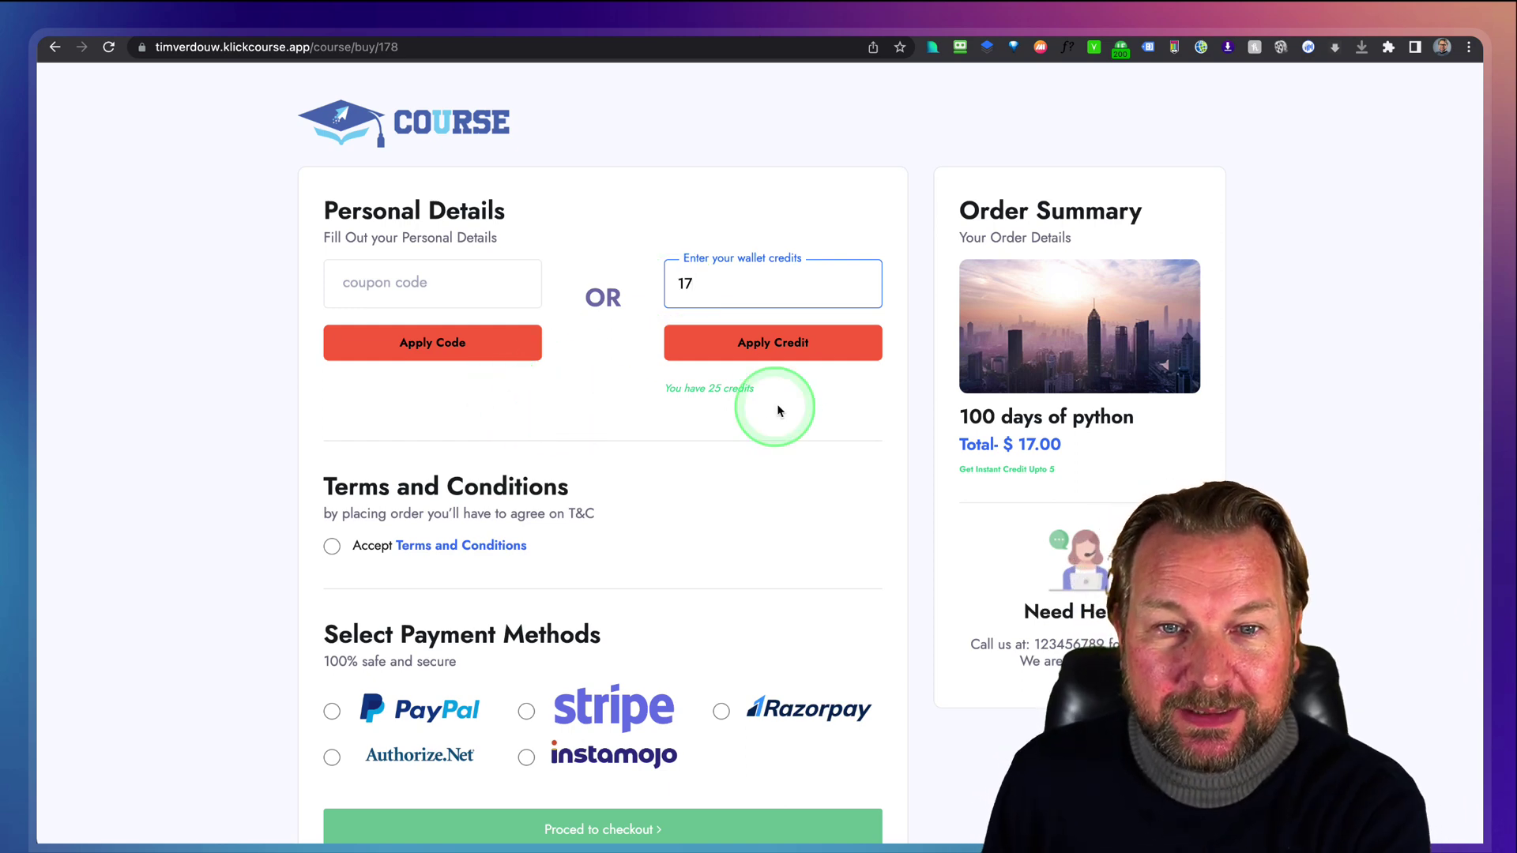
pyautogui.click(764, 350)
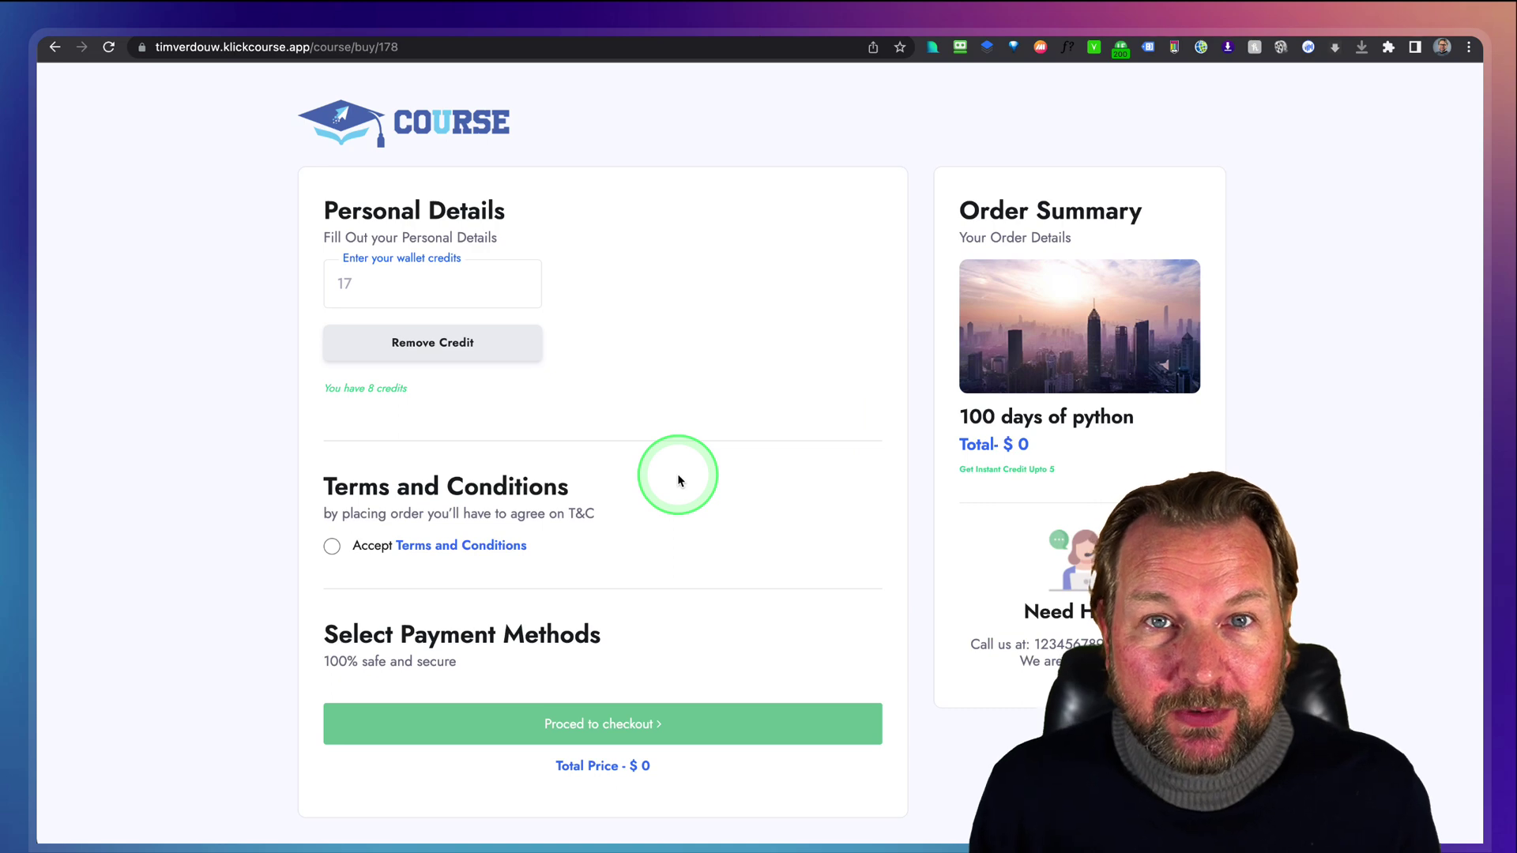
# Step: Remove the applied credits, accept the terms and conditions, and go back to the course page
pyautogui.click(414, 352)
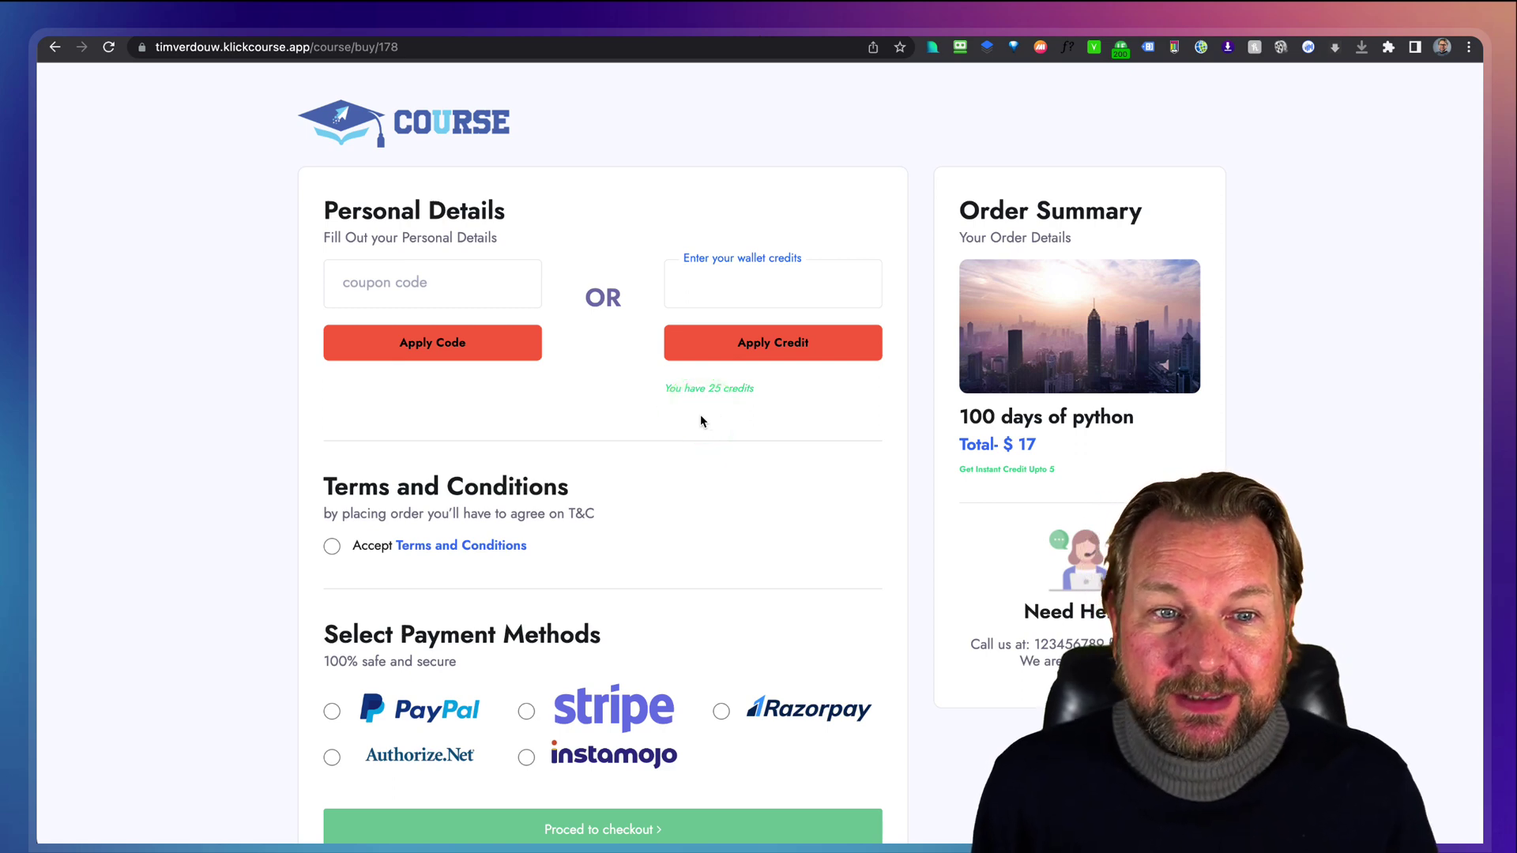
pyautogui.scroll(-2, 584, 411)
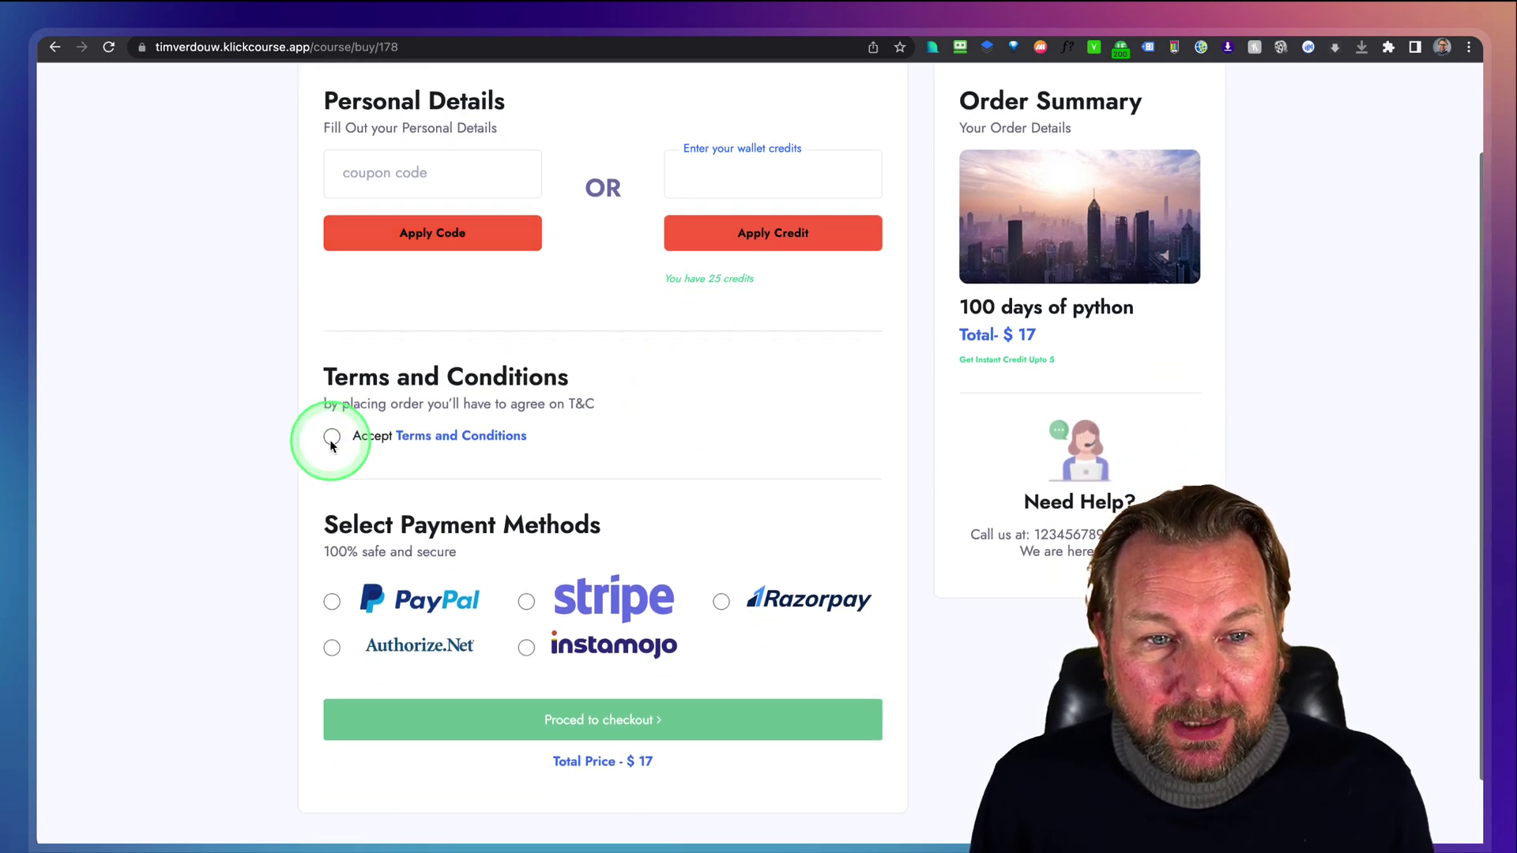
pyautogui.click(332, 447)
pyautogui.scroll(-2, 524, 474)
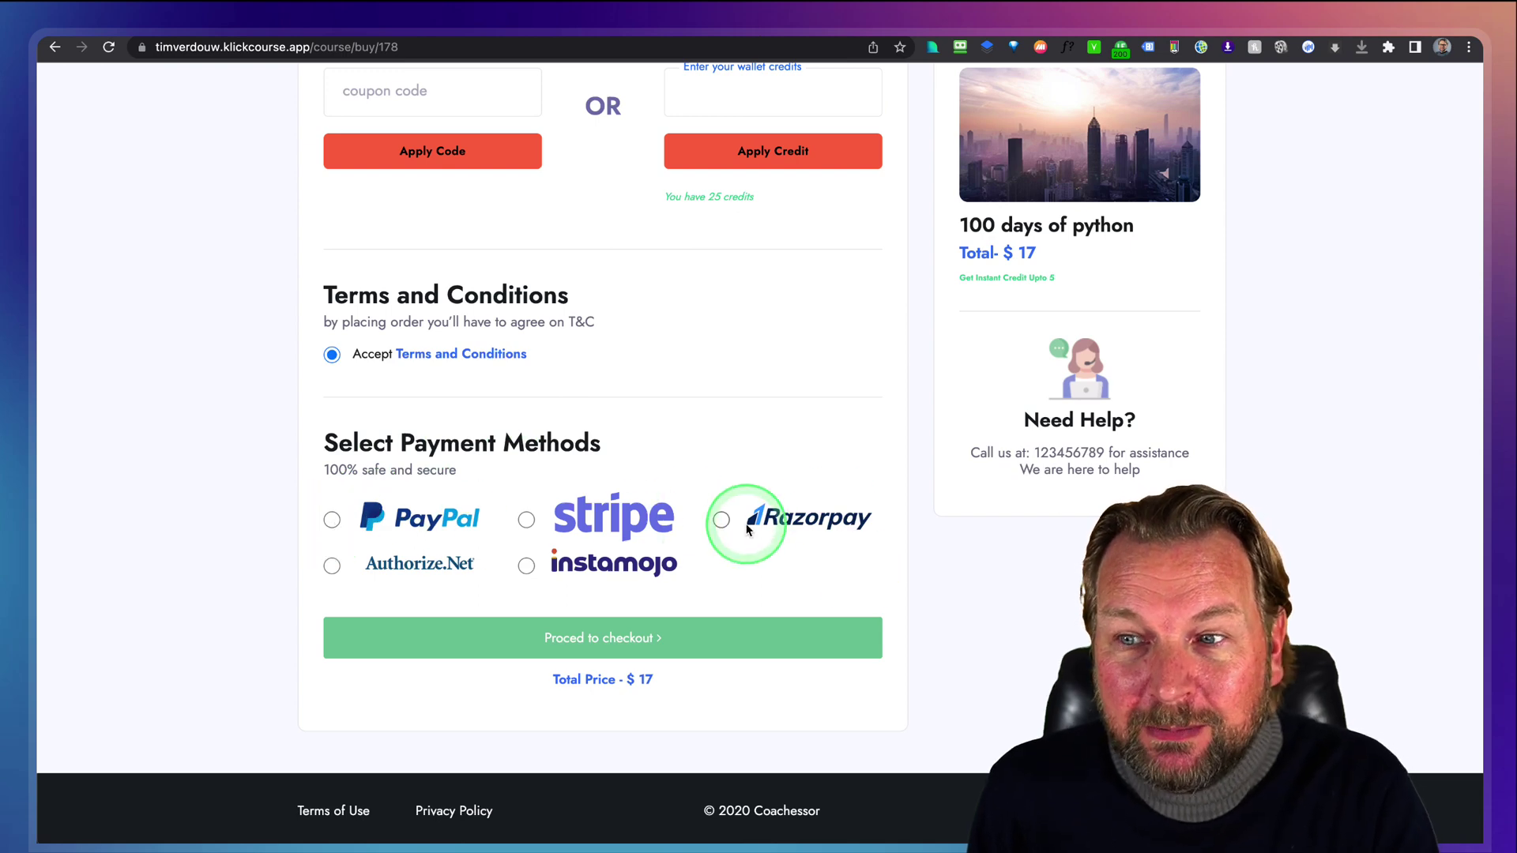
pyautogui.scroll(5, 747, 506)
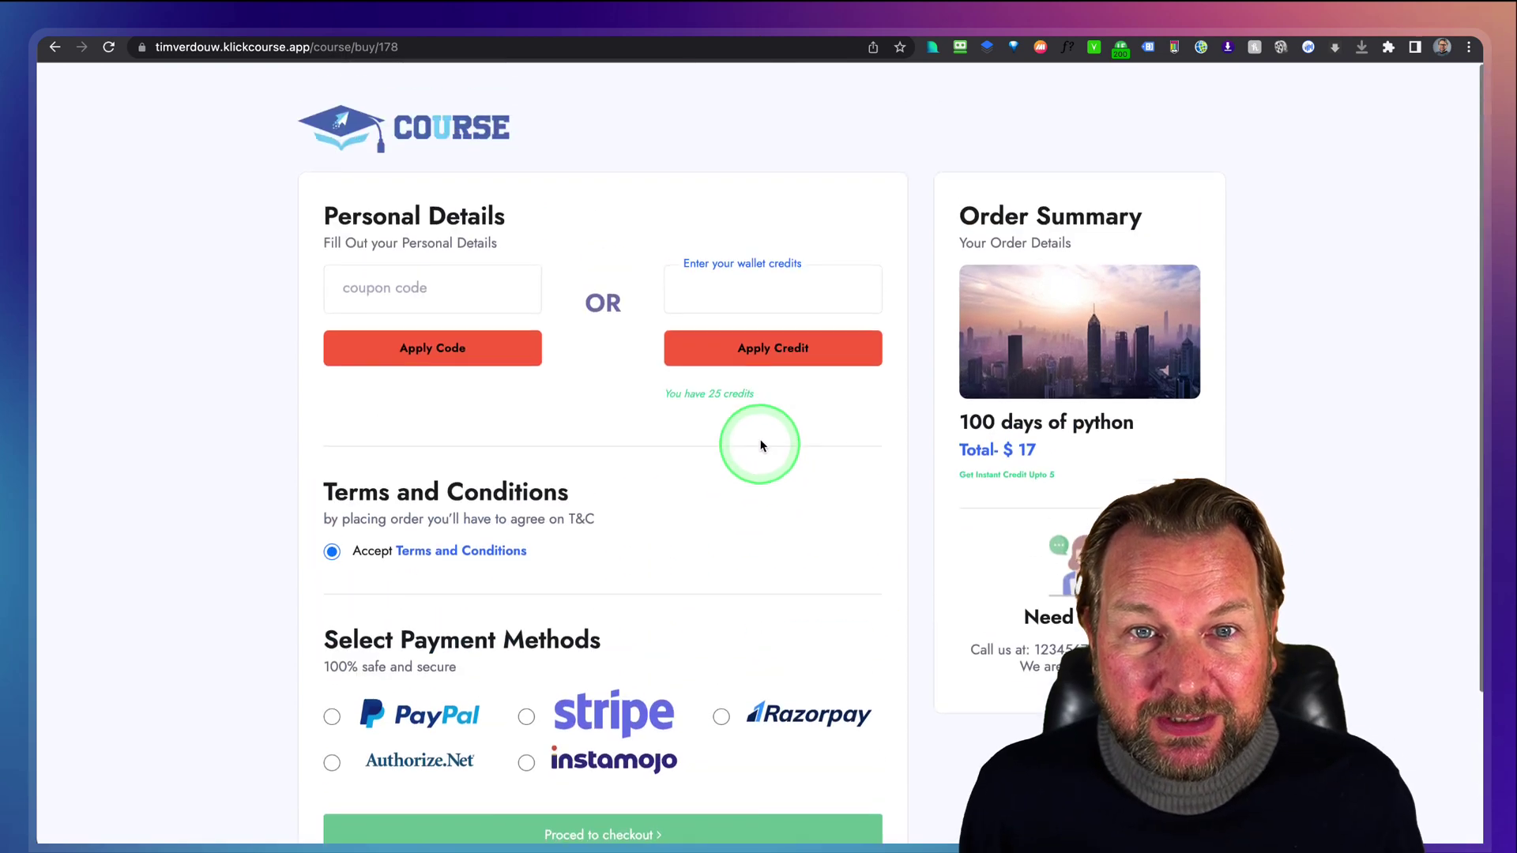
pyautogui.hscroll(-3, 203, 129)
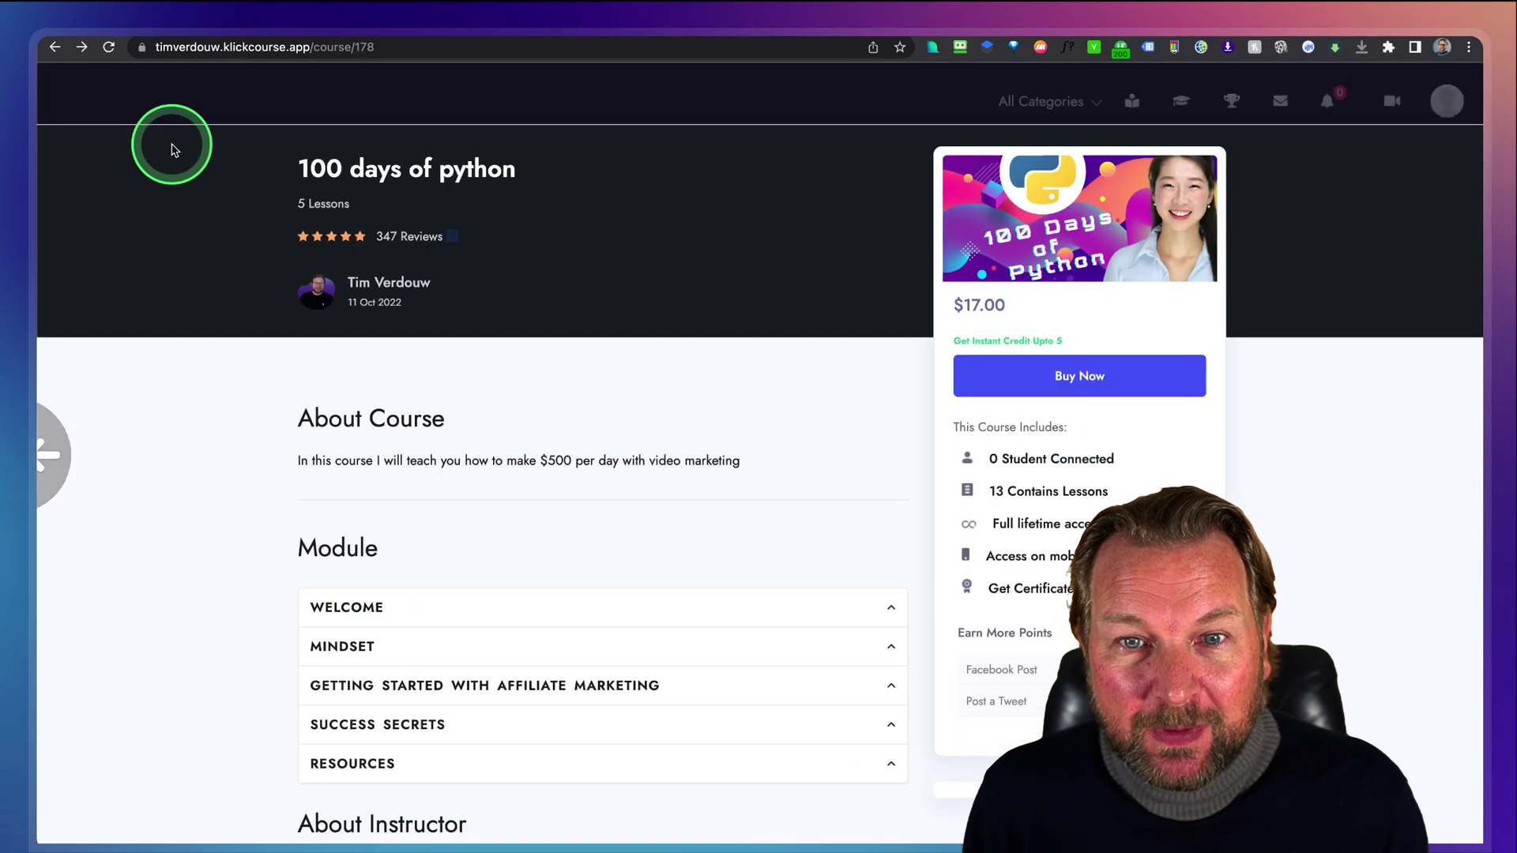
# Step: Go back to the all-course catalogue, then switch to the admin dashboard showing 4 courses purchased
pyautogui.hscroll(-3, 643, 254)
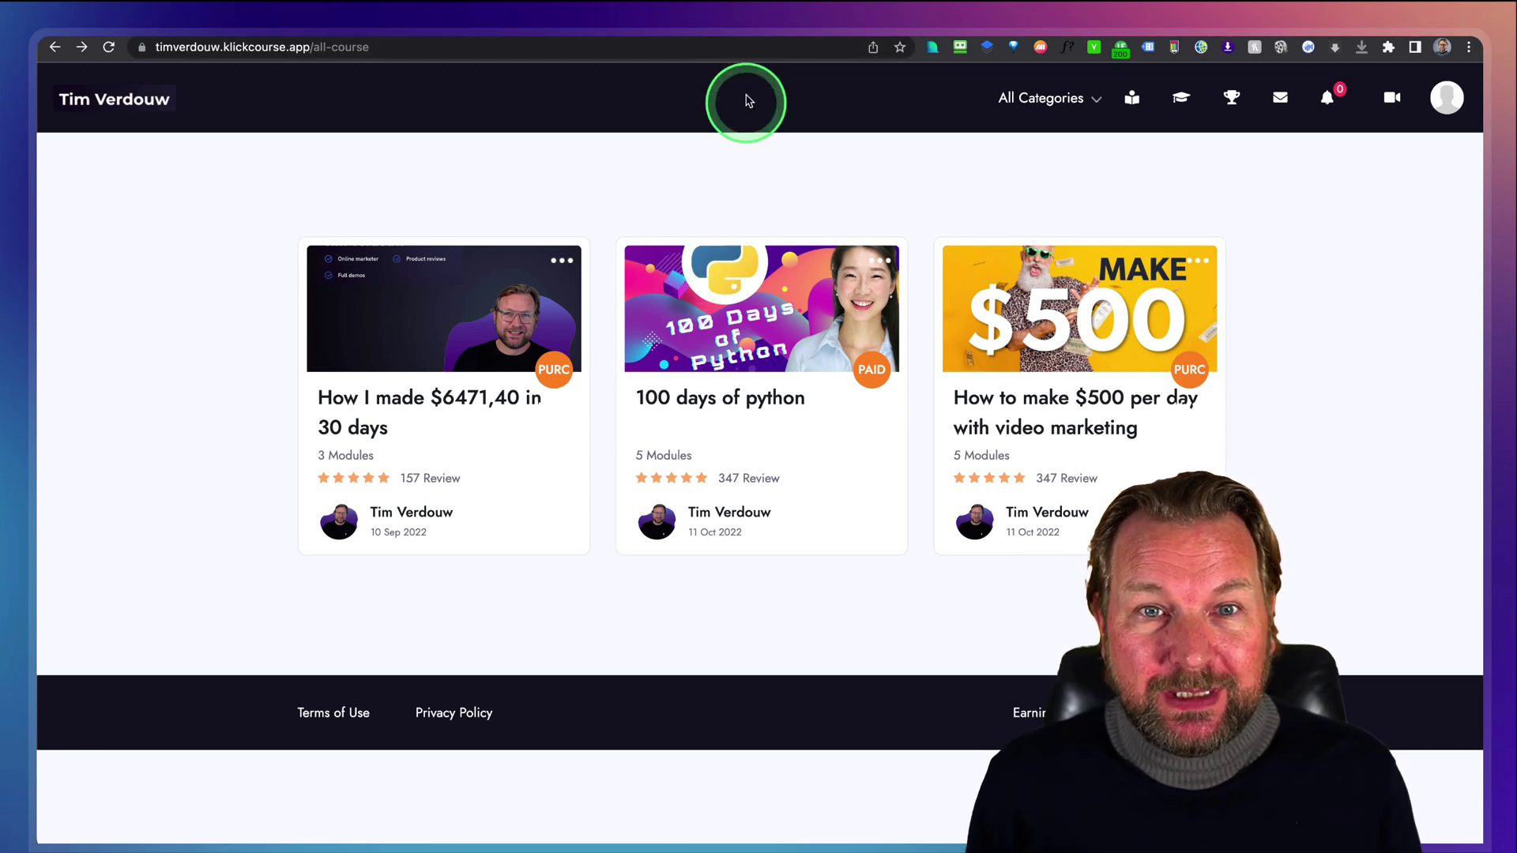
pyautogui.click(741, 31)
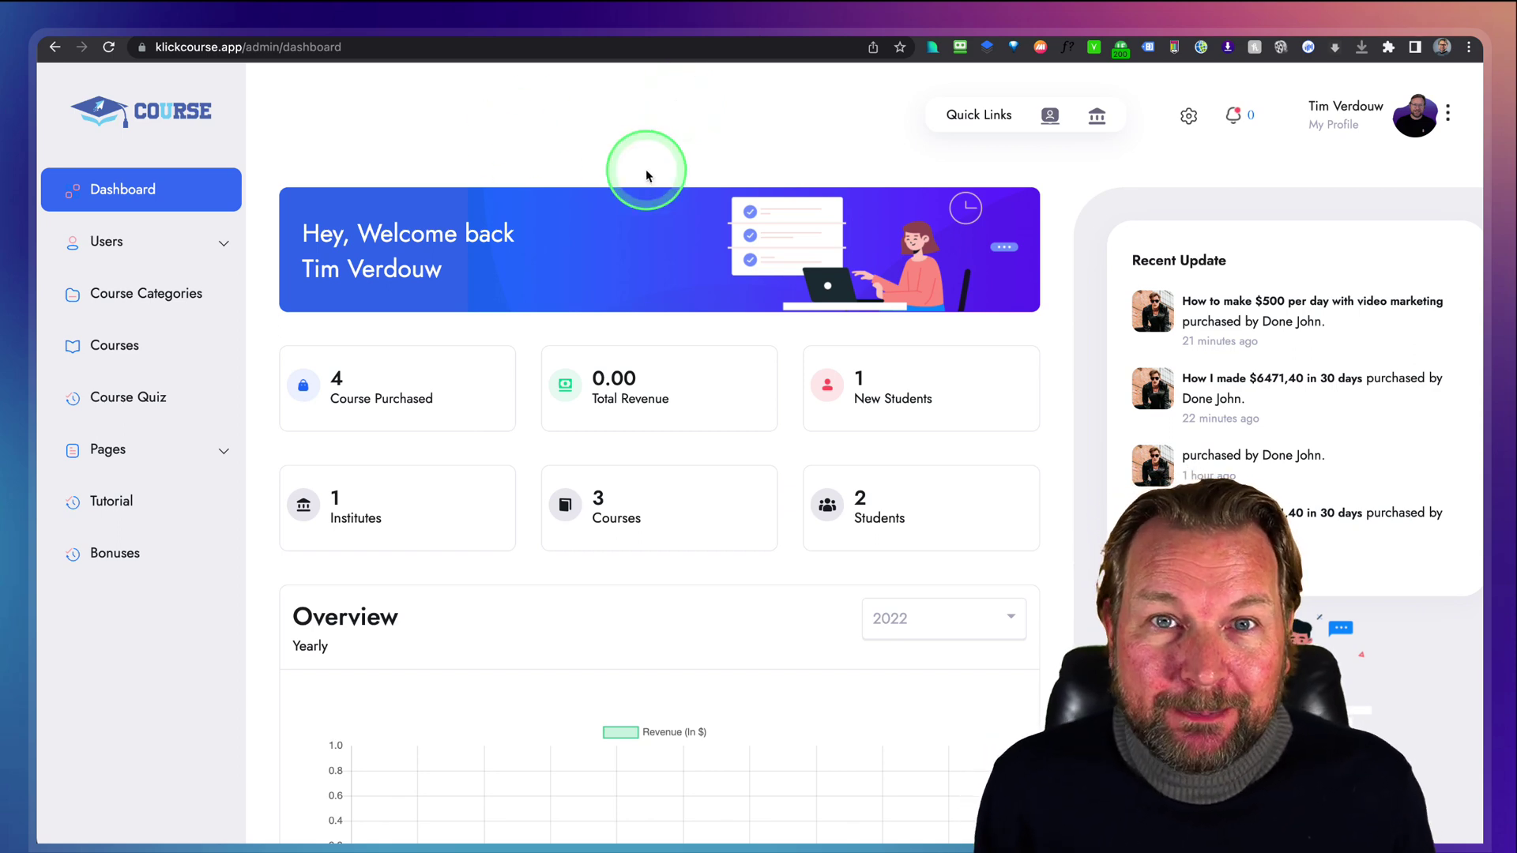
# Step: Expand Users in the admin sidebar and open the Course Categories list
pyautogui.click(224, 243)
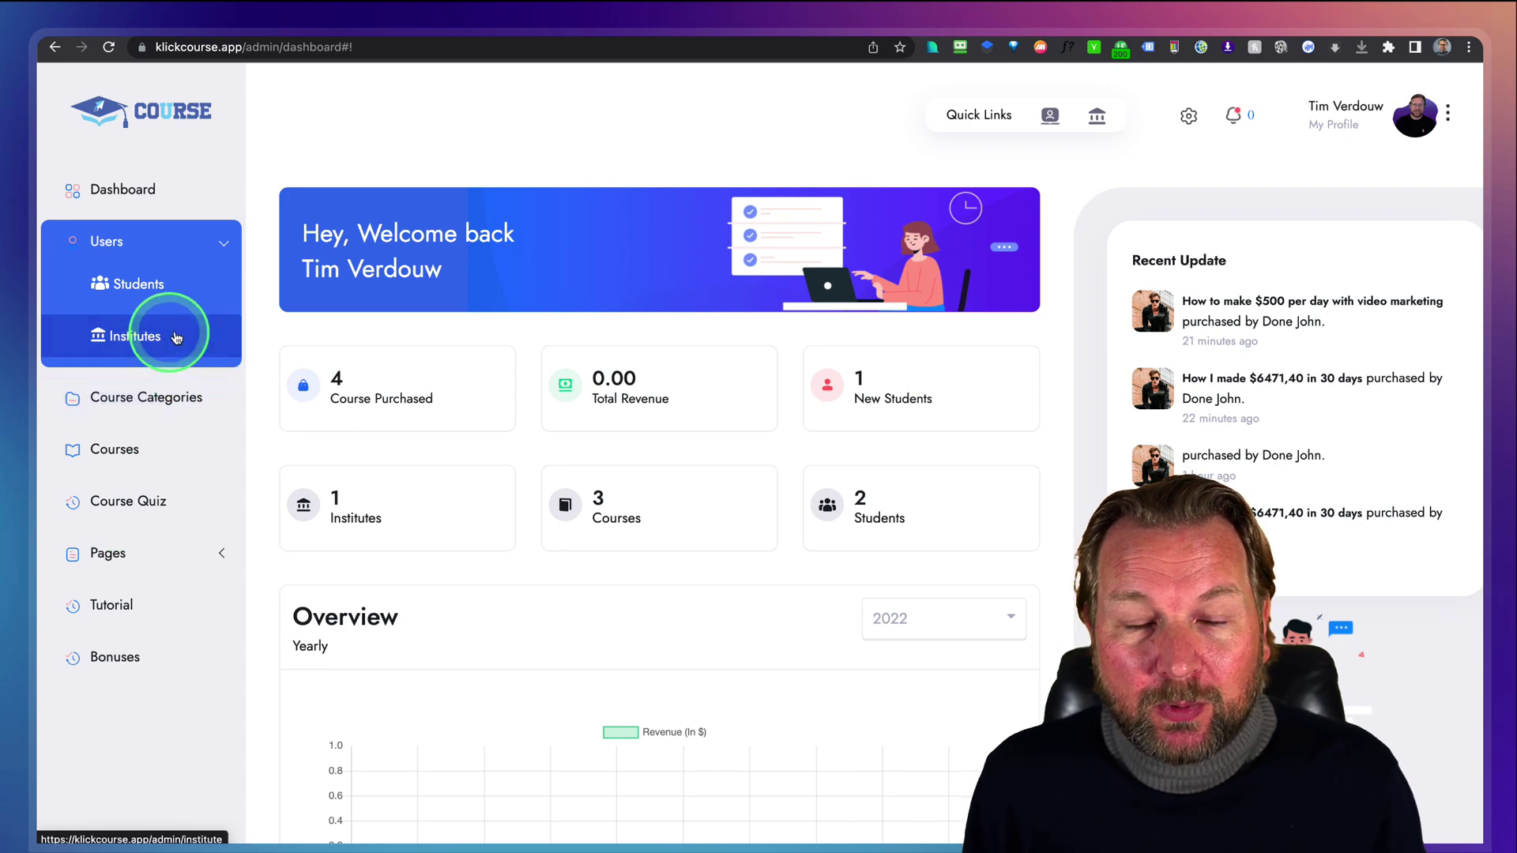
pyautogui.click(163, 397)
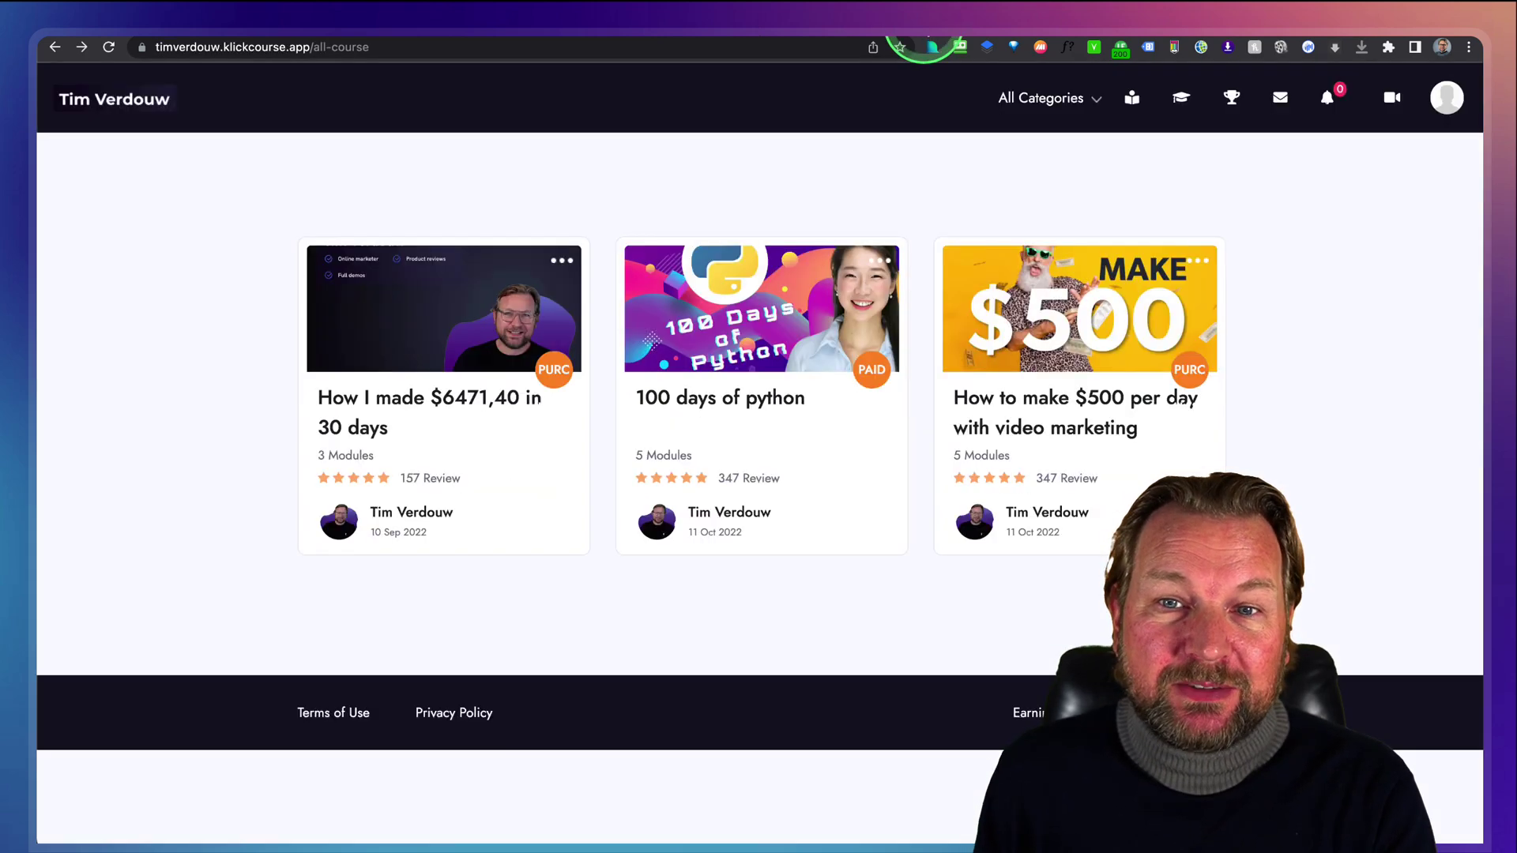
# Step: Compare the catalogue's All Categories filter with the admin list of all courses
pyautogui.click(1072, 104)
pyautogui.click(1045, 142)
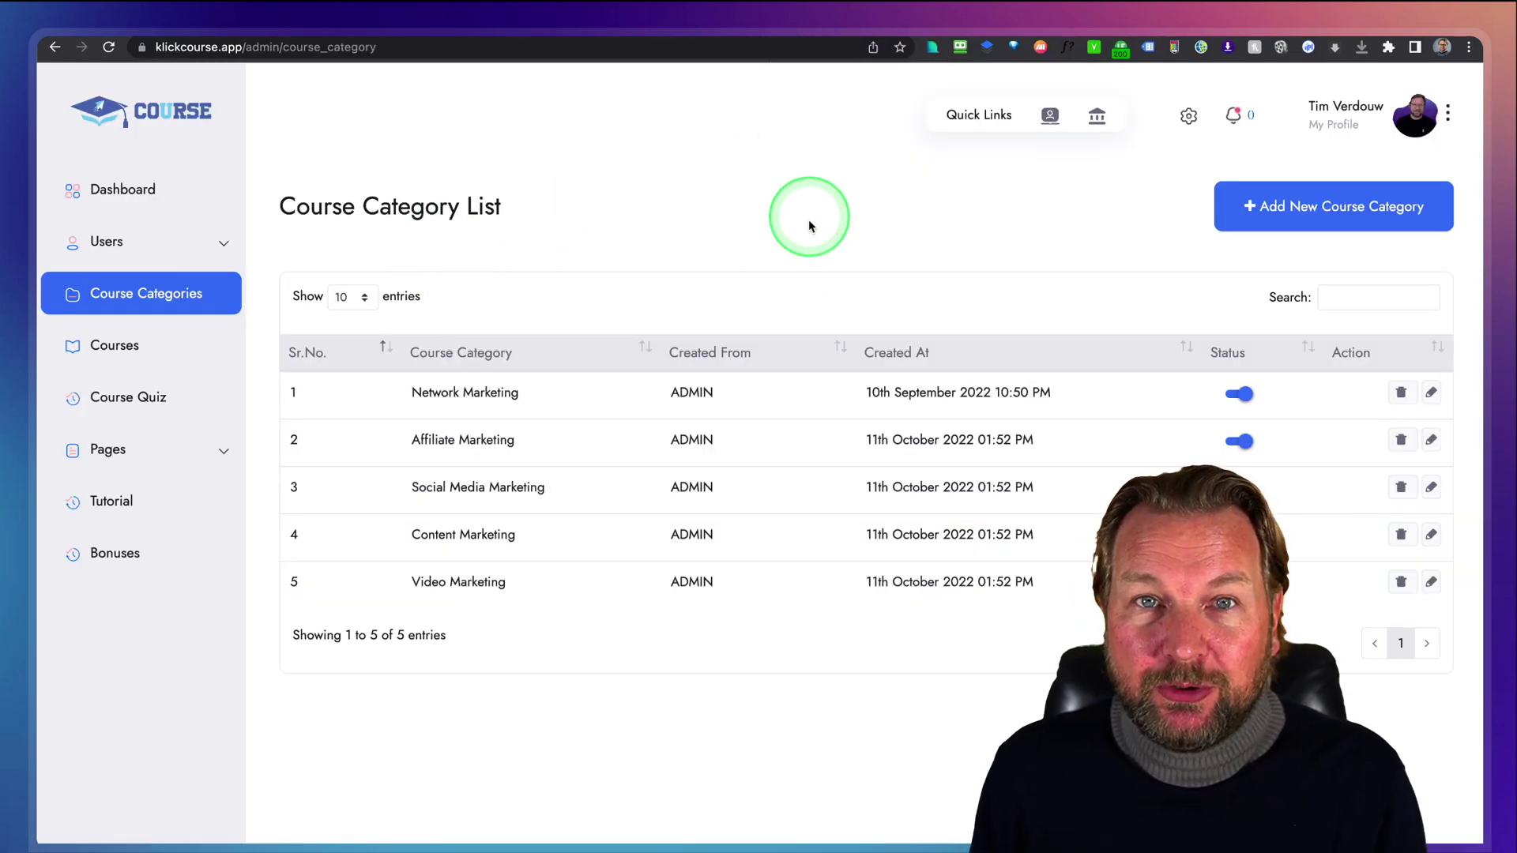
pyautogui.click(157, 335)
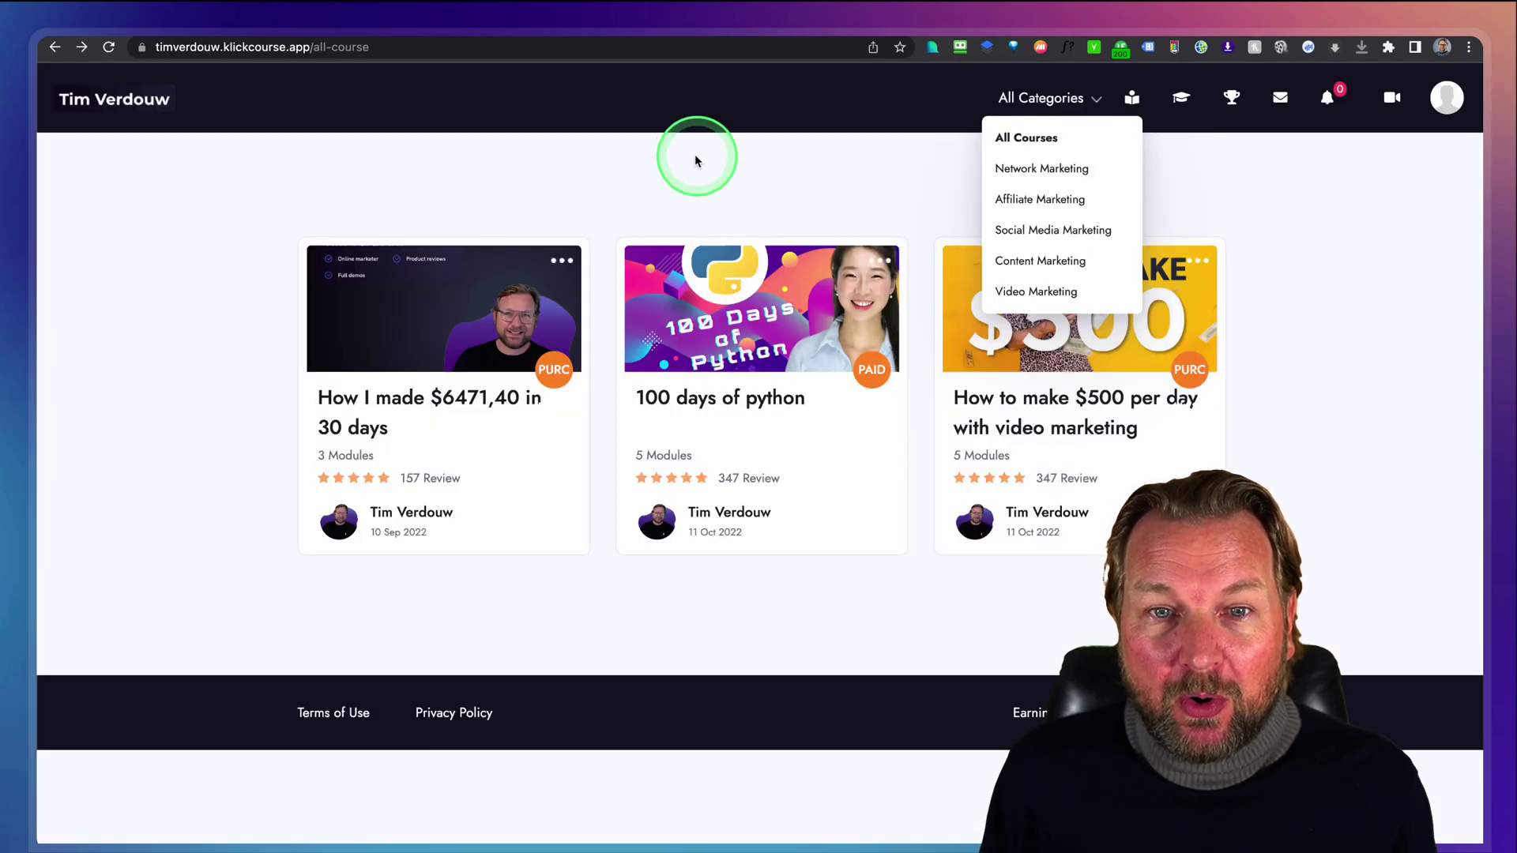
pyautogui.click(695, 91)
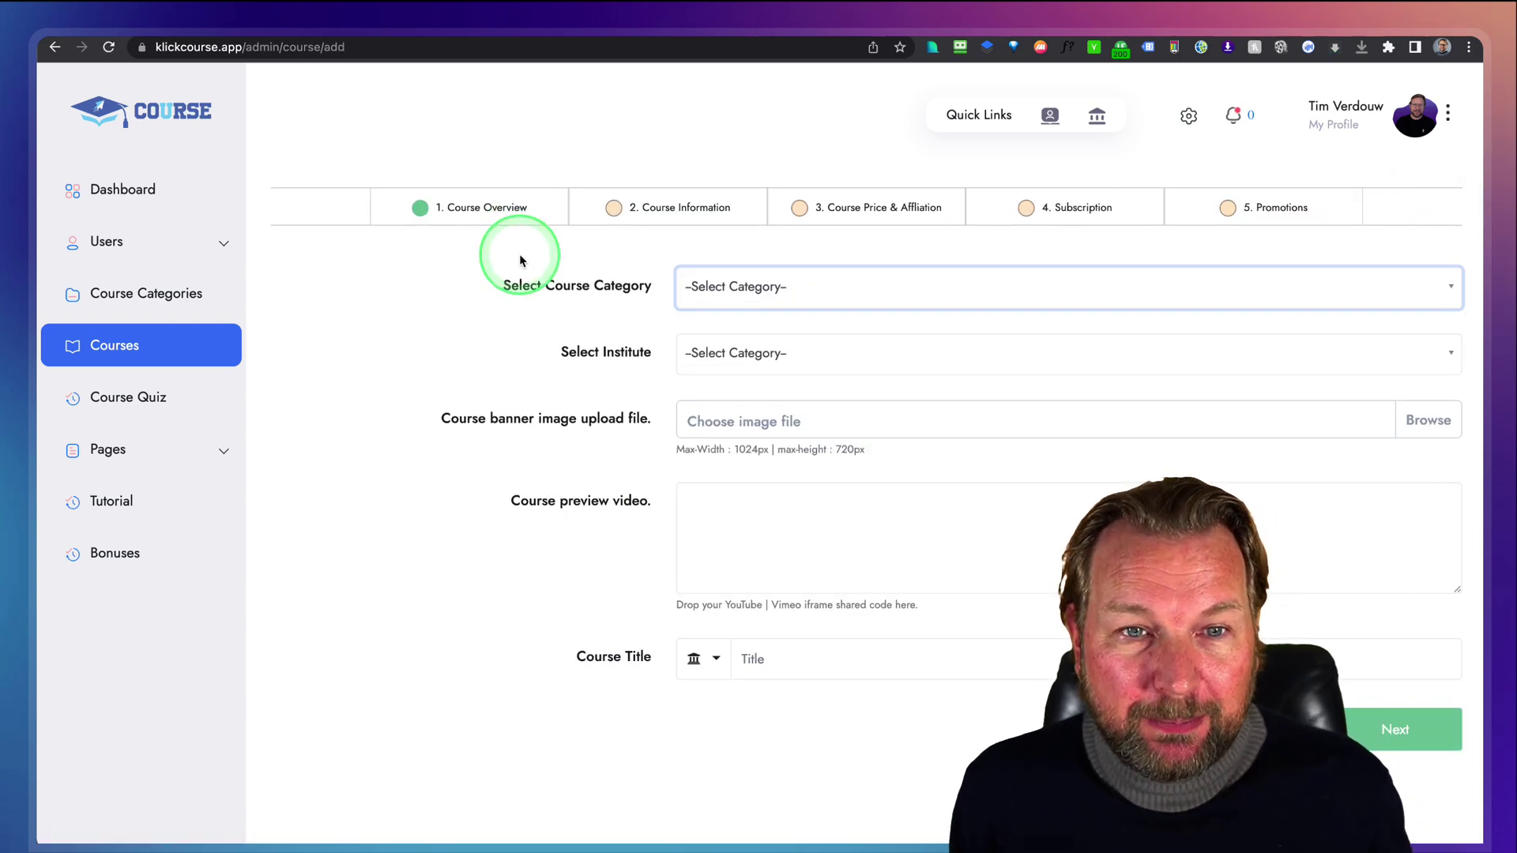
# Step: Open the first course for editing and set its category to Affiliate Marketing
pyautogui.hotkey('alt', 'Left')
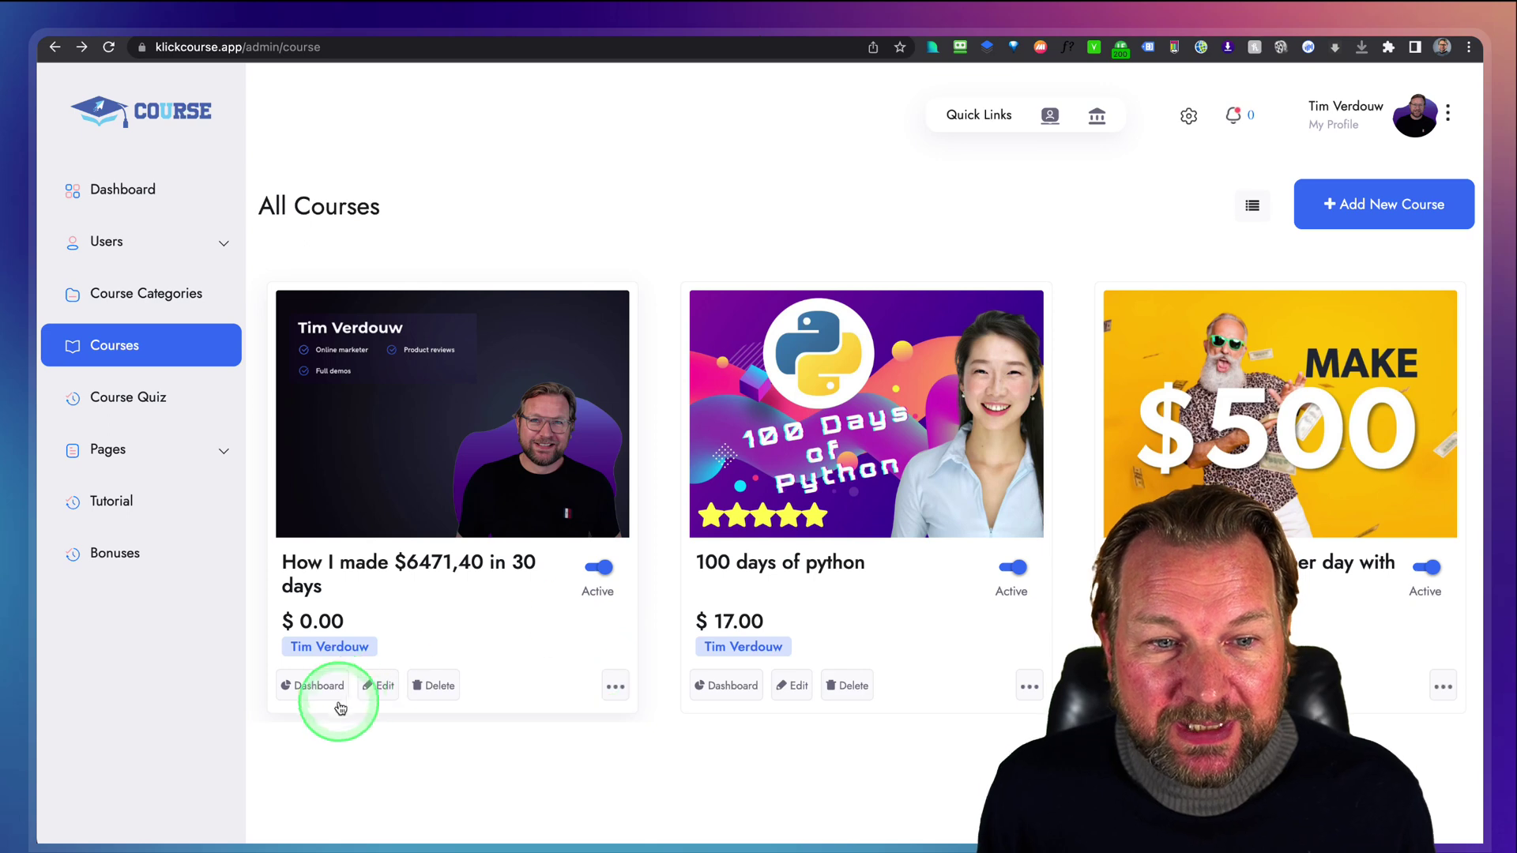
pyautogui.click(378, 686)
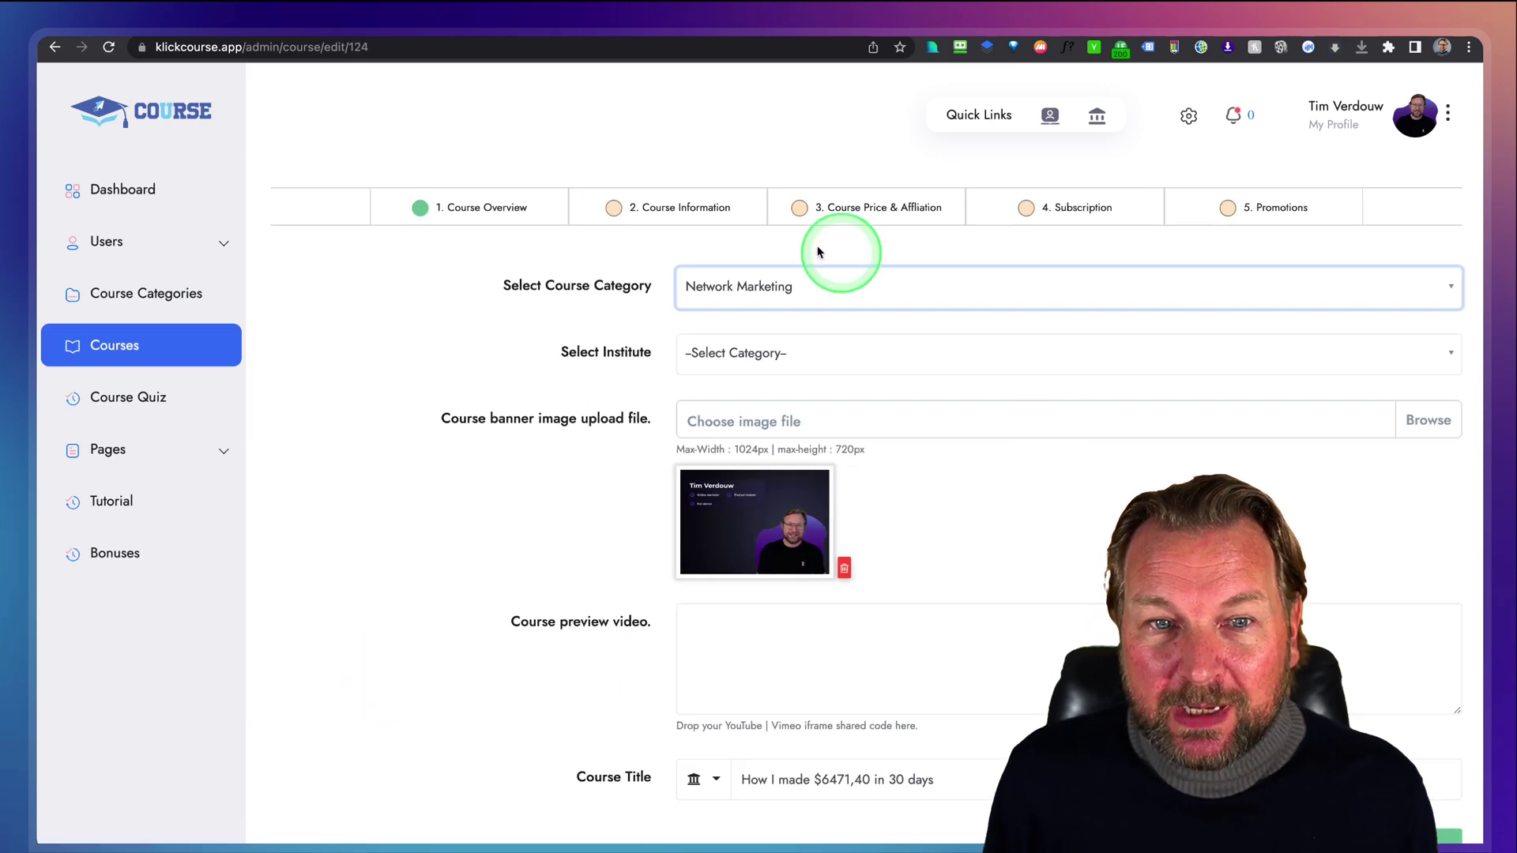
pyautogui.click(773, 289)
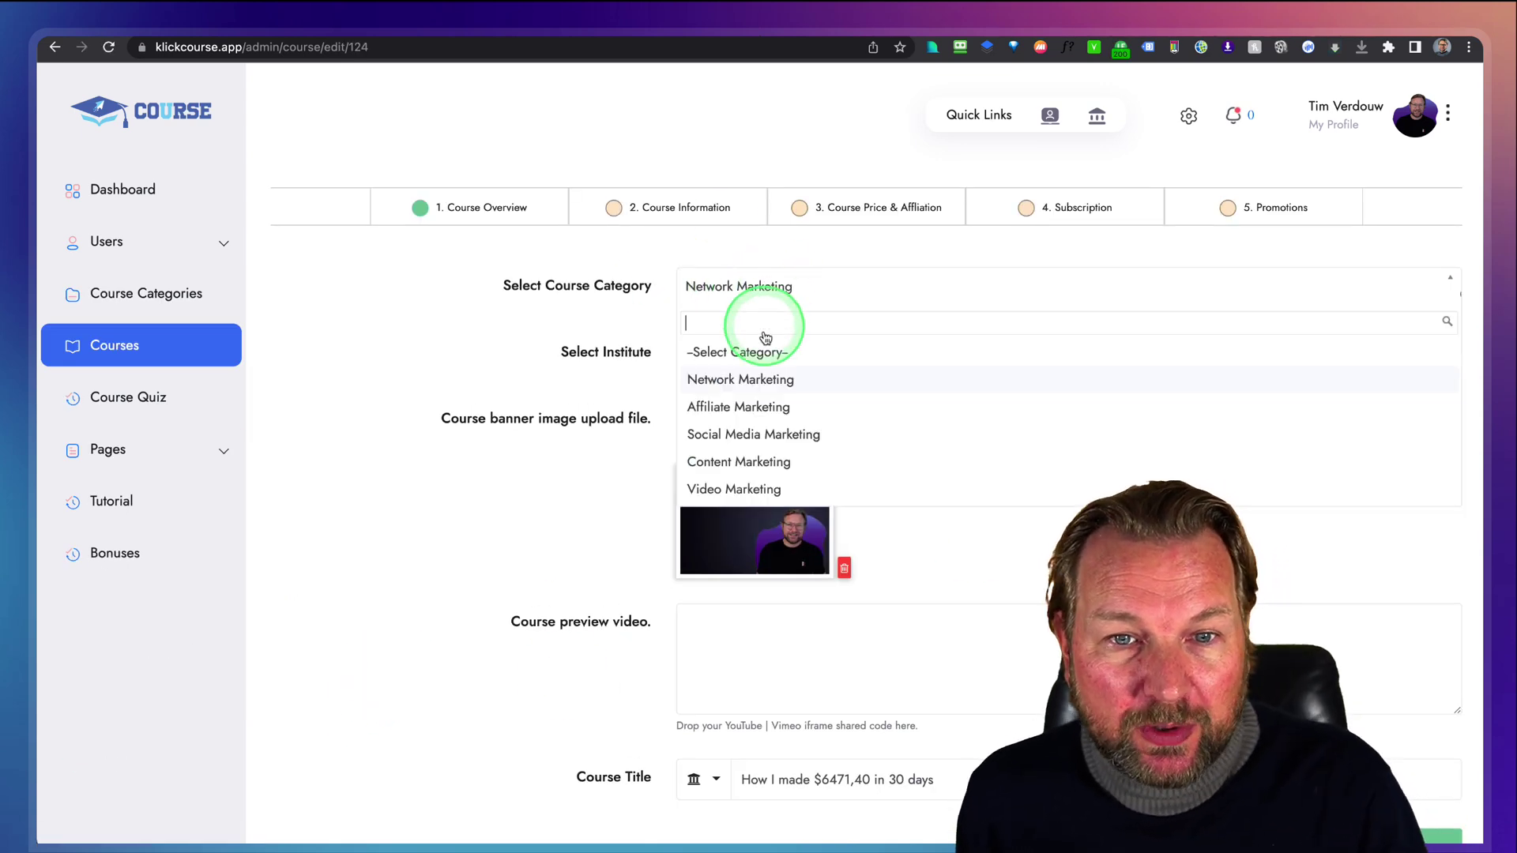
pyautogui.click(739, 407)
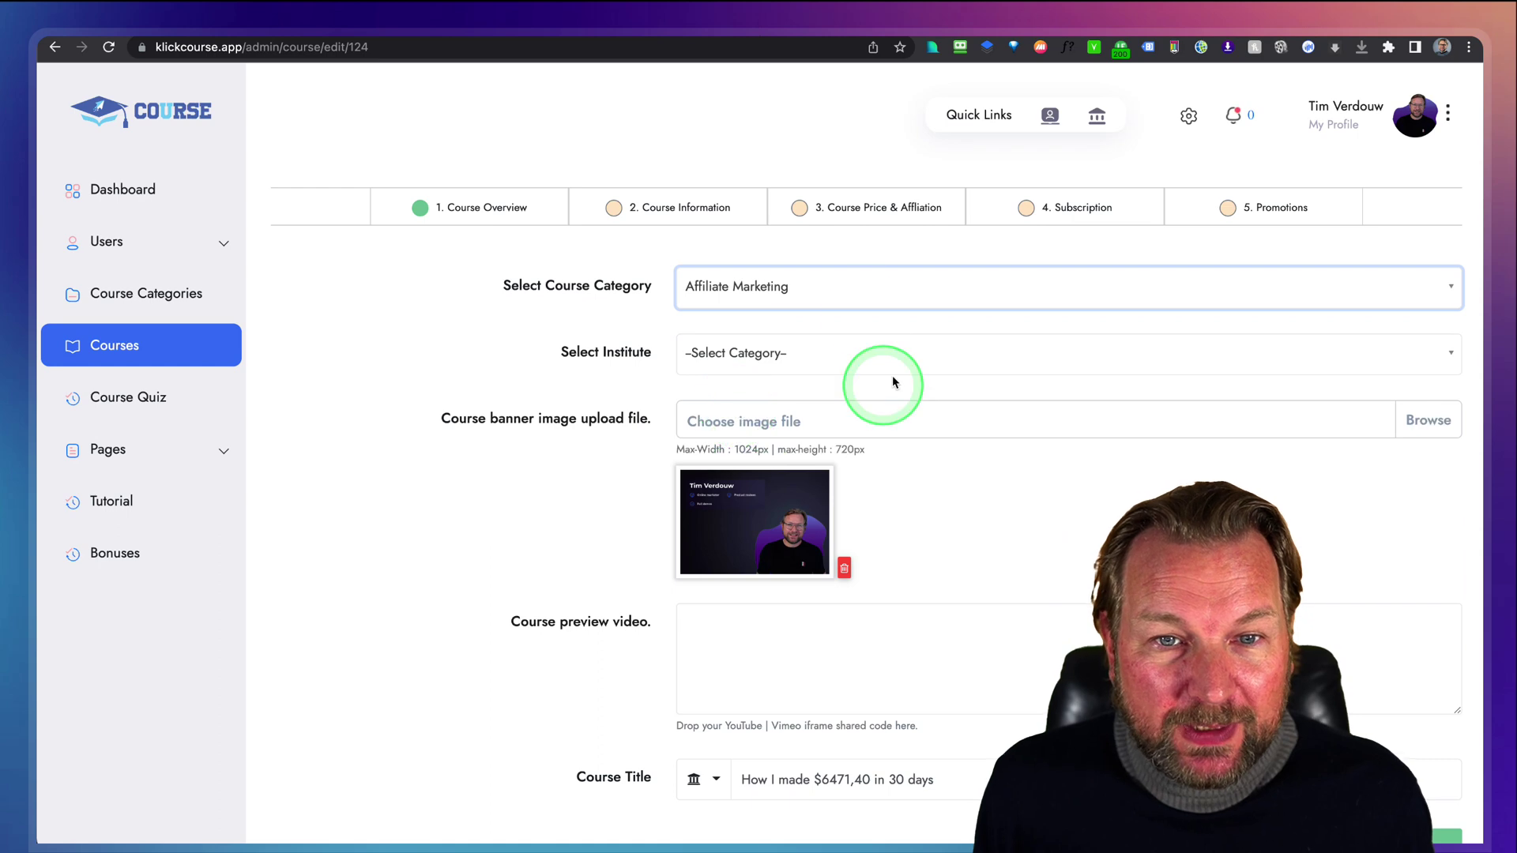
# Step: Assign the instructor's institute to the course and focus the preview video field
pyautogui.click(761, 359)
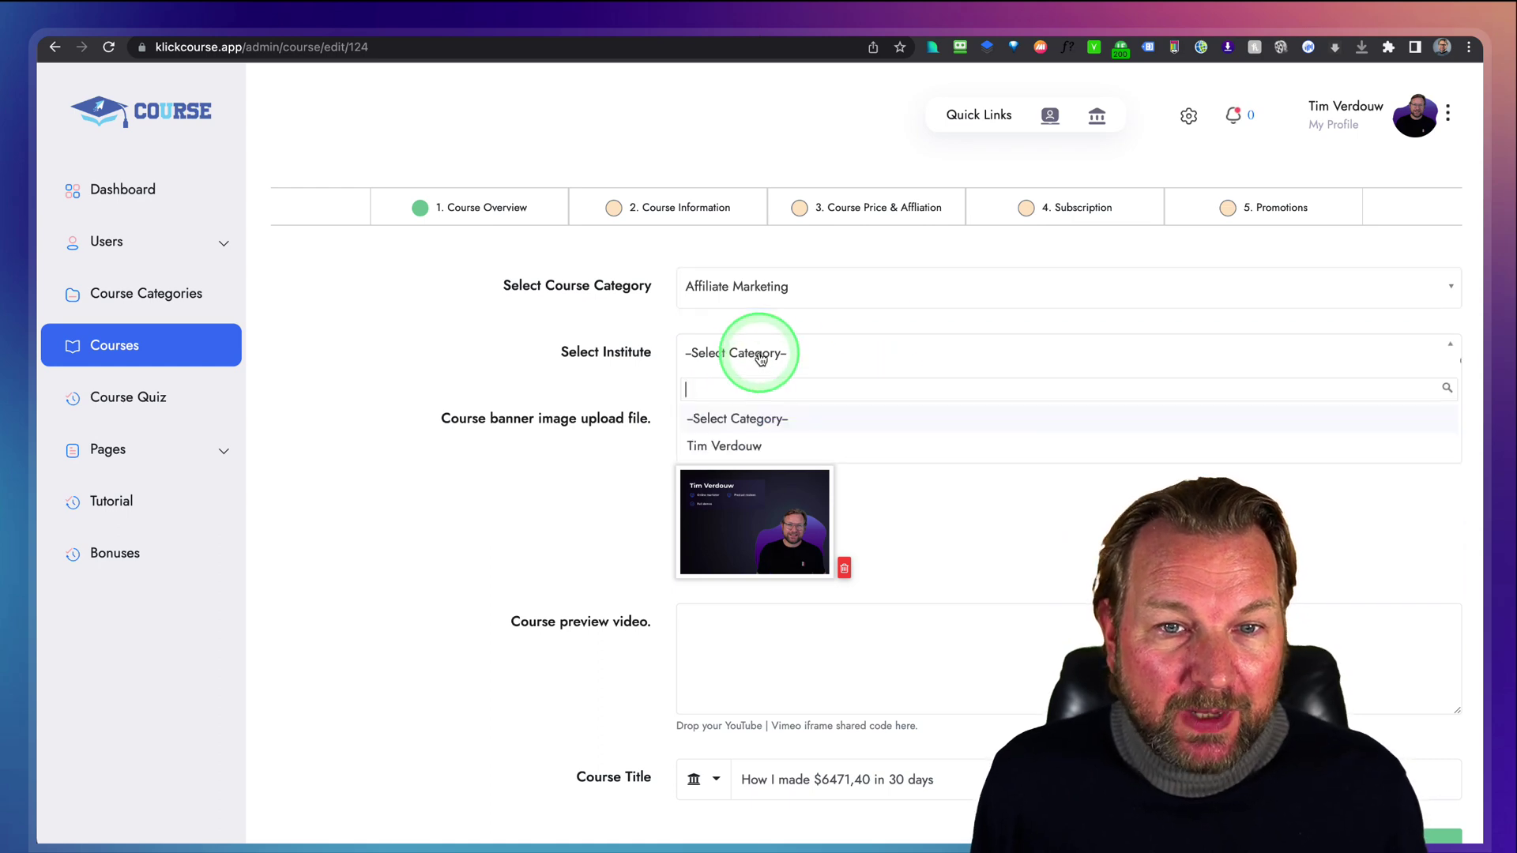
pyautogui.click(718, 448)
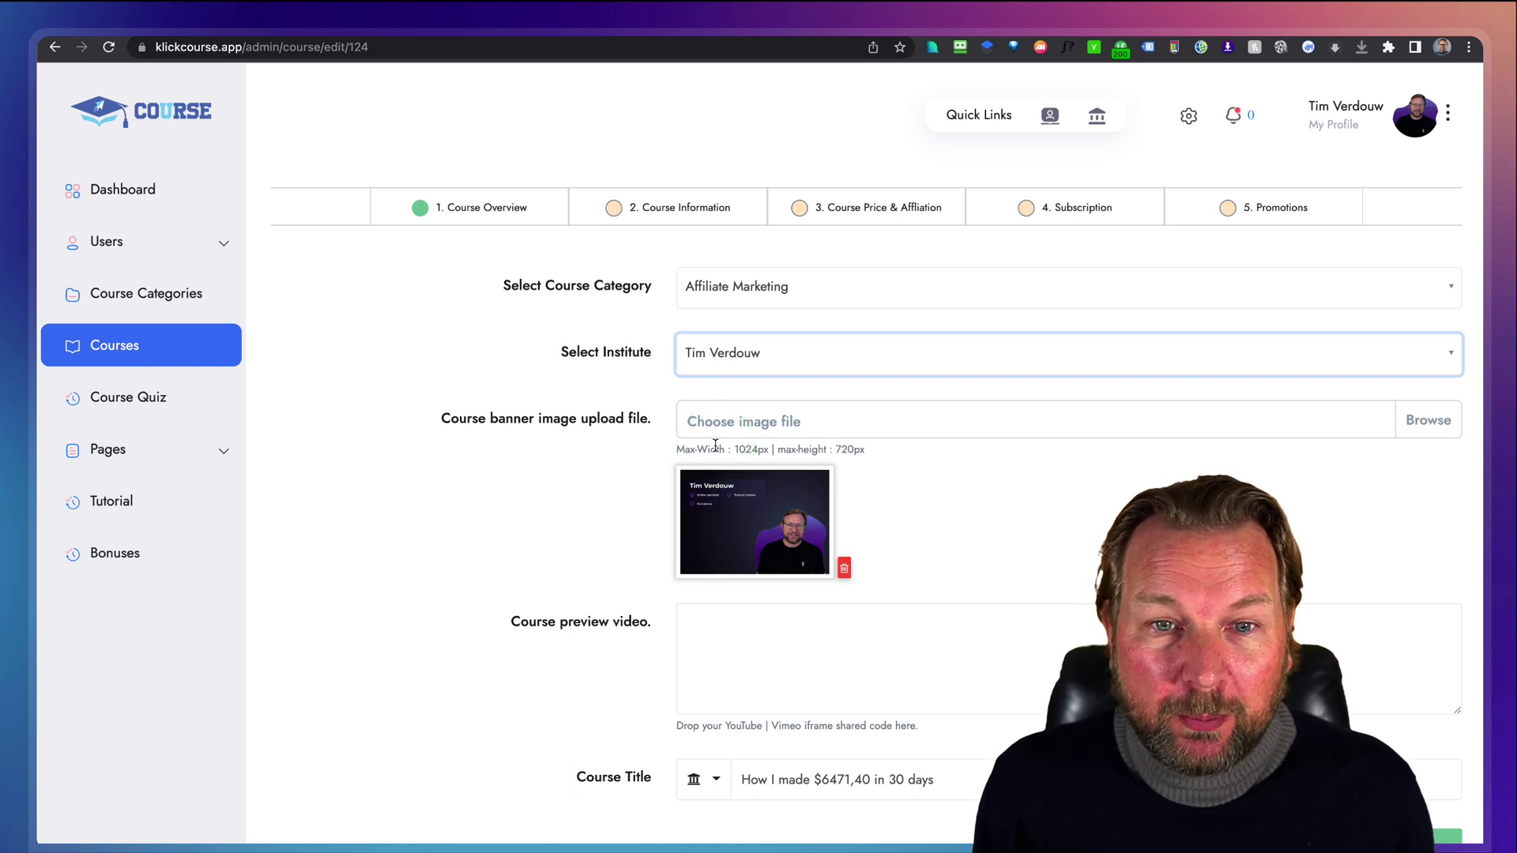
pyautogui.click(746, 371)
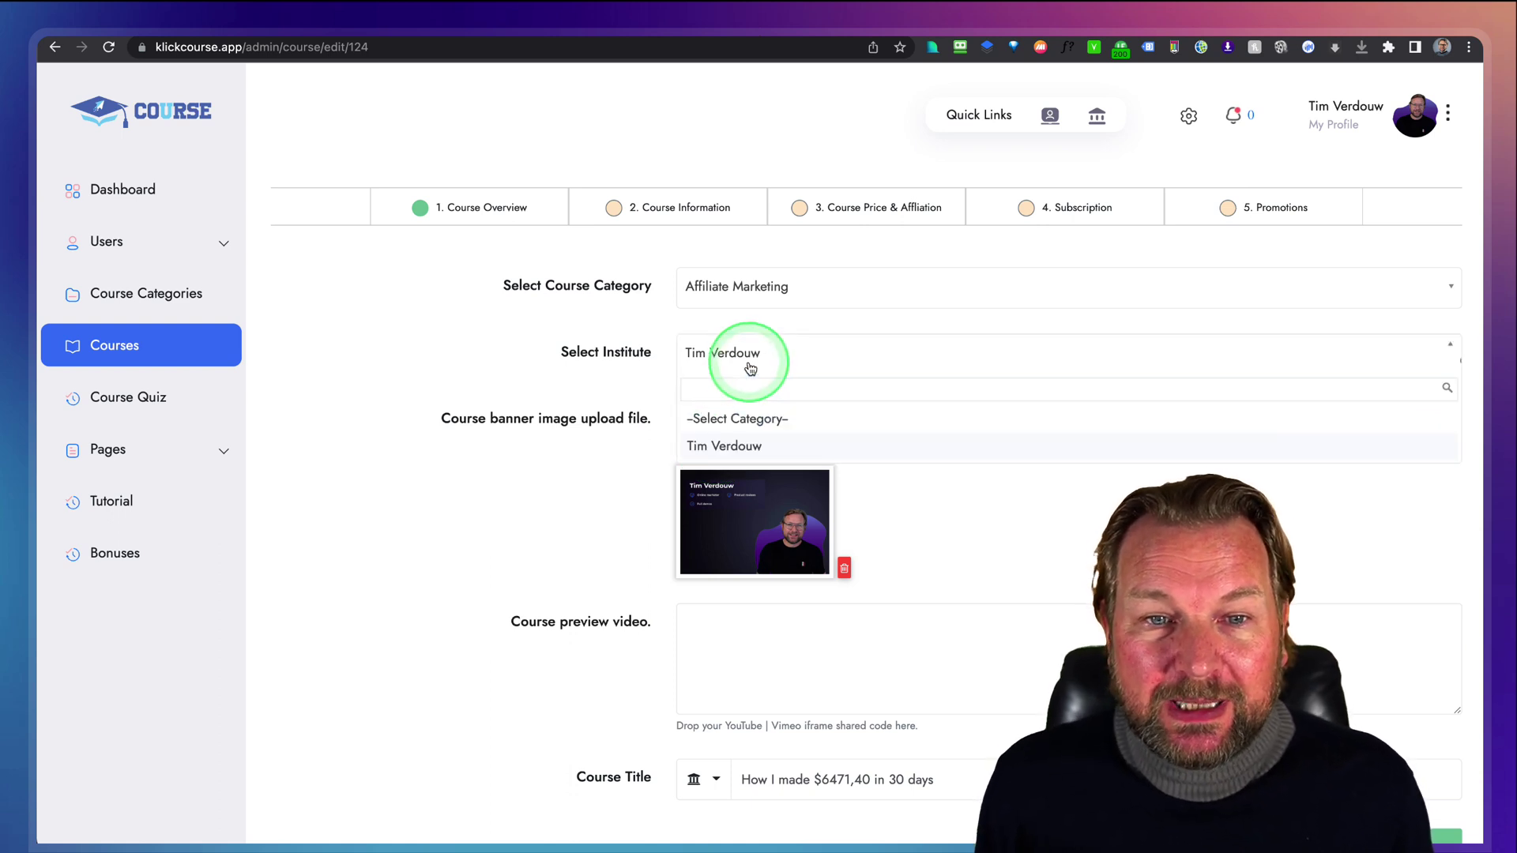
pyautogui.click(726, 445)
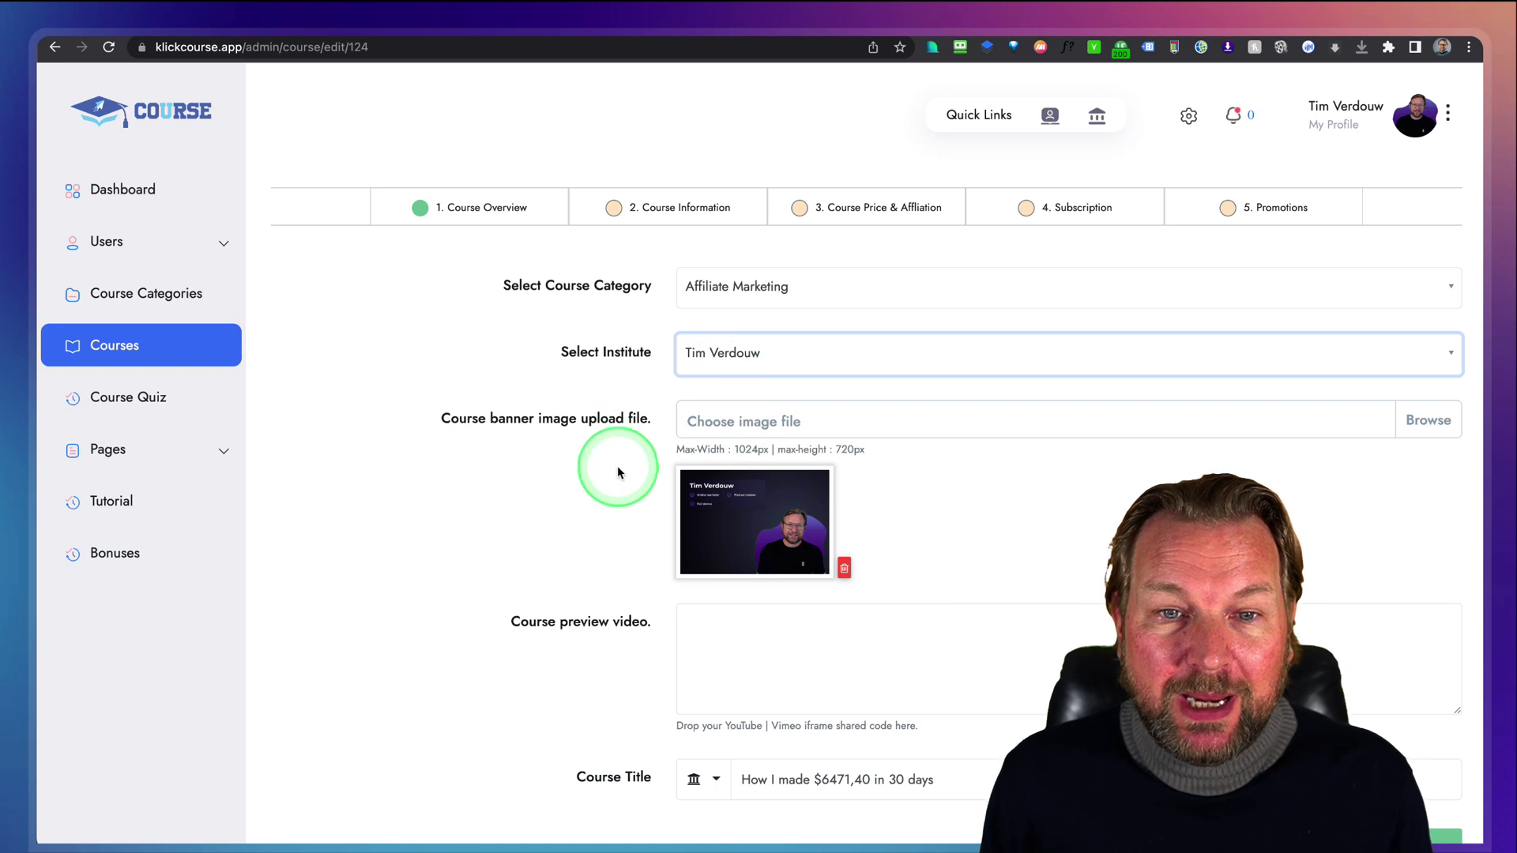
pyautogui.scroll(-2, 613, 466)
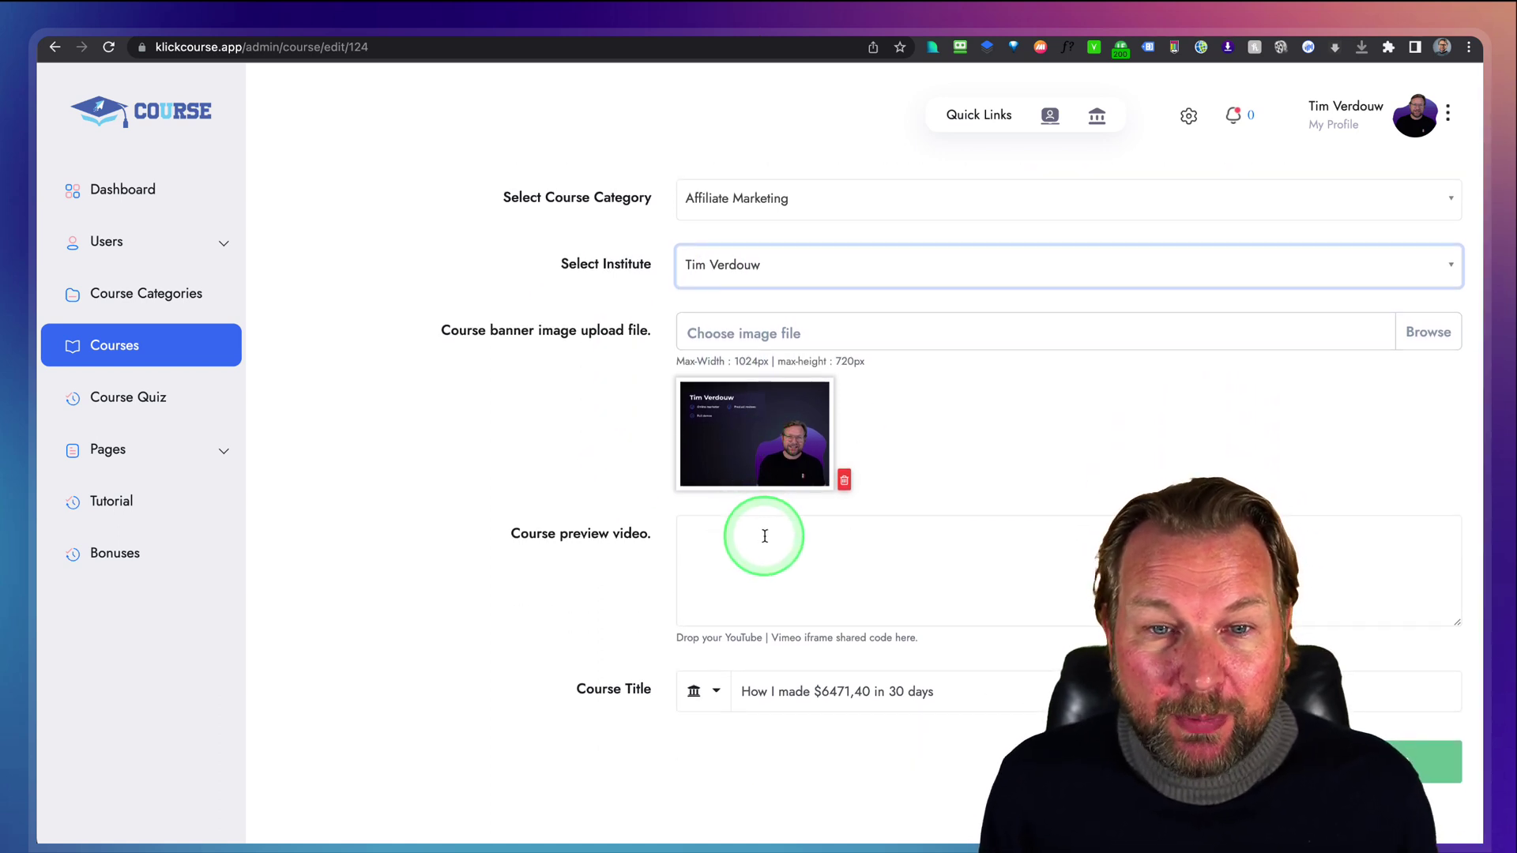
pyautogui.click(763, 540)
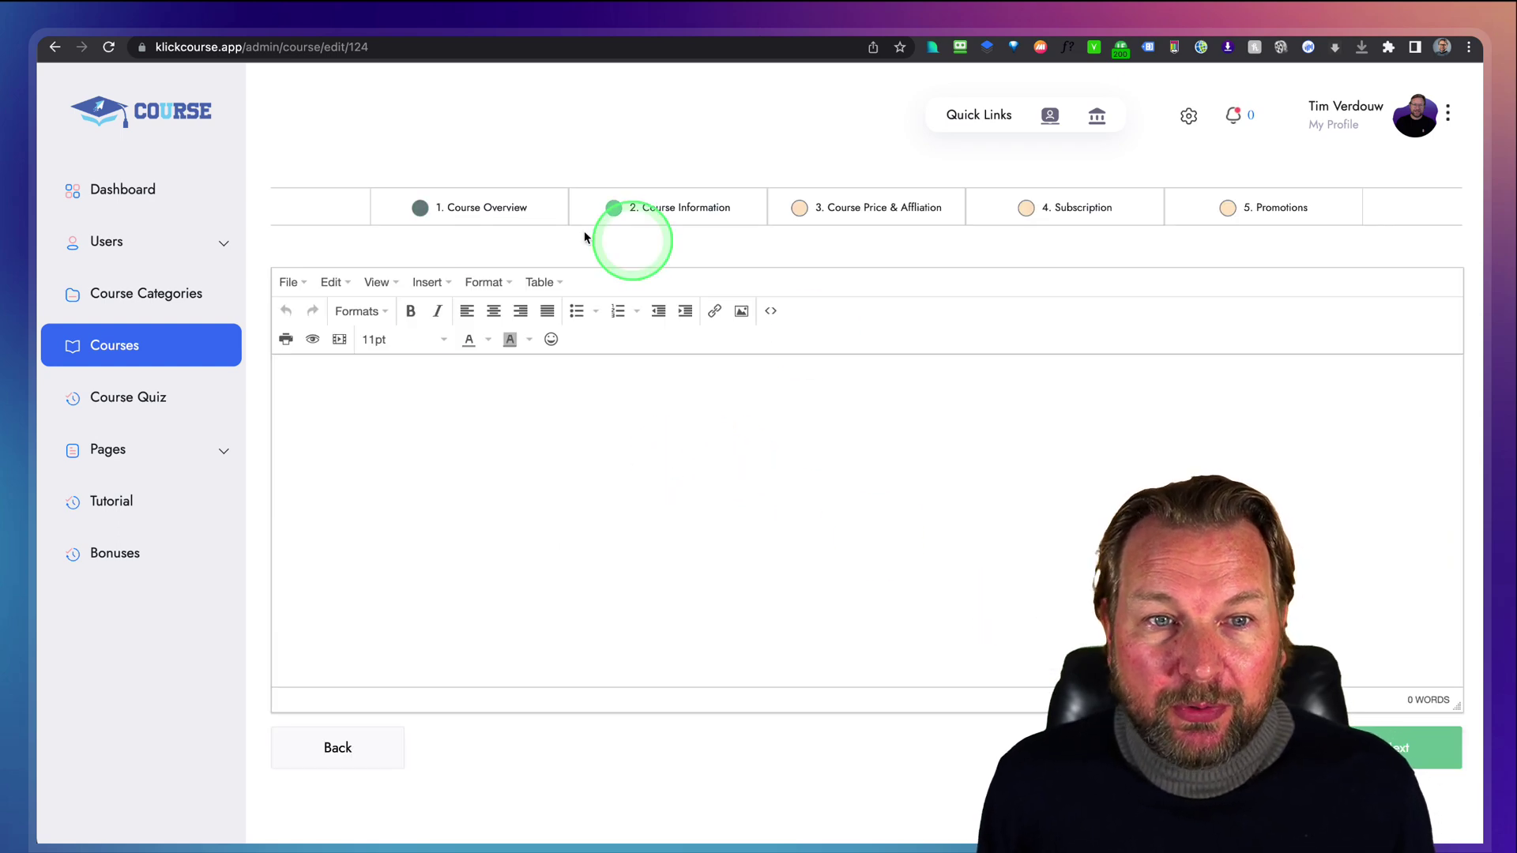
# Step: Move on to Course Price & Affiliation and enter an MRP price of 25
pyautogui.click(525, 410)
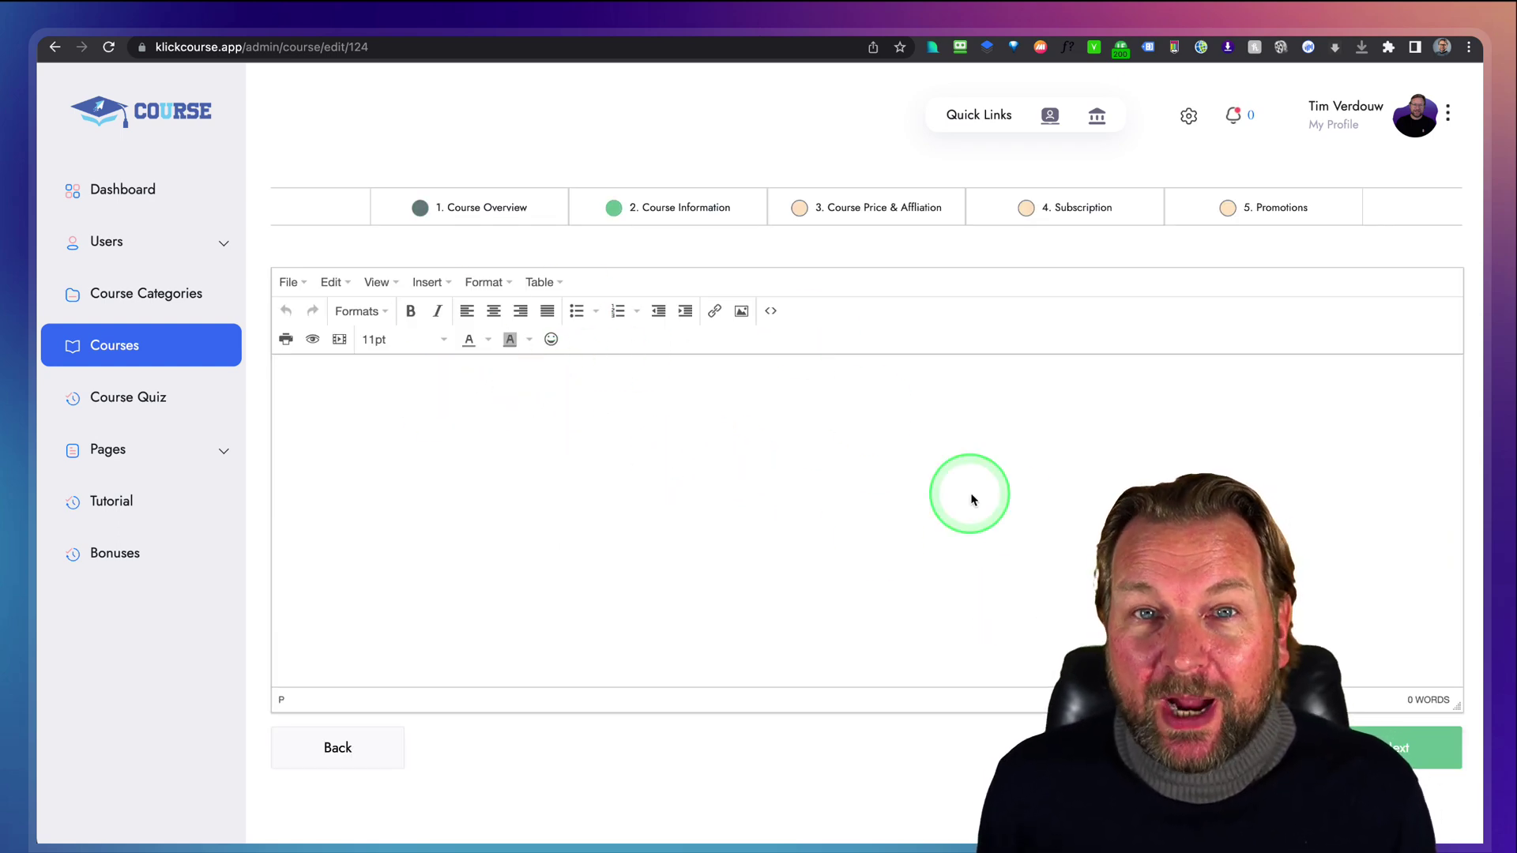
pyautogui.click(1359, 728)
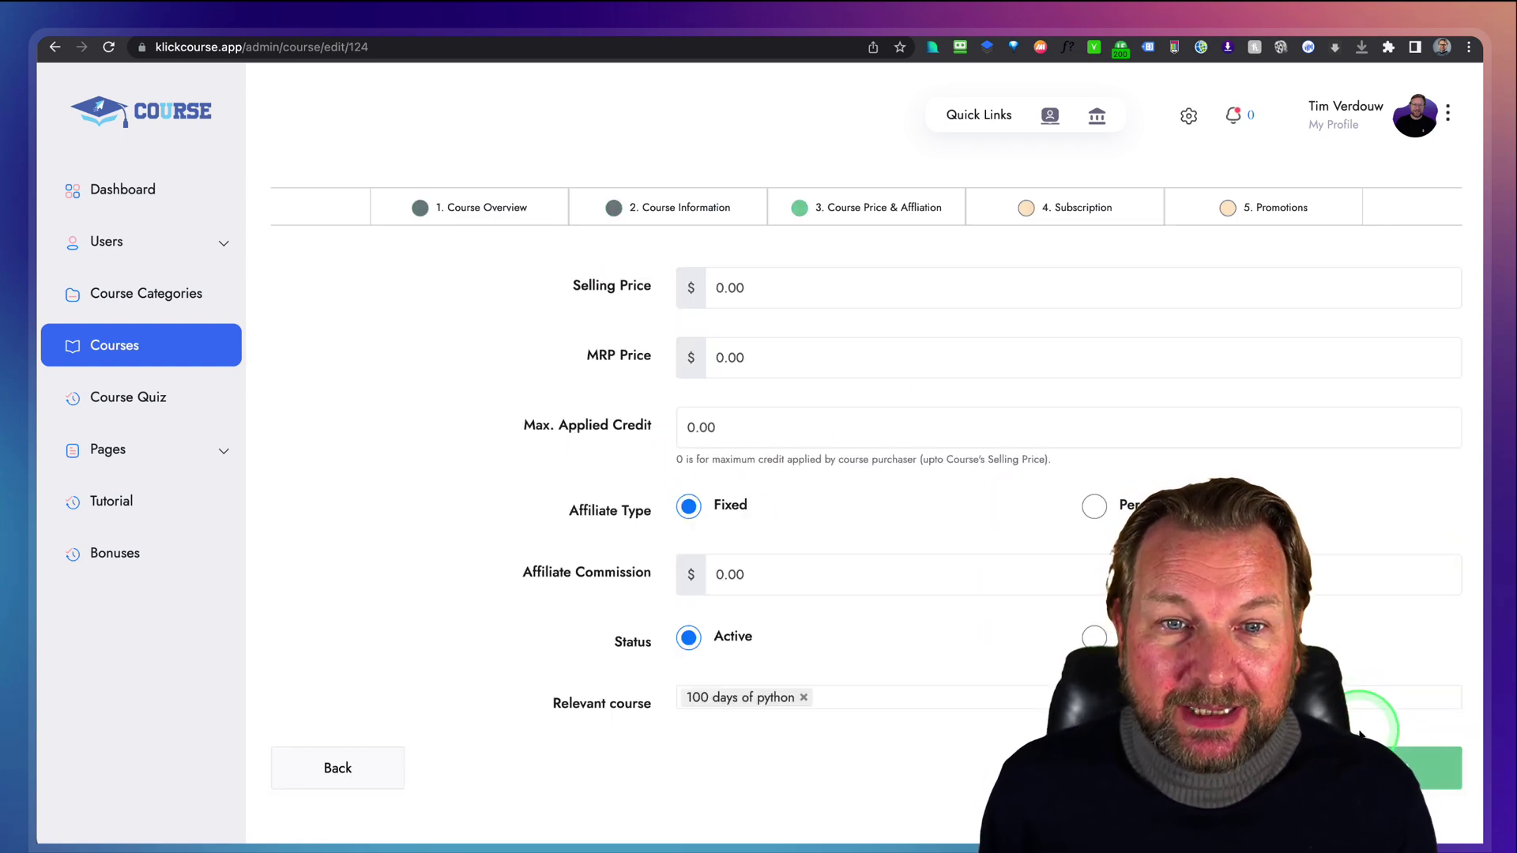
pyautogui.click(760, 290)
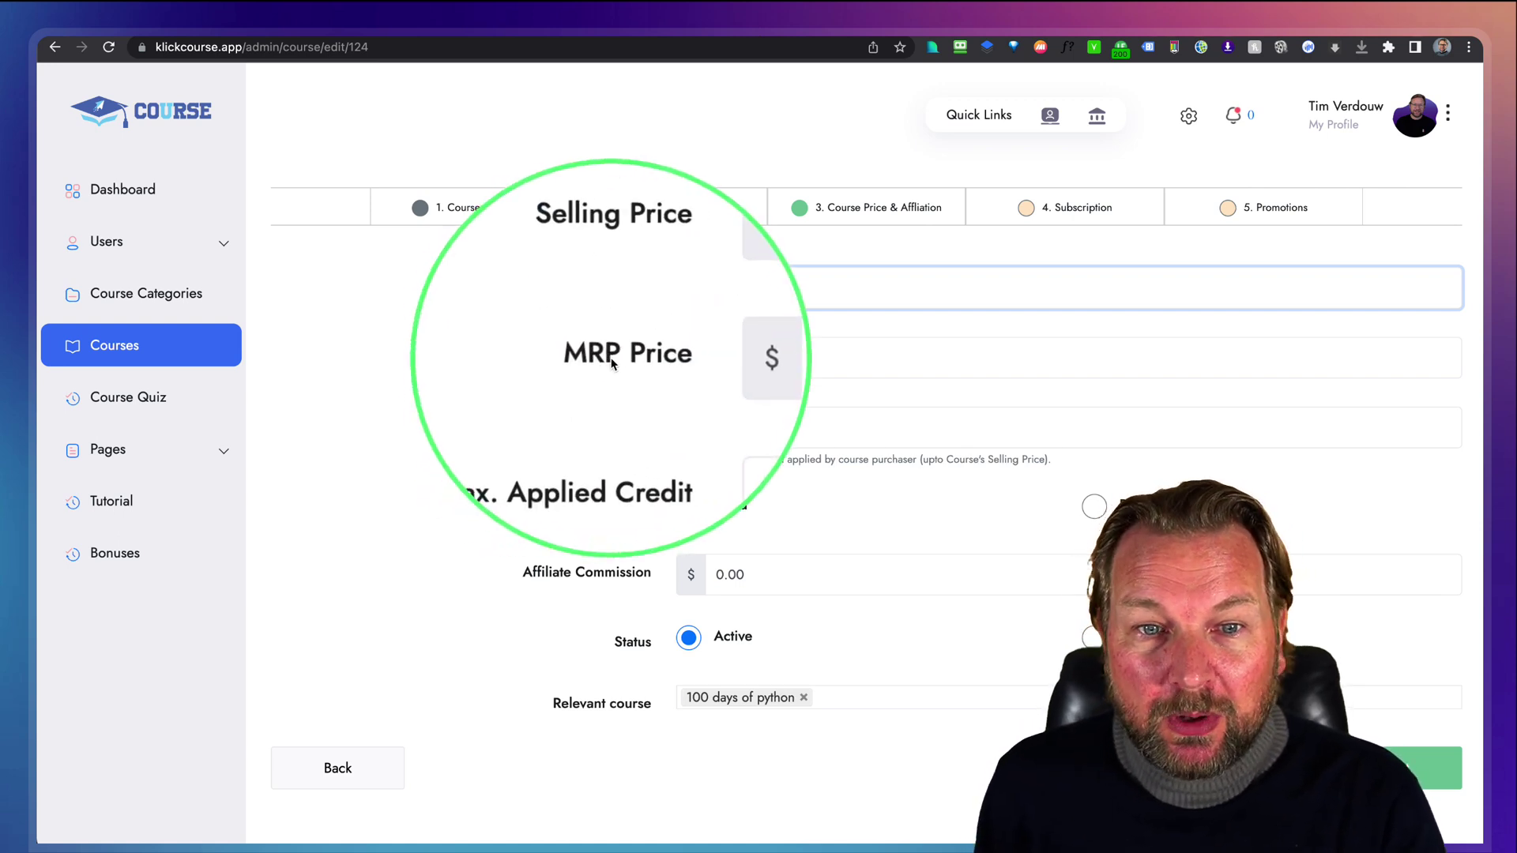
pyautogui.click(759, 362)
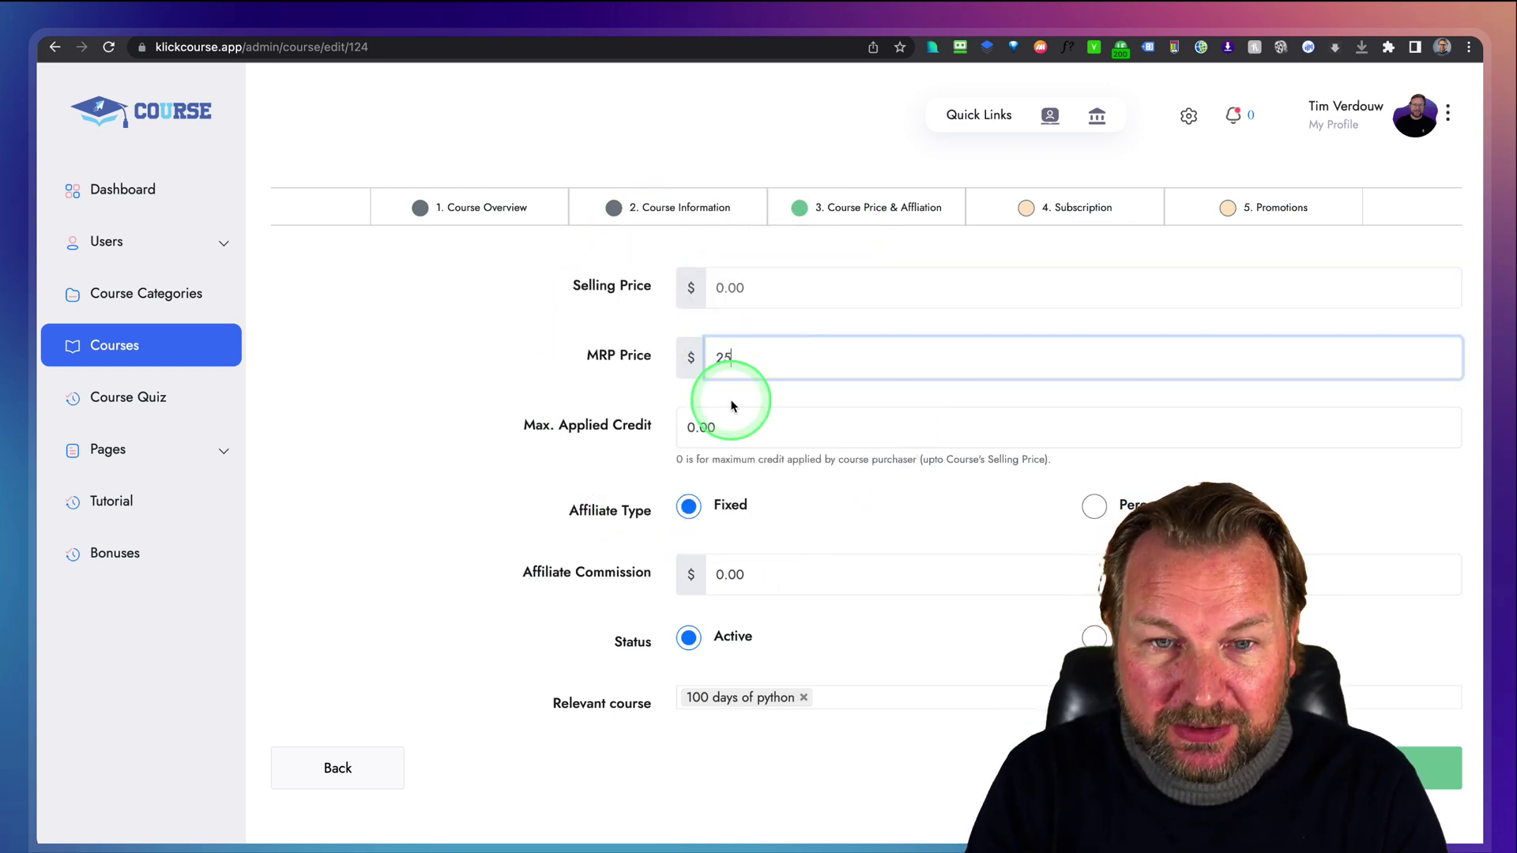
pyautogui.click(733, 434)
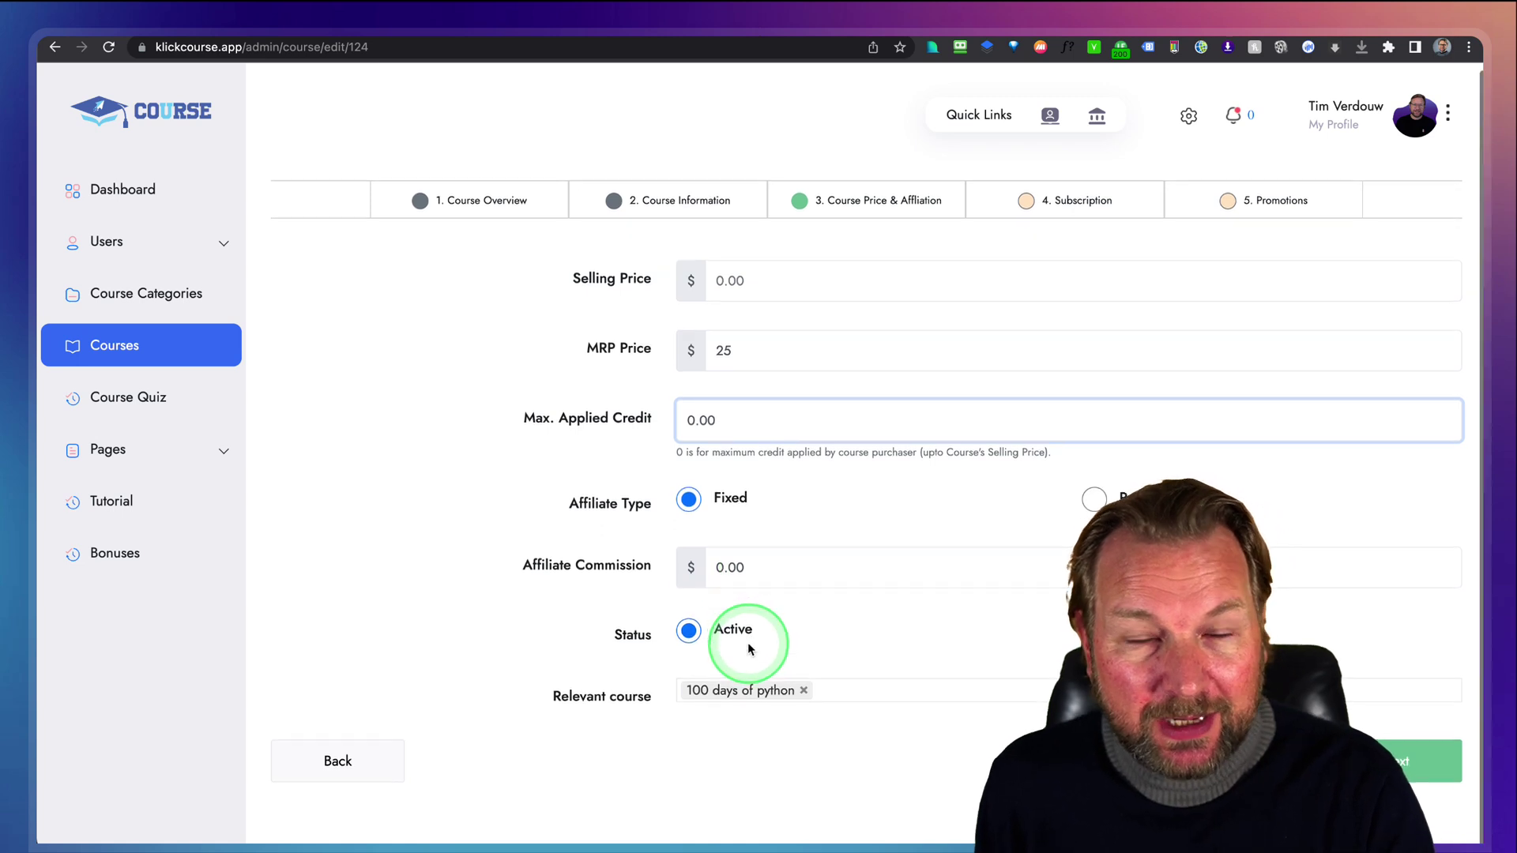
# Step: Add the $500 video marketing course as a relevant course, then view the public catalogue
pyautogui.scroll(-1, 748, 642)
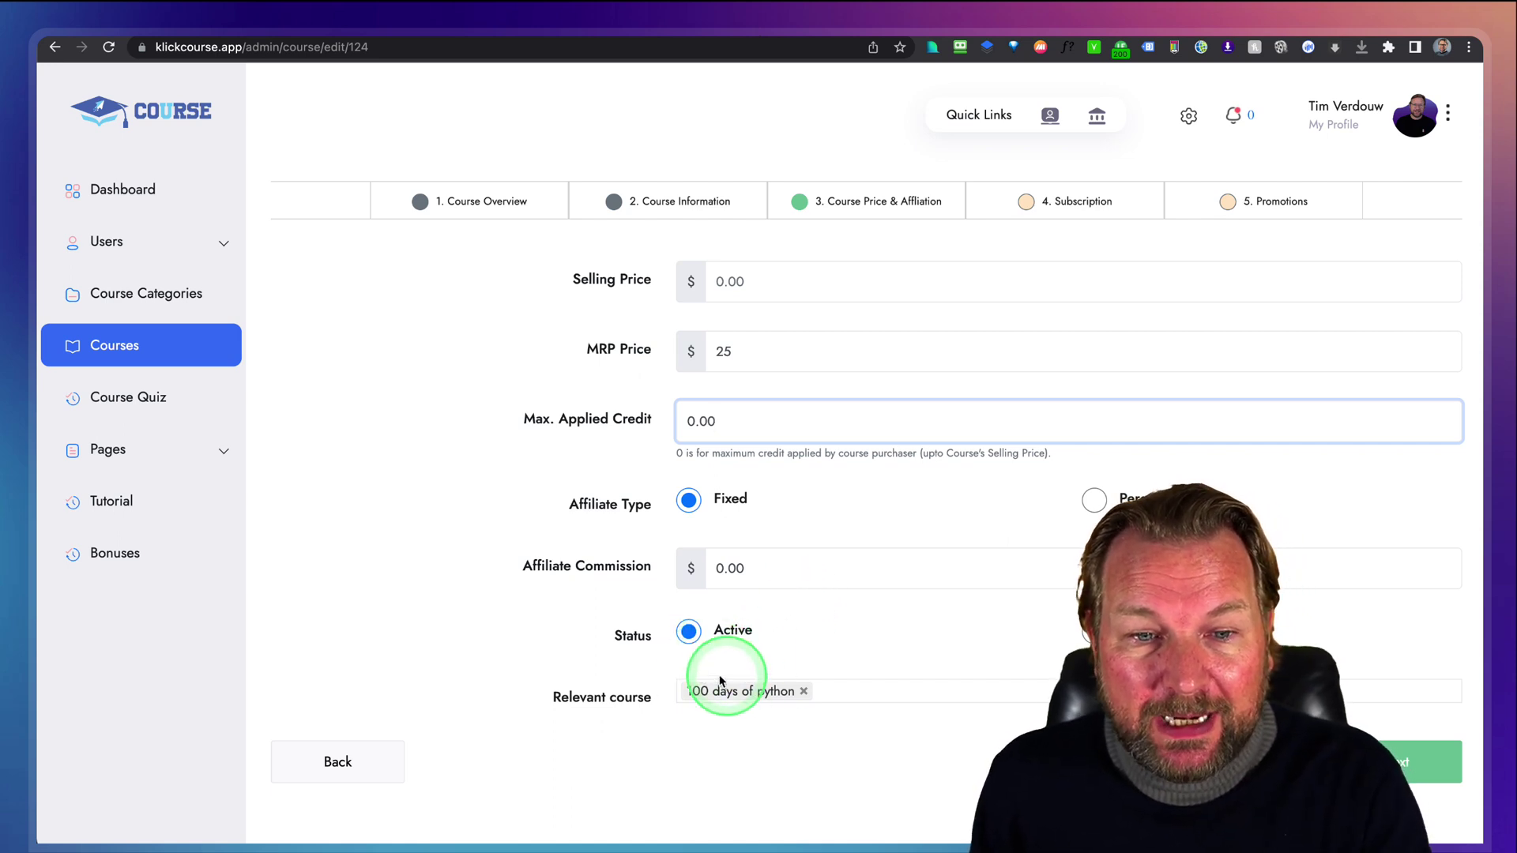
pyautogui.click(873, 696)
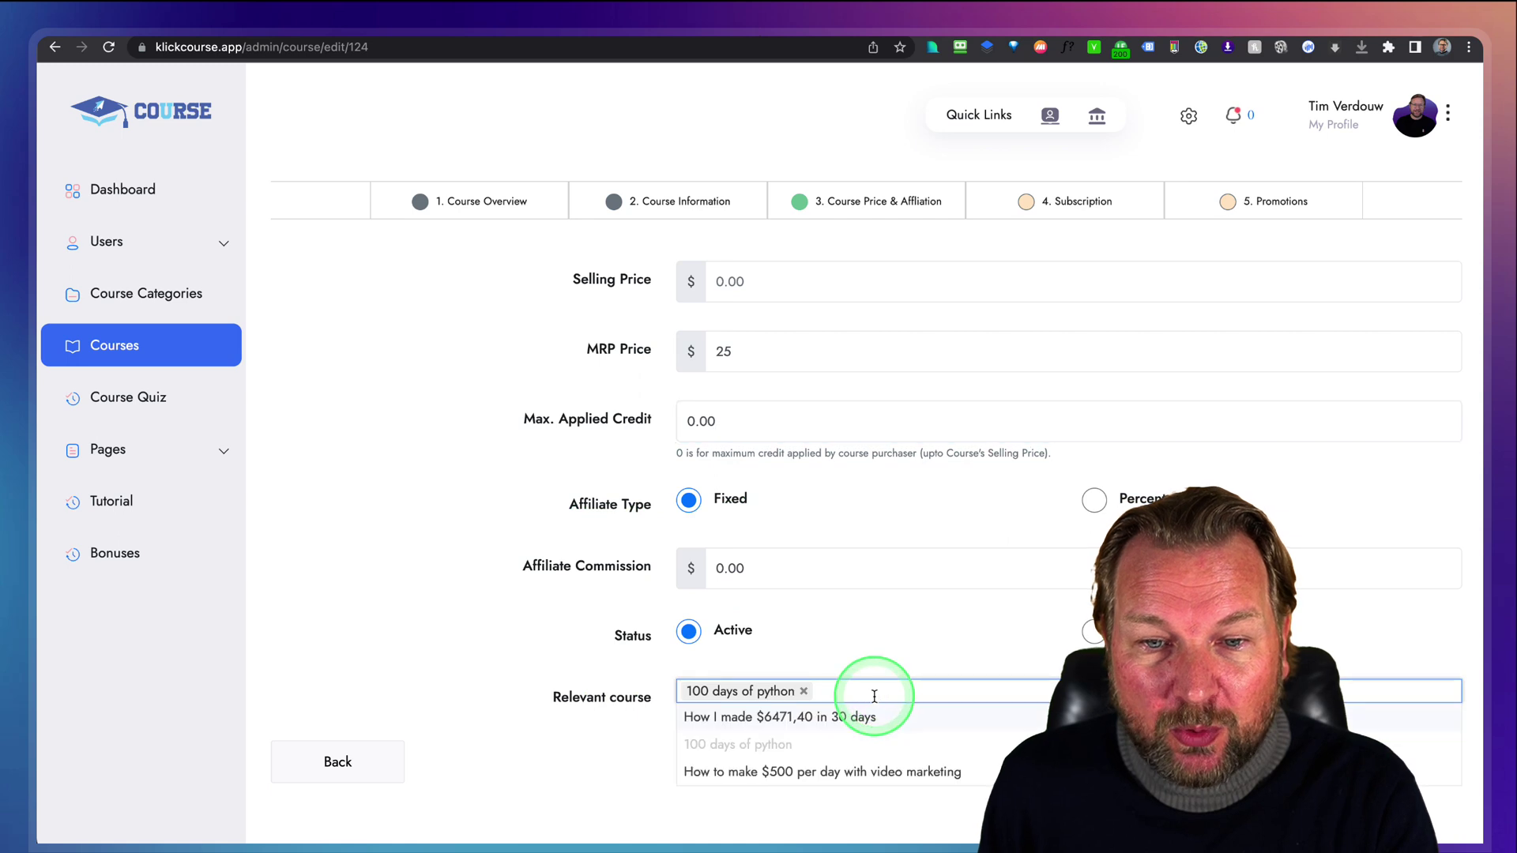
pyautogui.click(743, 773)
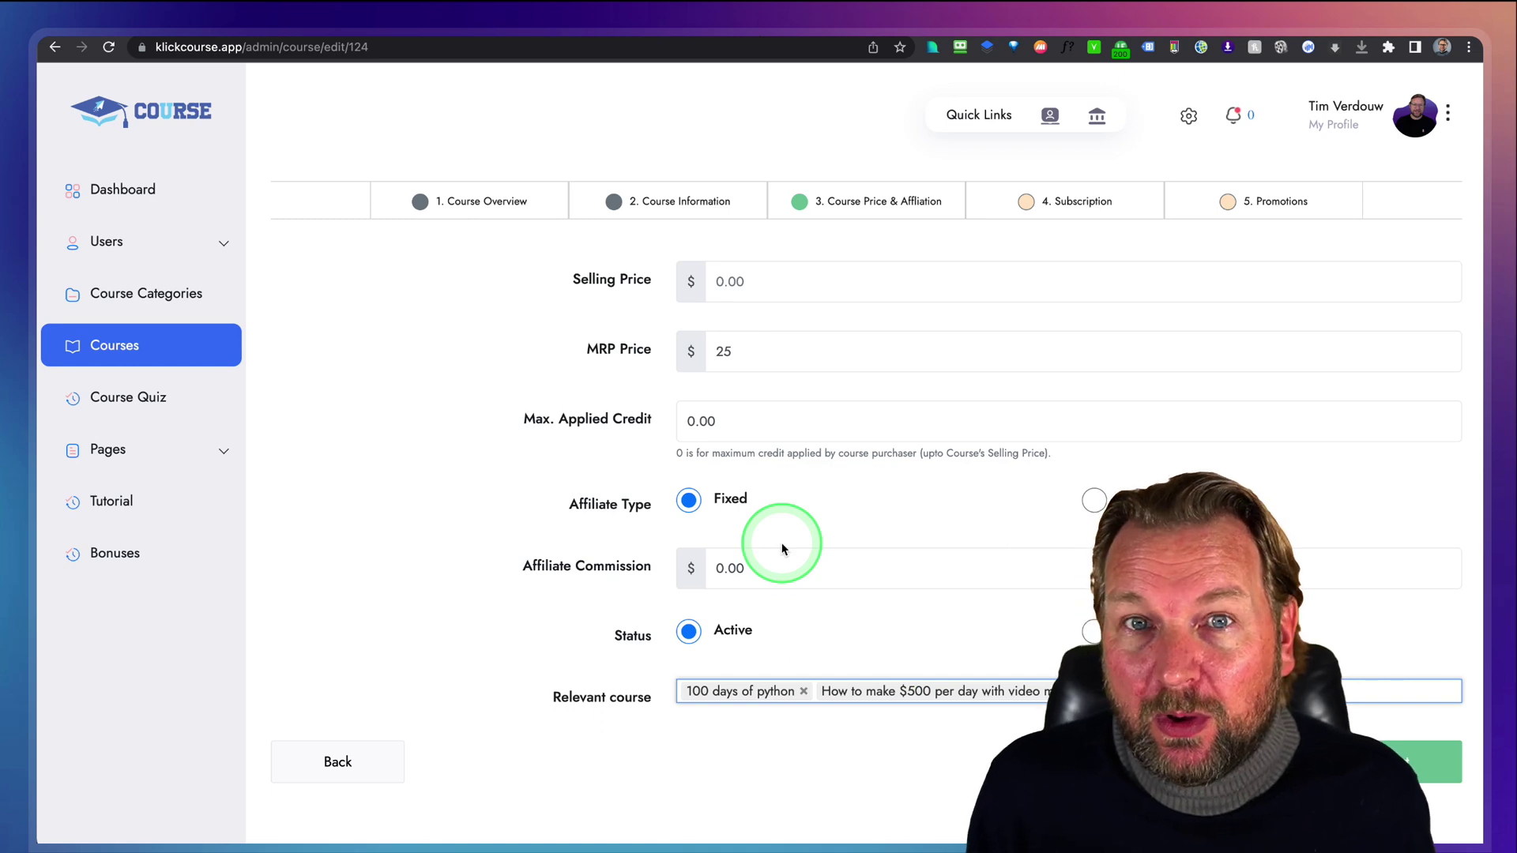
pyautogui.click(958, 43)
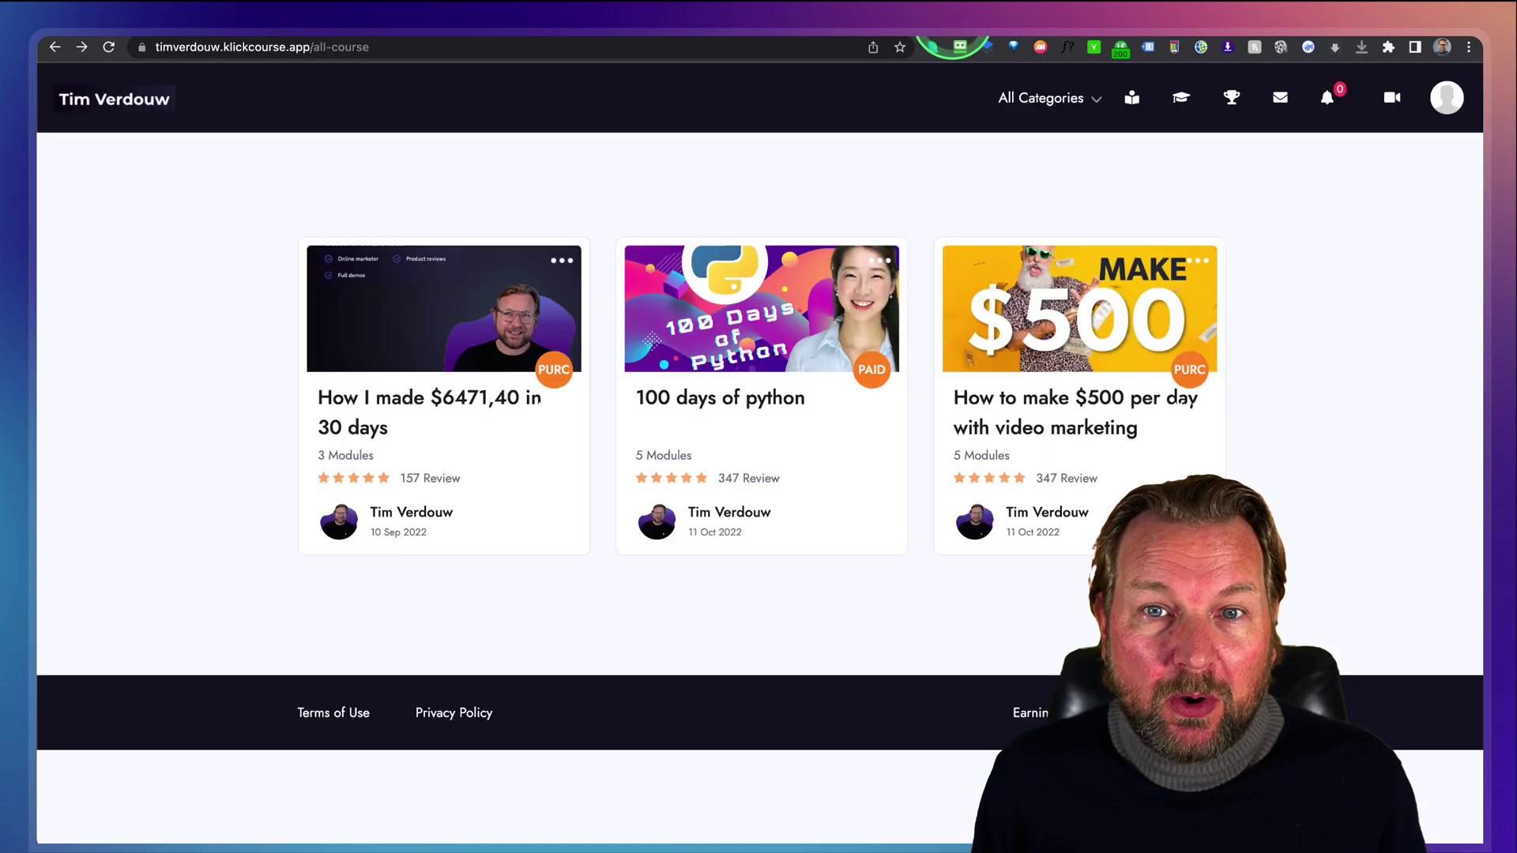
# Step: Browse the $500 video marketing course's public page, then return to the admin edit tab
pyautogui.click(1100, 444)
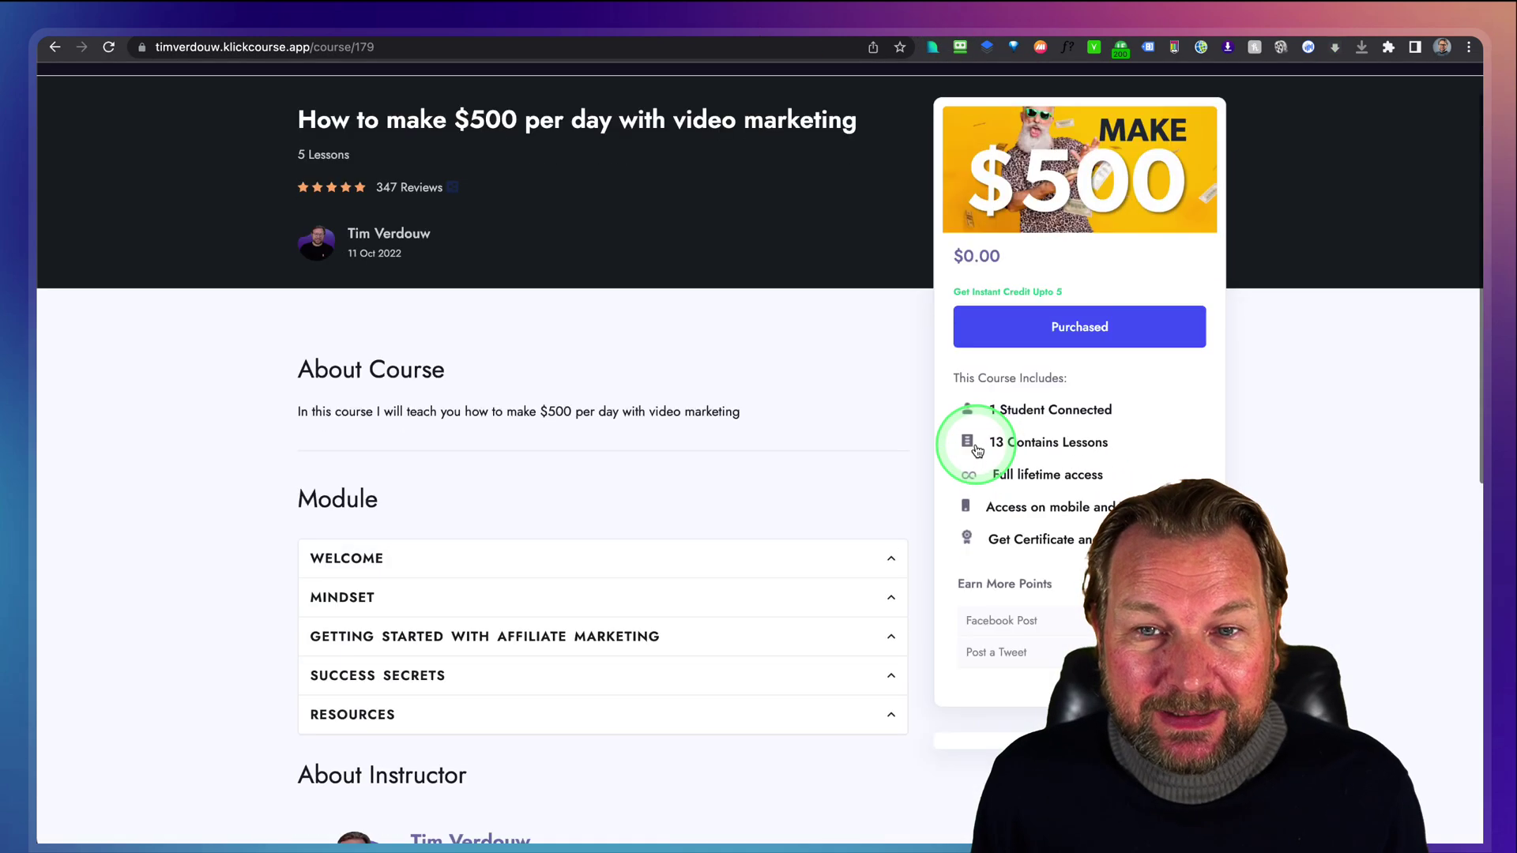
pyautogui.scroll(-10, 823, 440)
pyautogui.scroll(10, 441, 396)
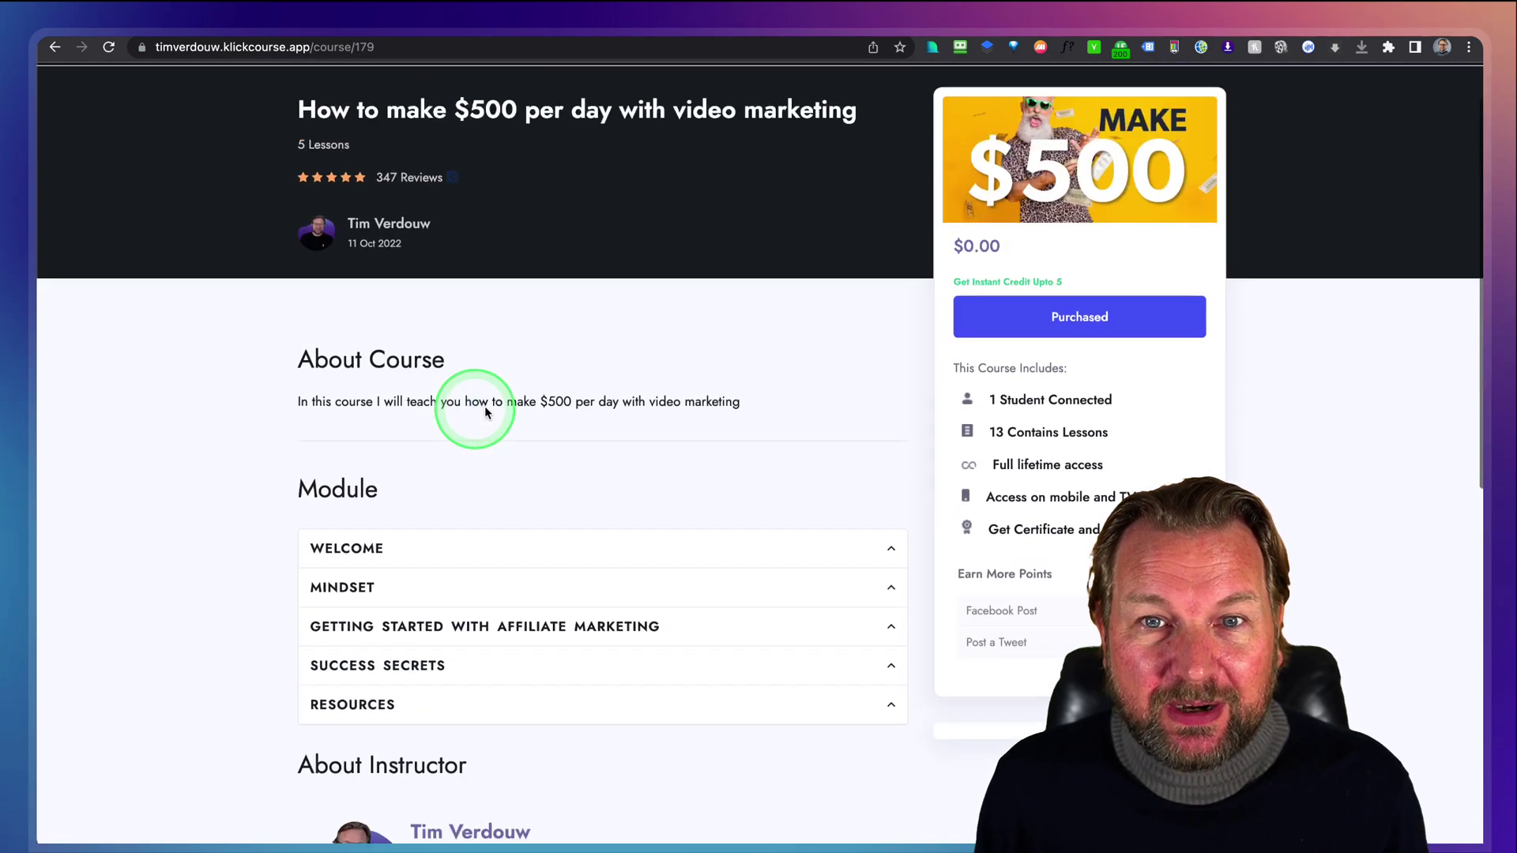
pyautogui.scroll(2, 485, 411)
pyautogui.click(737, 56)
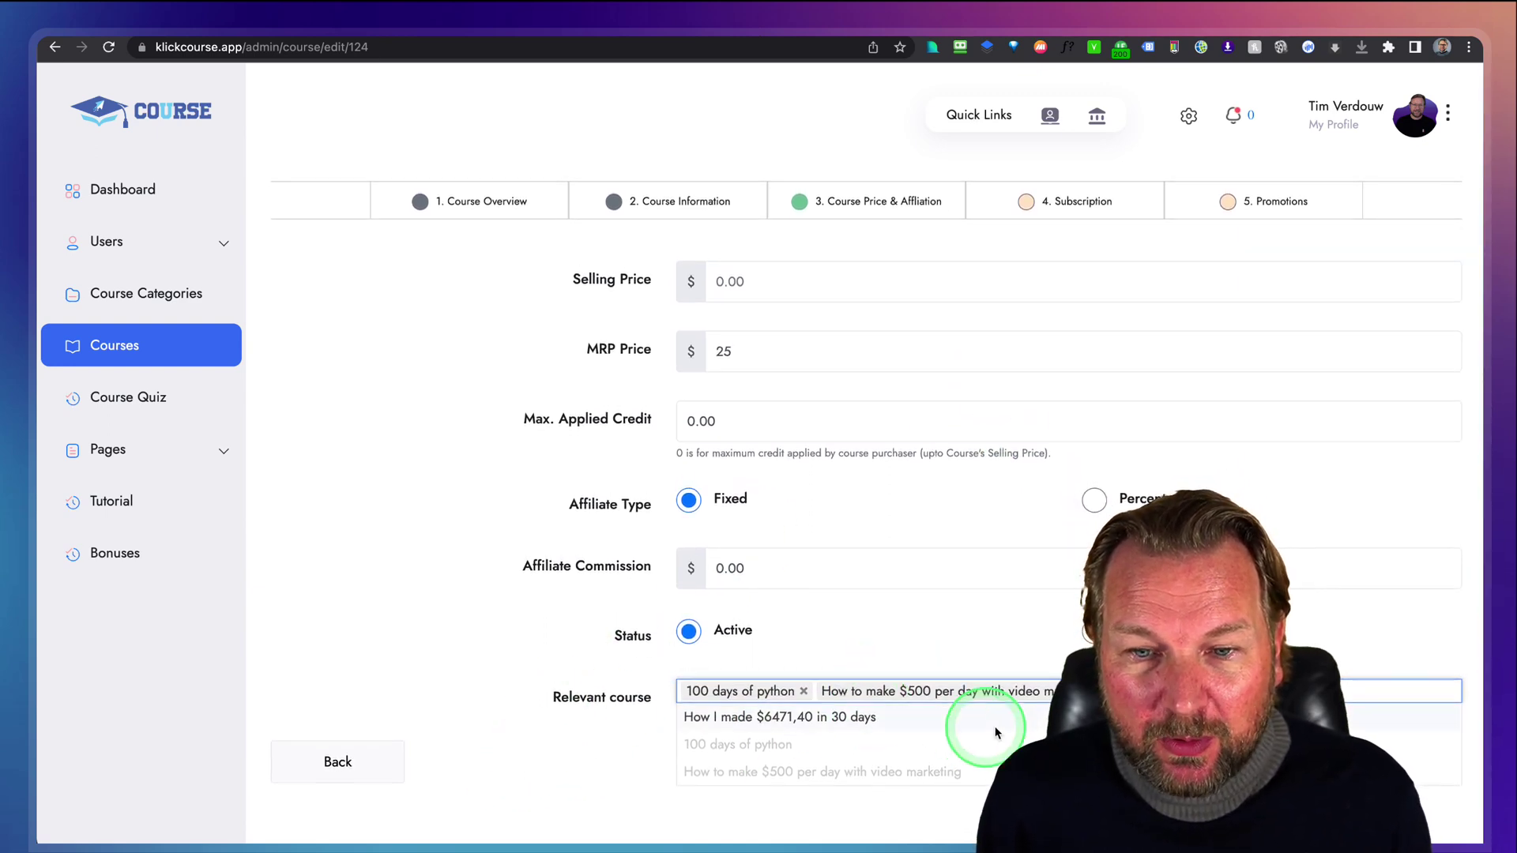
# Step: Enter 27 in the flagged Selling Price field and advance to the Subscription step
pyautogui.click(648, 746)
pyautogui.click(1410, 762)
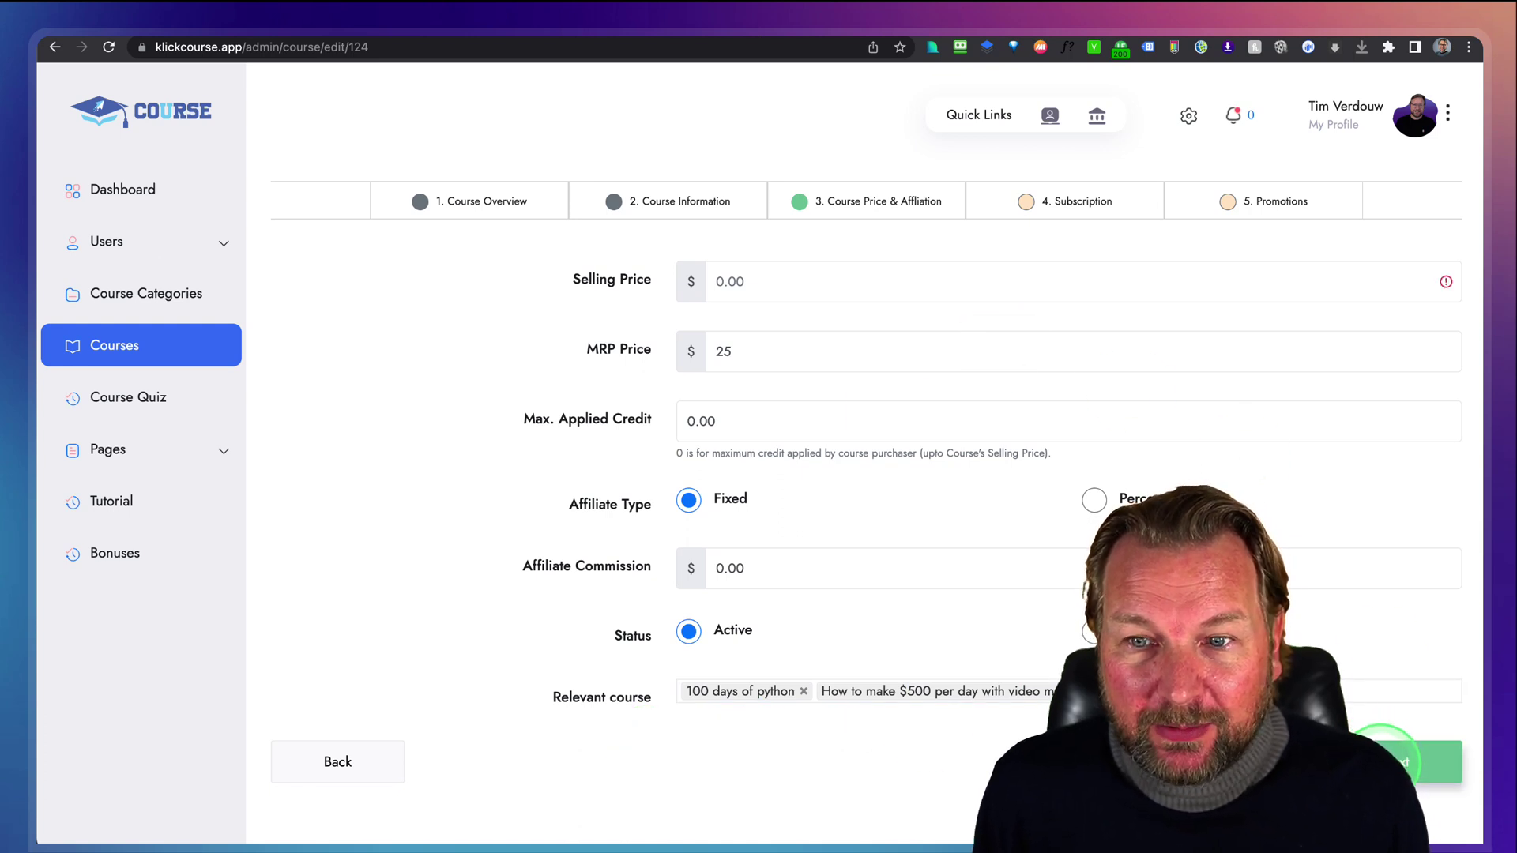
pyautogui.click(773, 291)
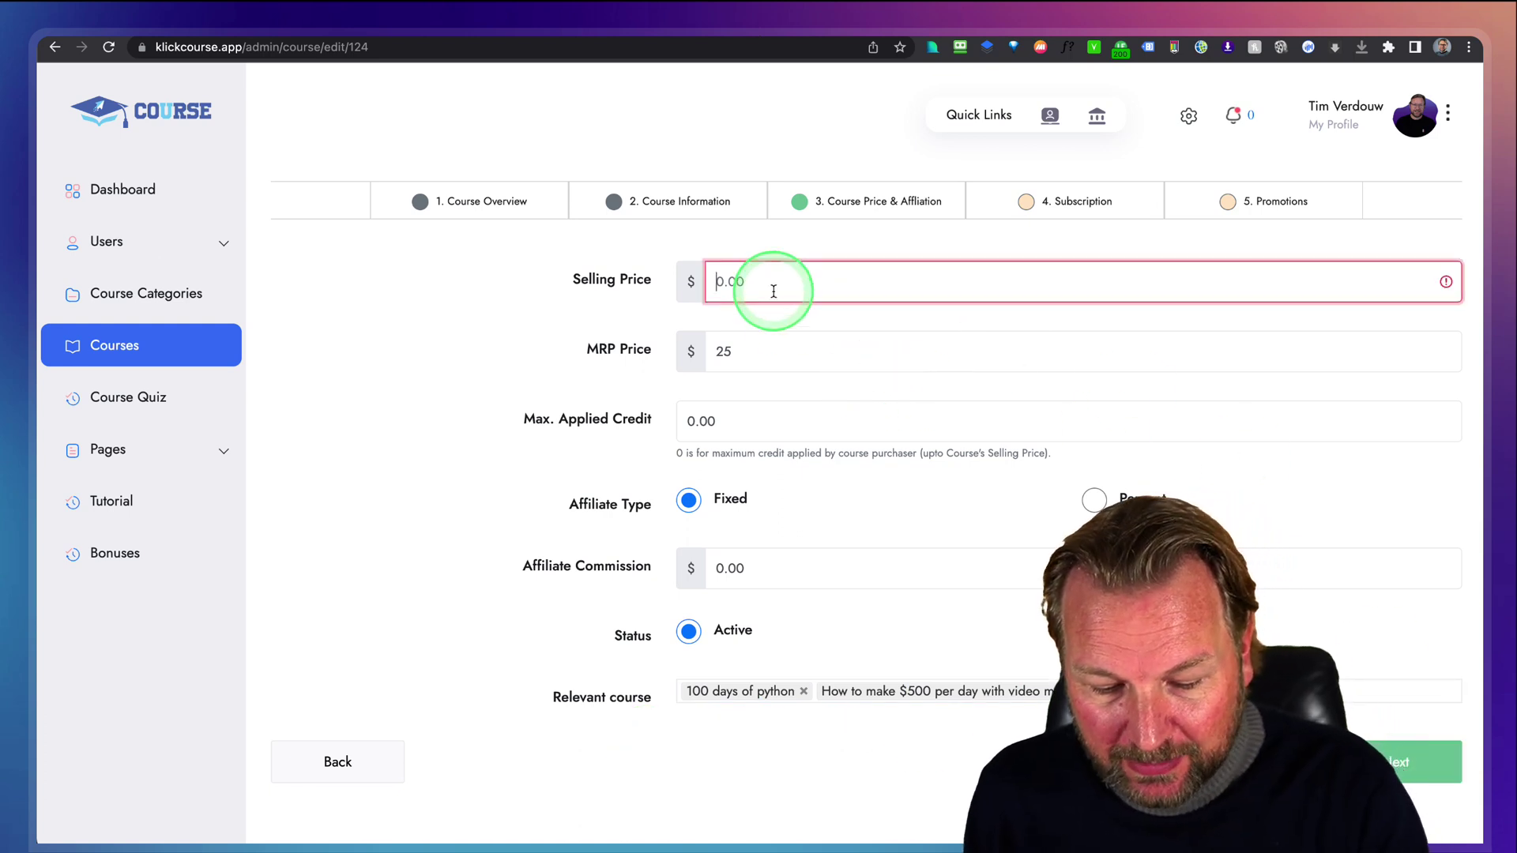
pyautogui.write('27')
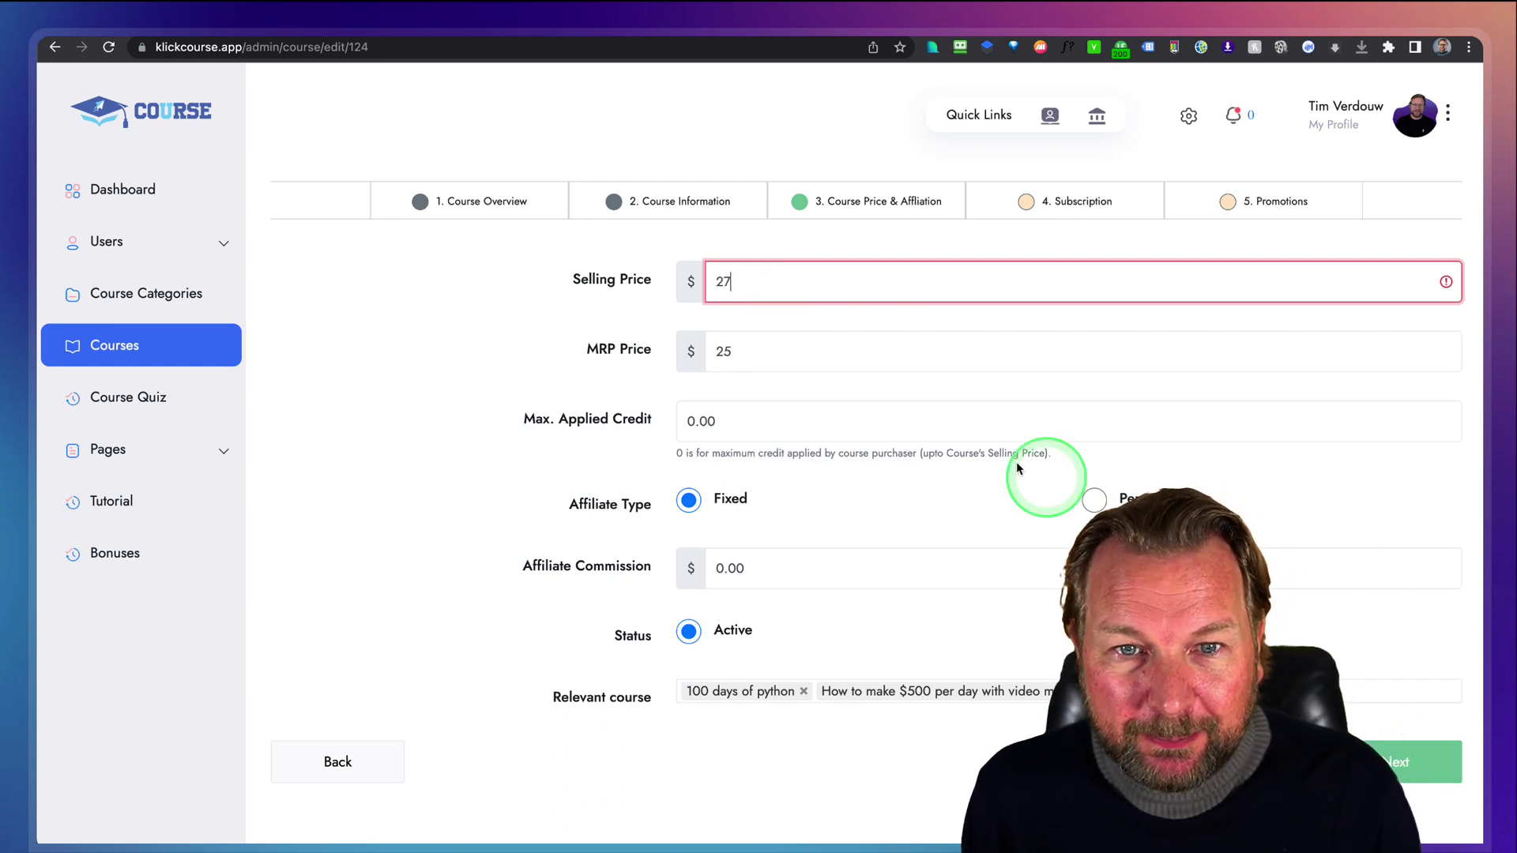
pyautogui.click(1388, 761)
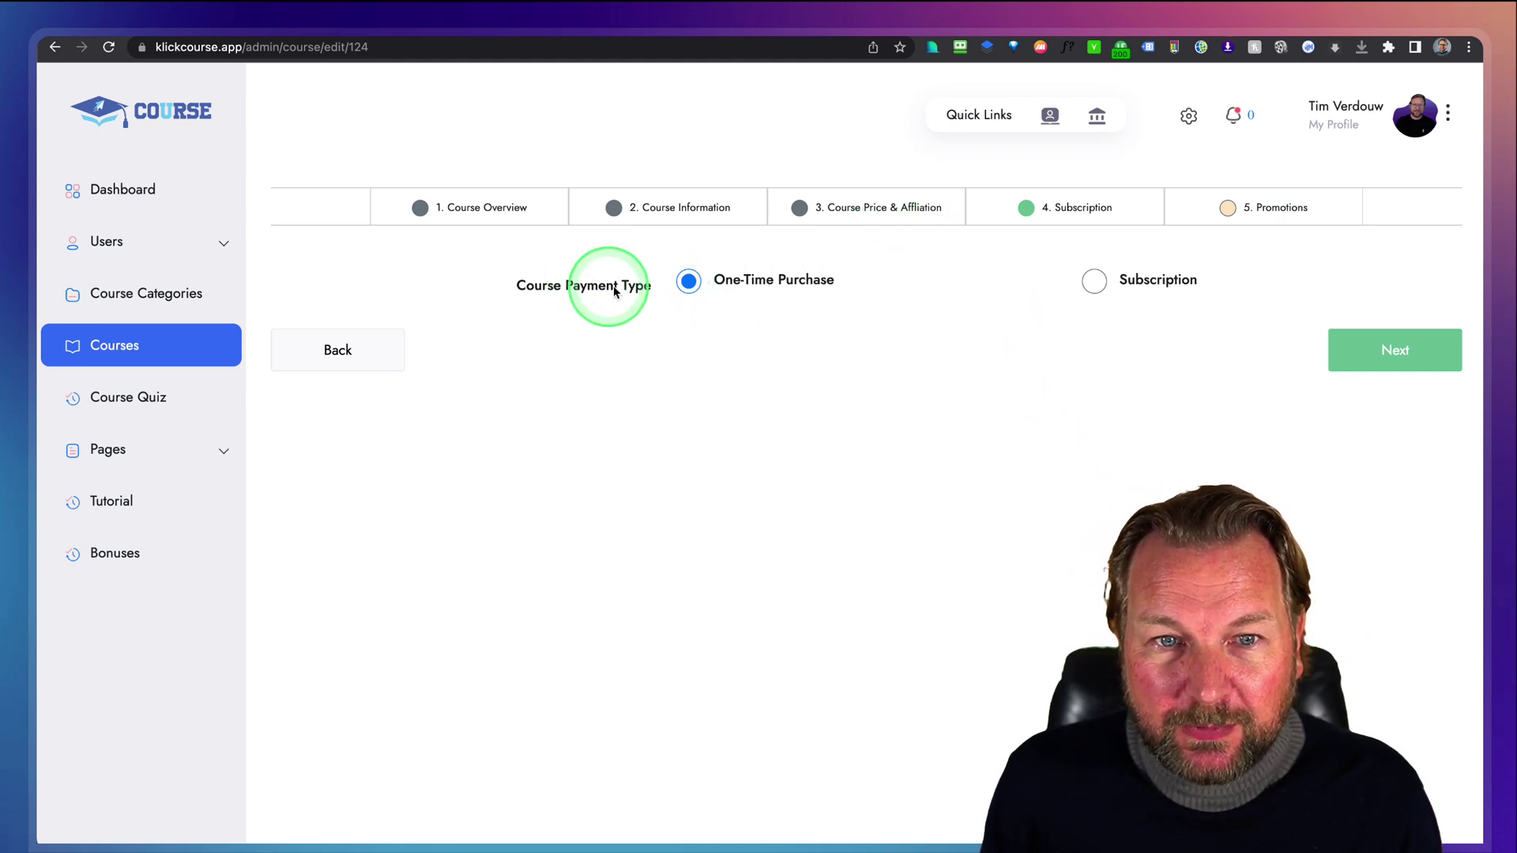
# Step: Try Subscription and its interval options, revert to One-Time Purchase, then finish via Promotions
pyautogui.click(1095, 282)
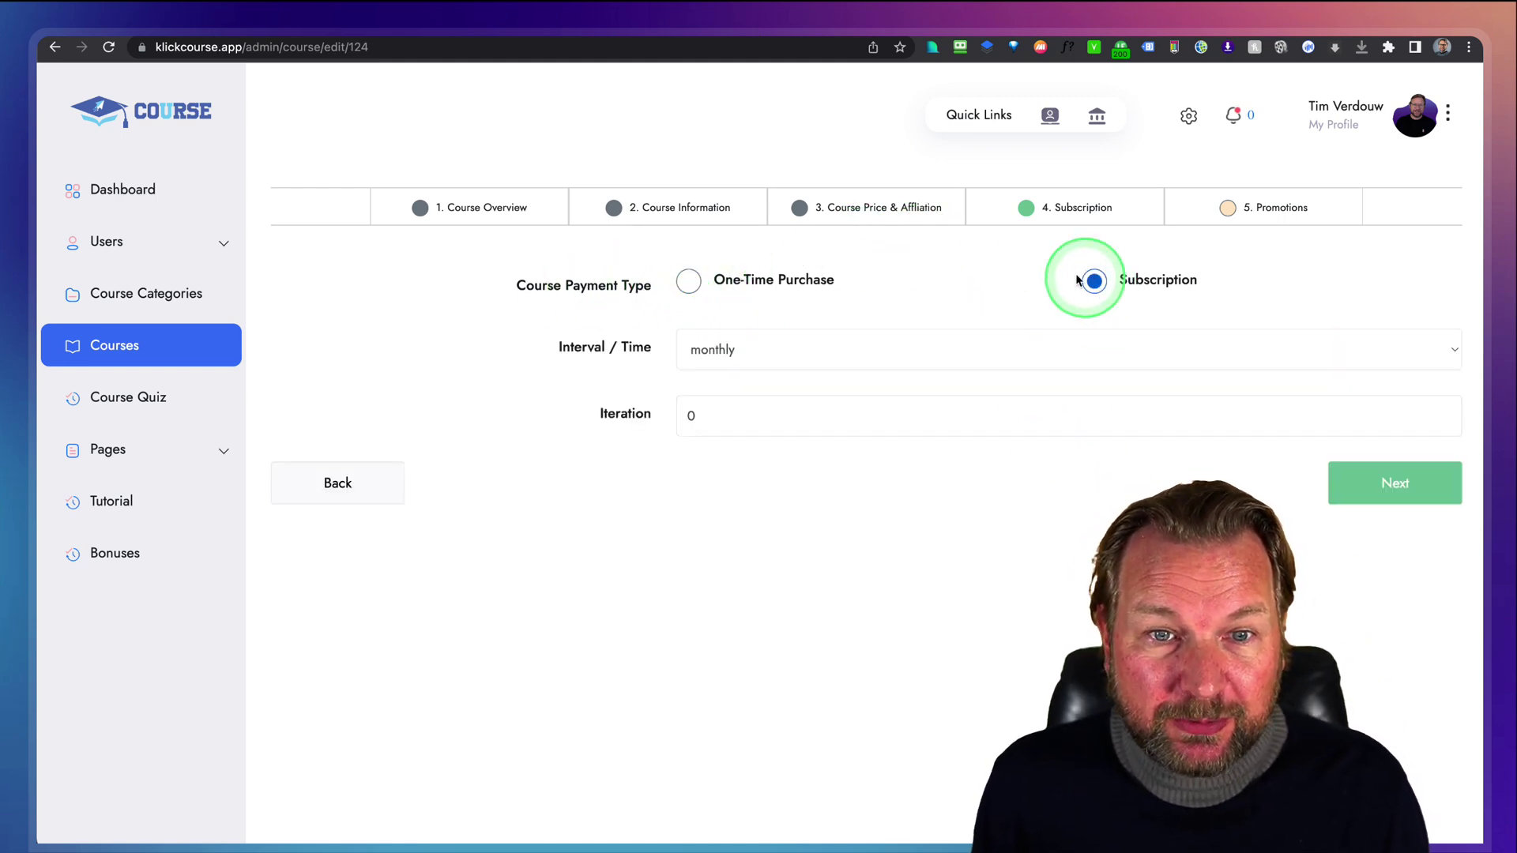
pyautogui.click(767, 353)
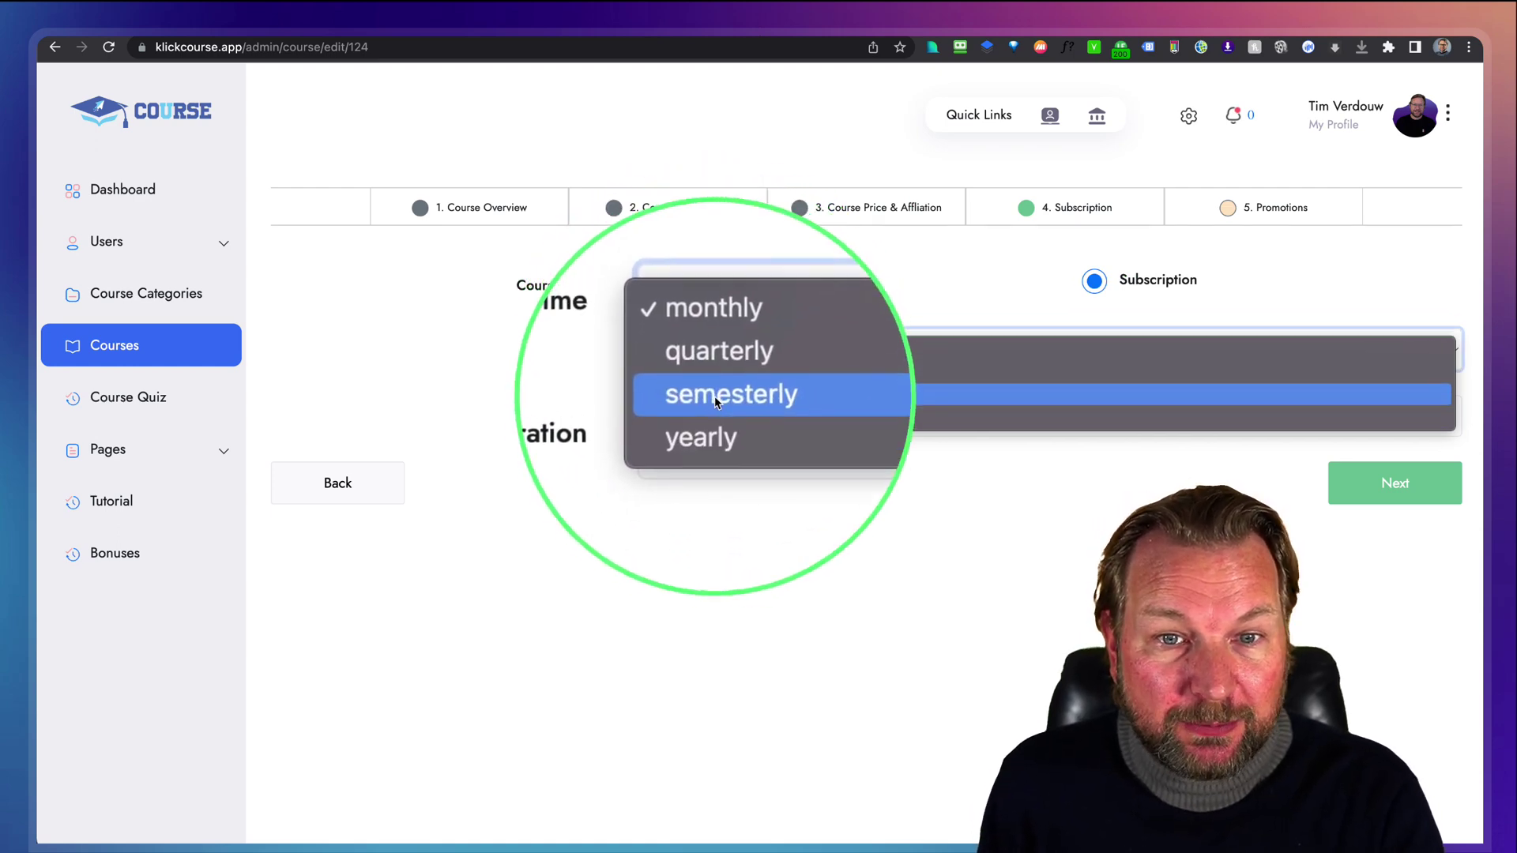
pyautogui.click(477, 348)
pyautogui.click(688, 283)
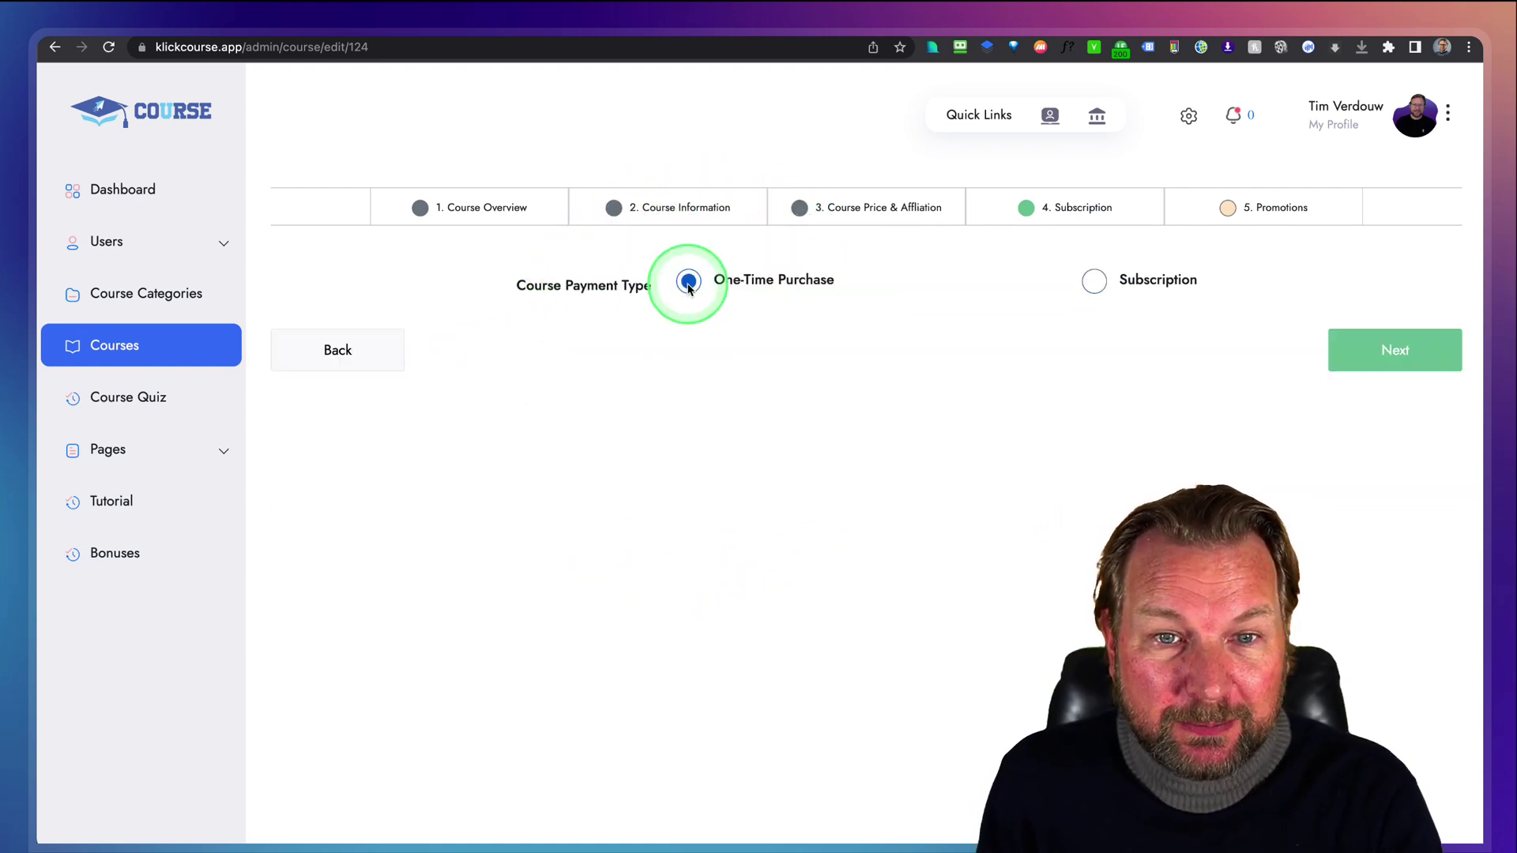
pyautogui.click(1374, 353)
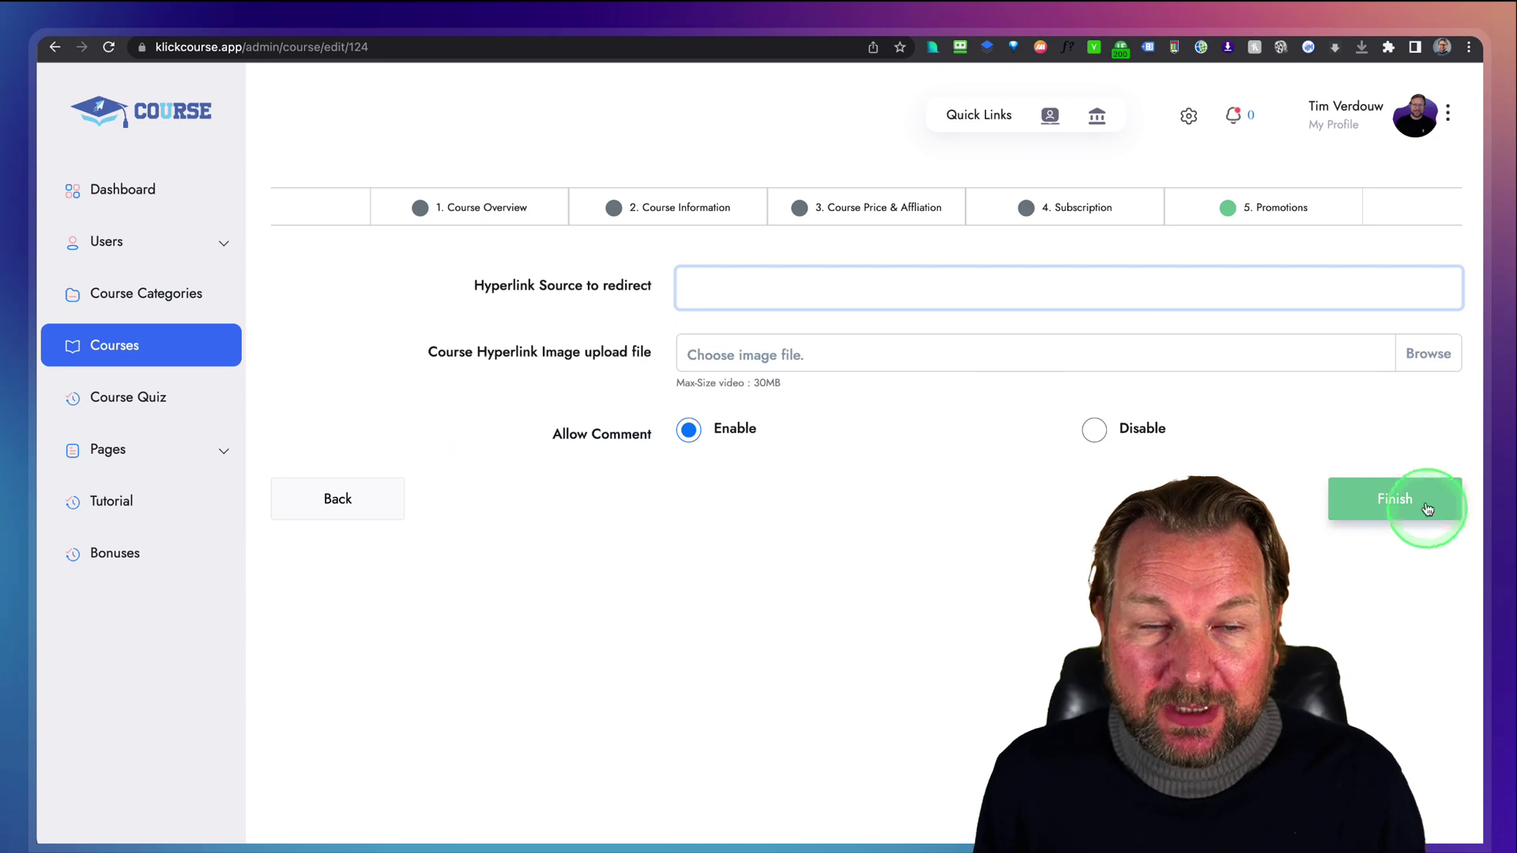
pyautogui.click(117, 352)
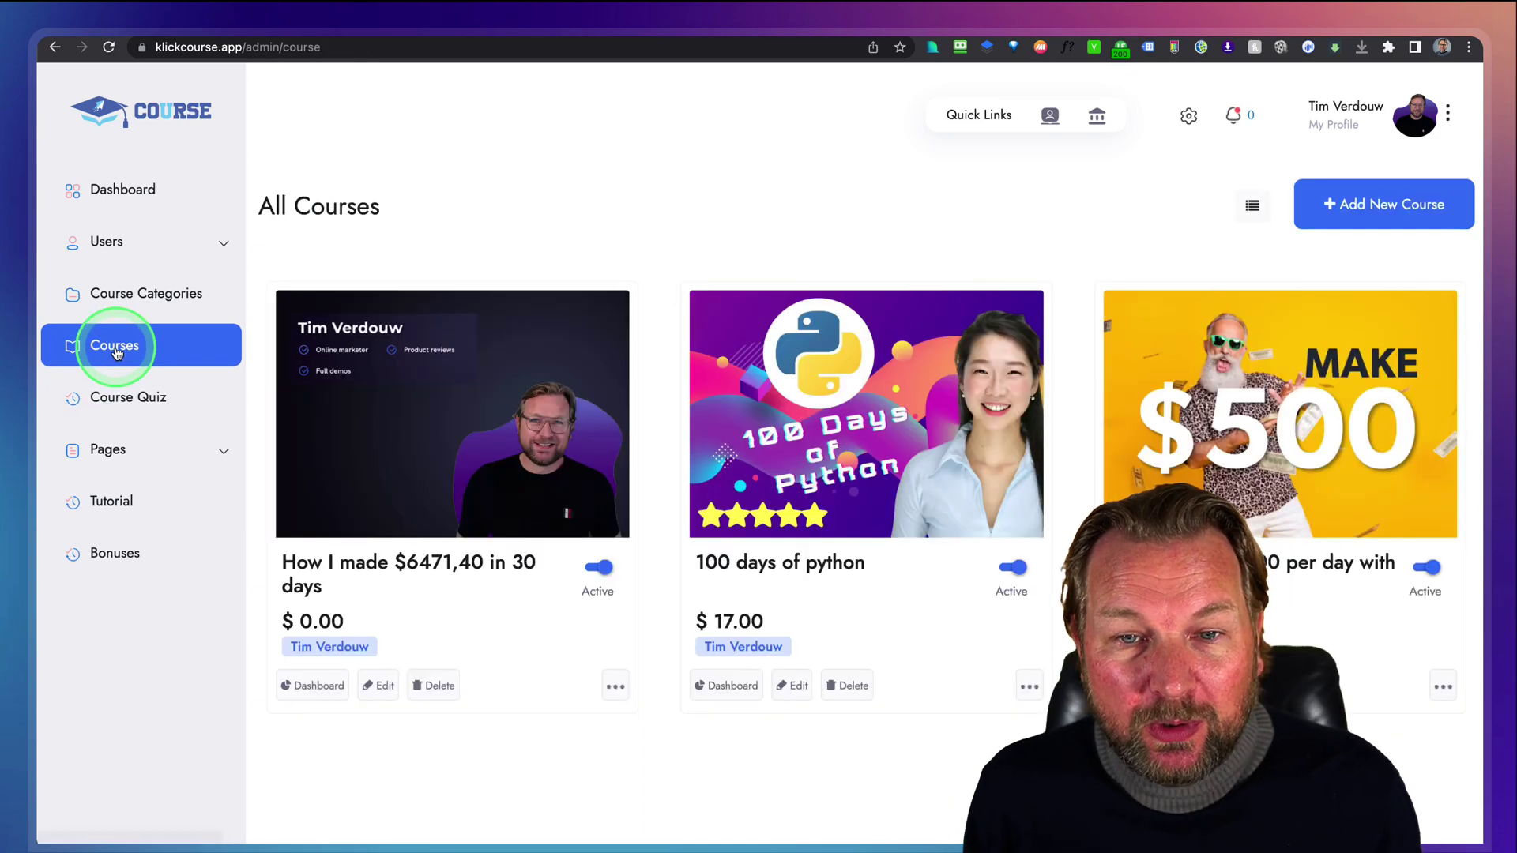
pyautogui.click(781, 394)
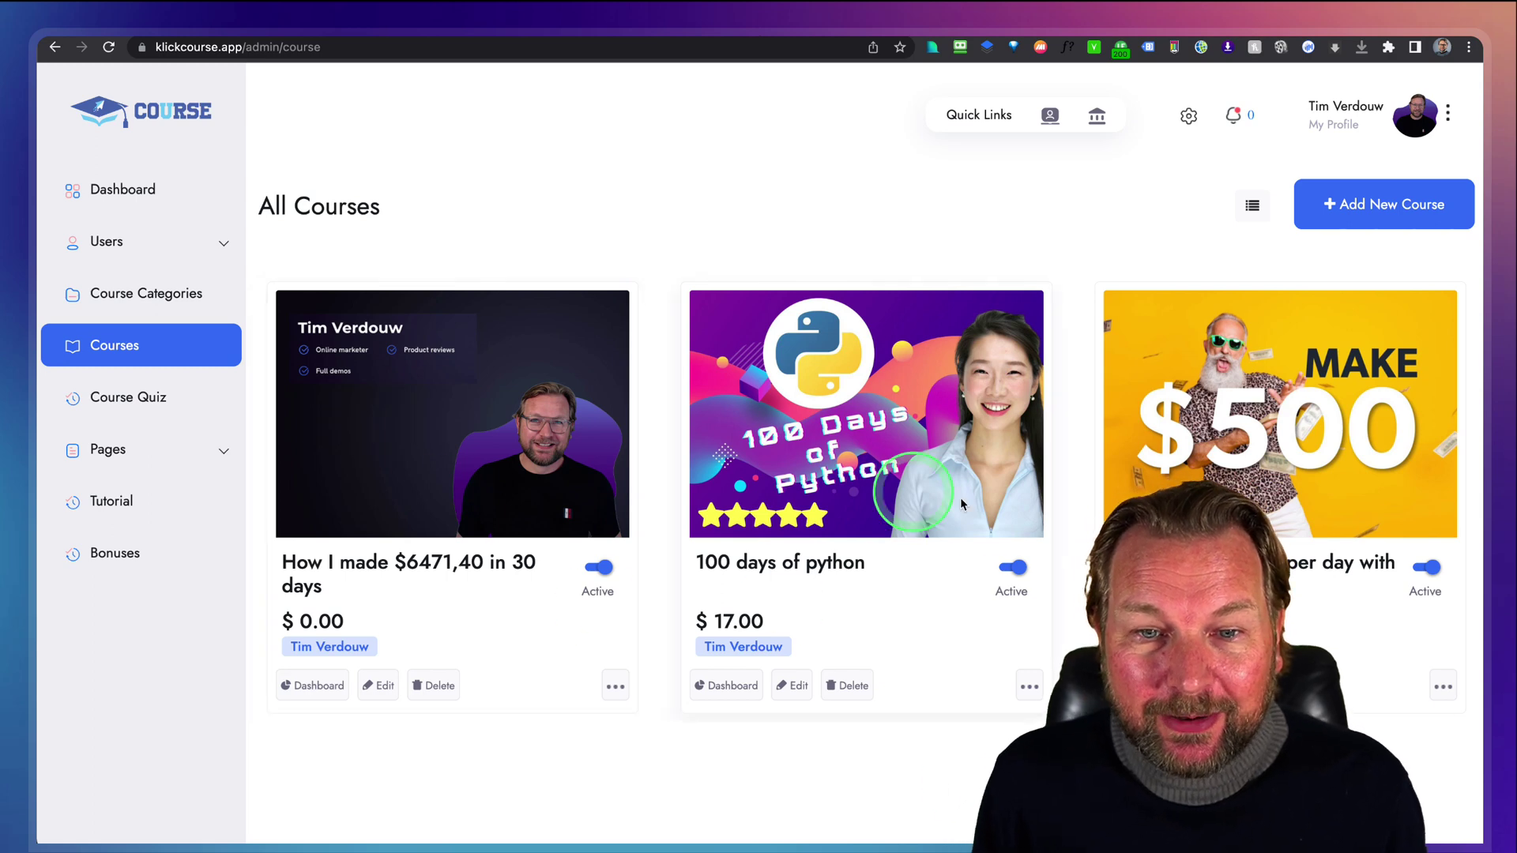
pyautogui.click(1028, 689)
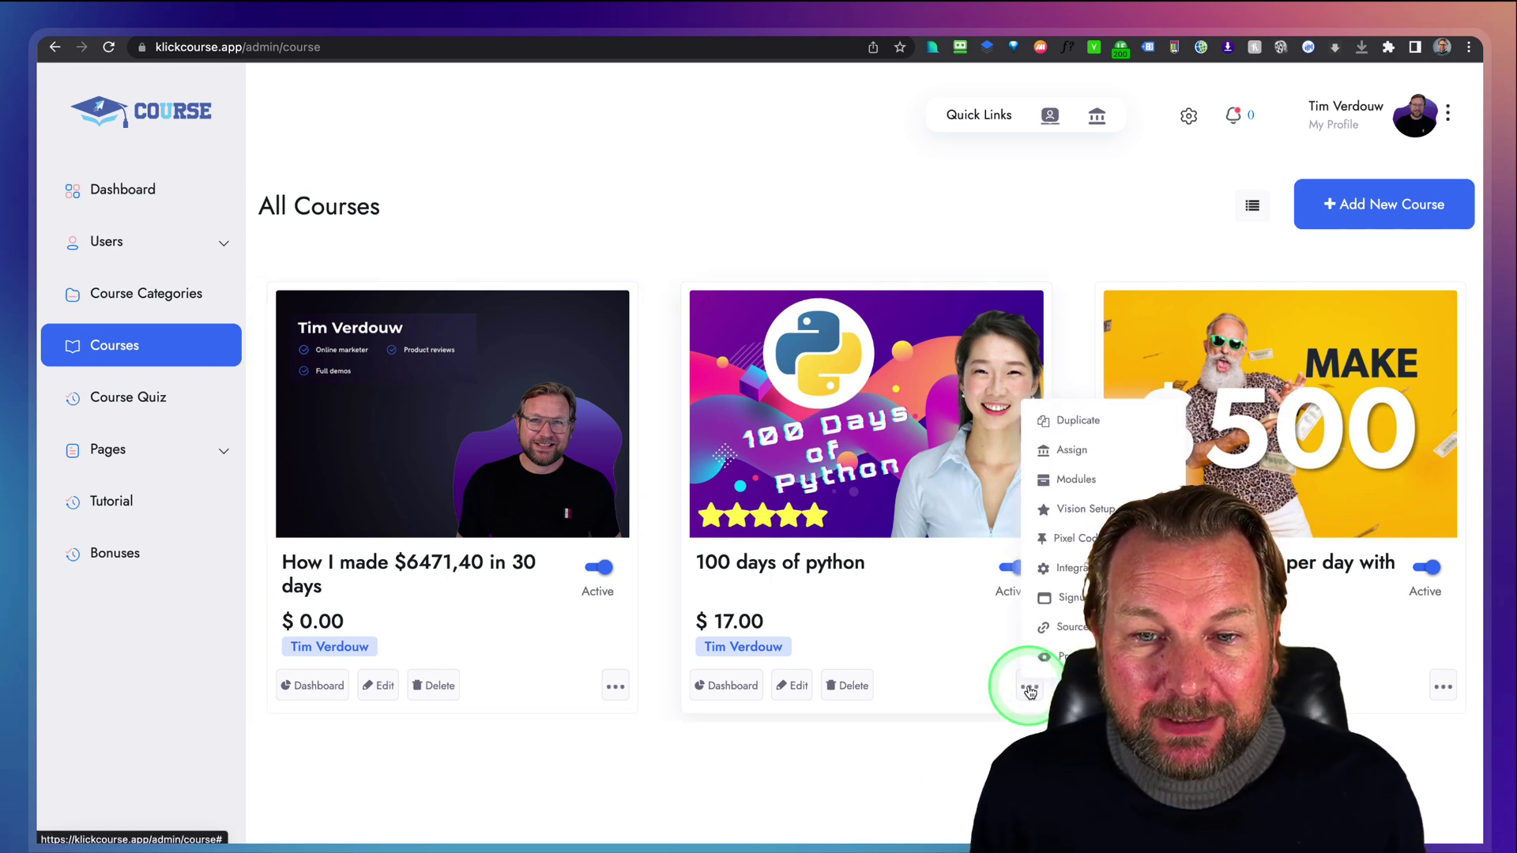
pyautogui.click(1072, 454)
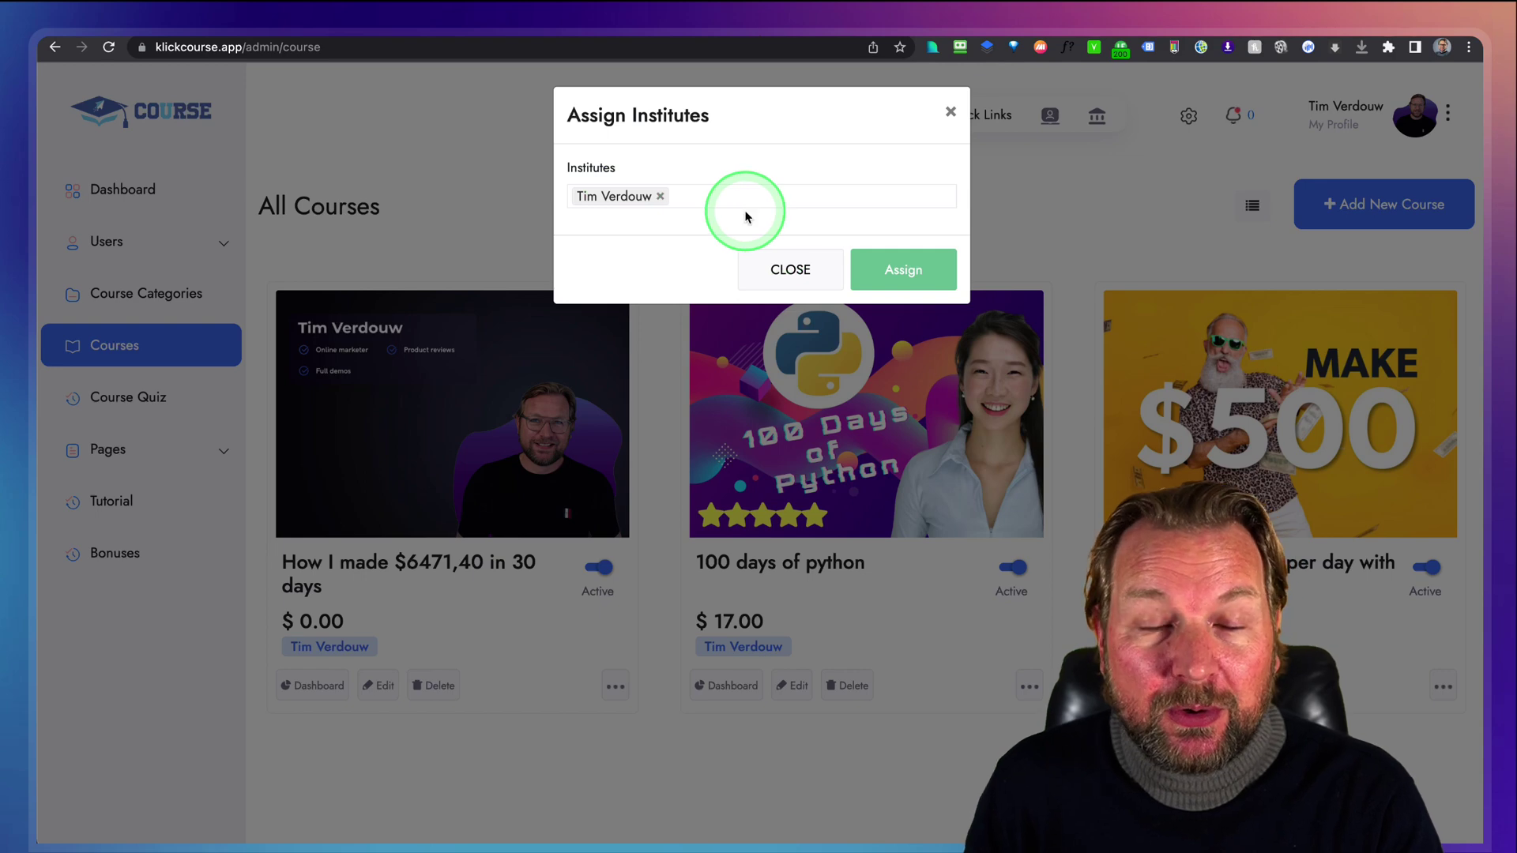
pyautogui.click(788, 278)
pyautogui.click(1010, 636)
pyautogui.click(1028, 684)
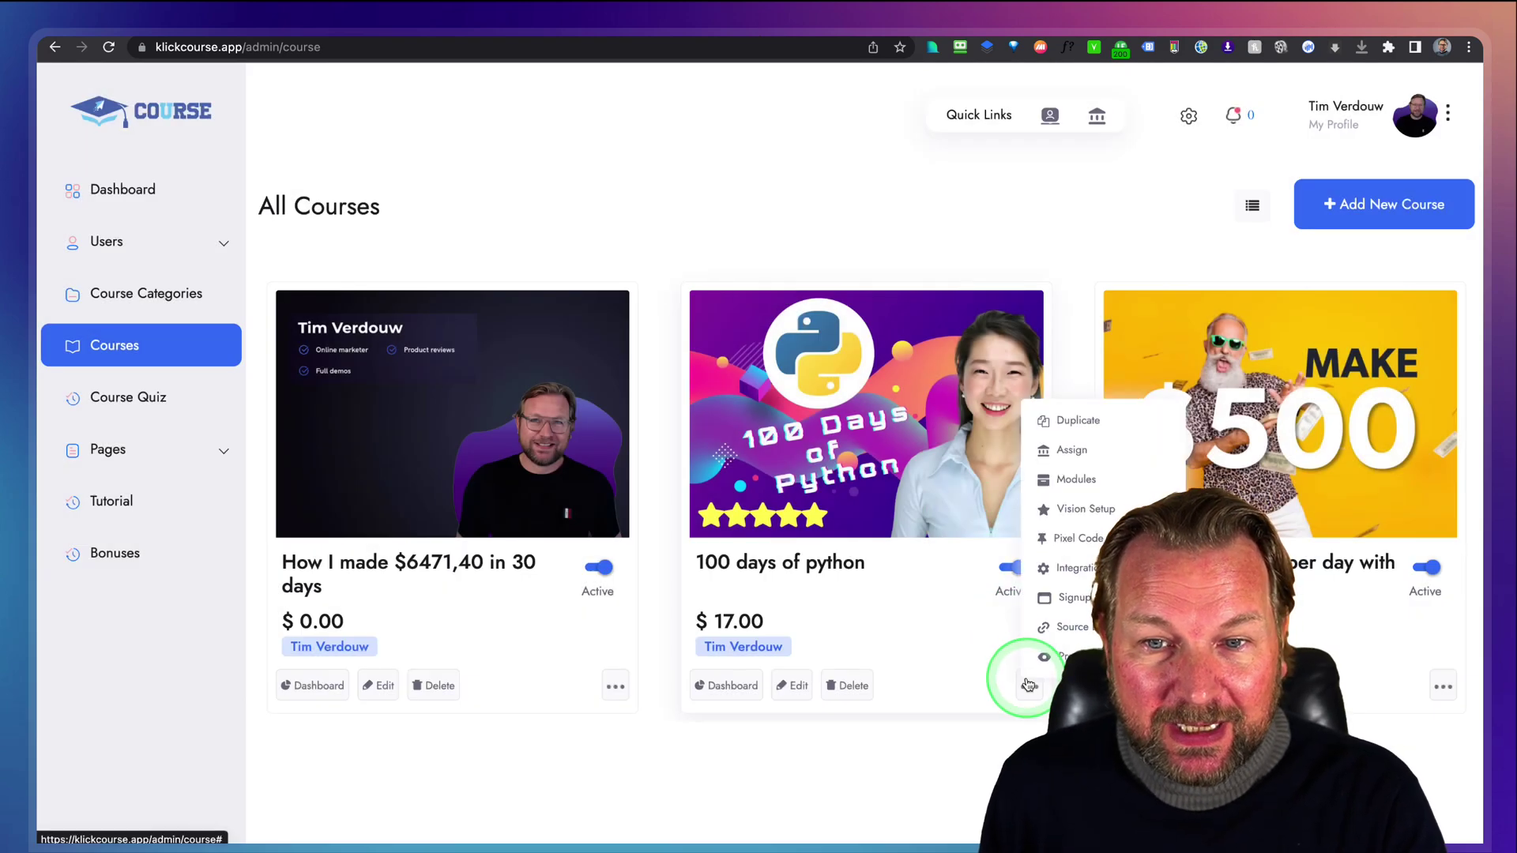
# Step: Open the 100 days of python modules page and scroll through its modules from Welcome to Resources
pyautogui.click(1078, 483)
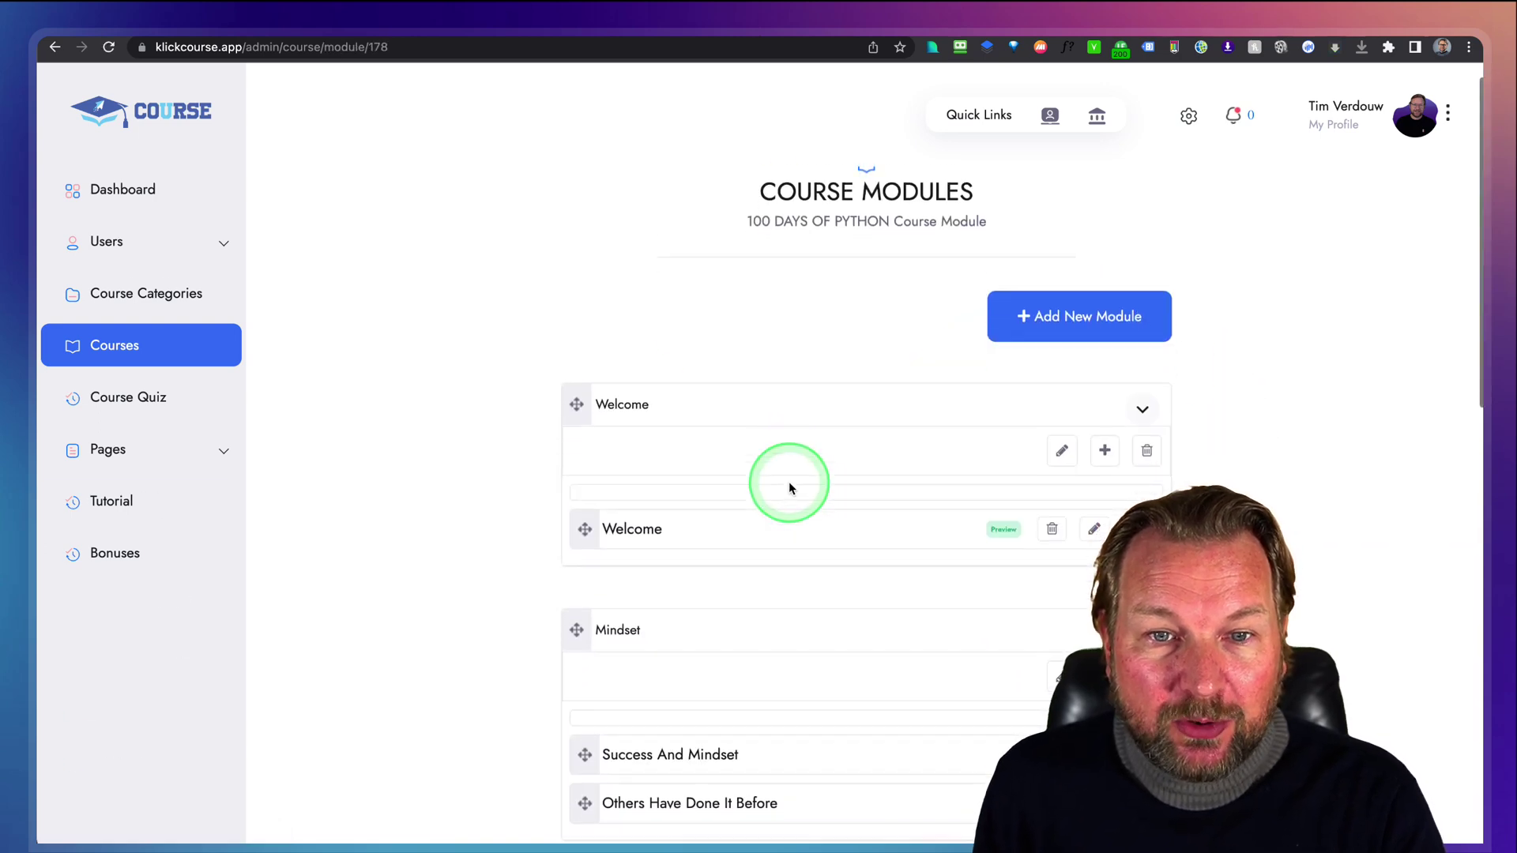
pyautogui.scroll(-2, 788, 481)
pyautogui.scroll(-2, 684, 419)
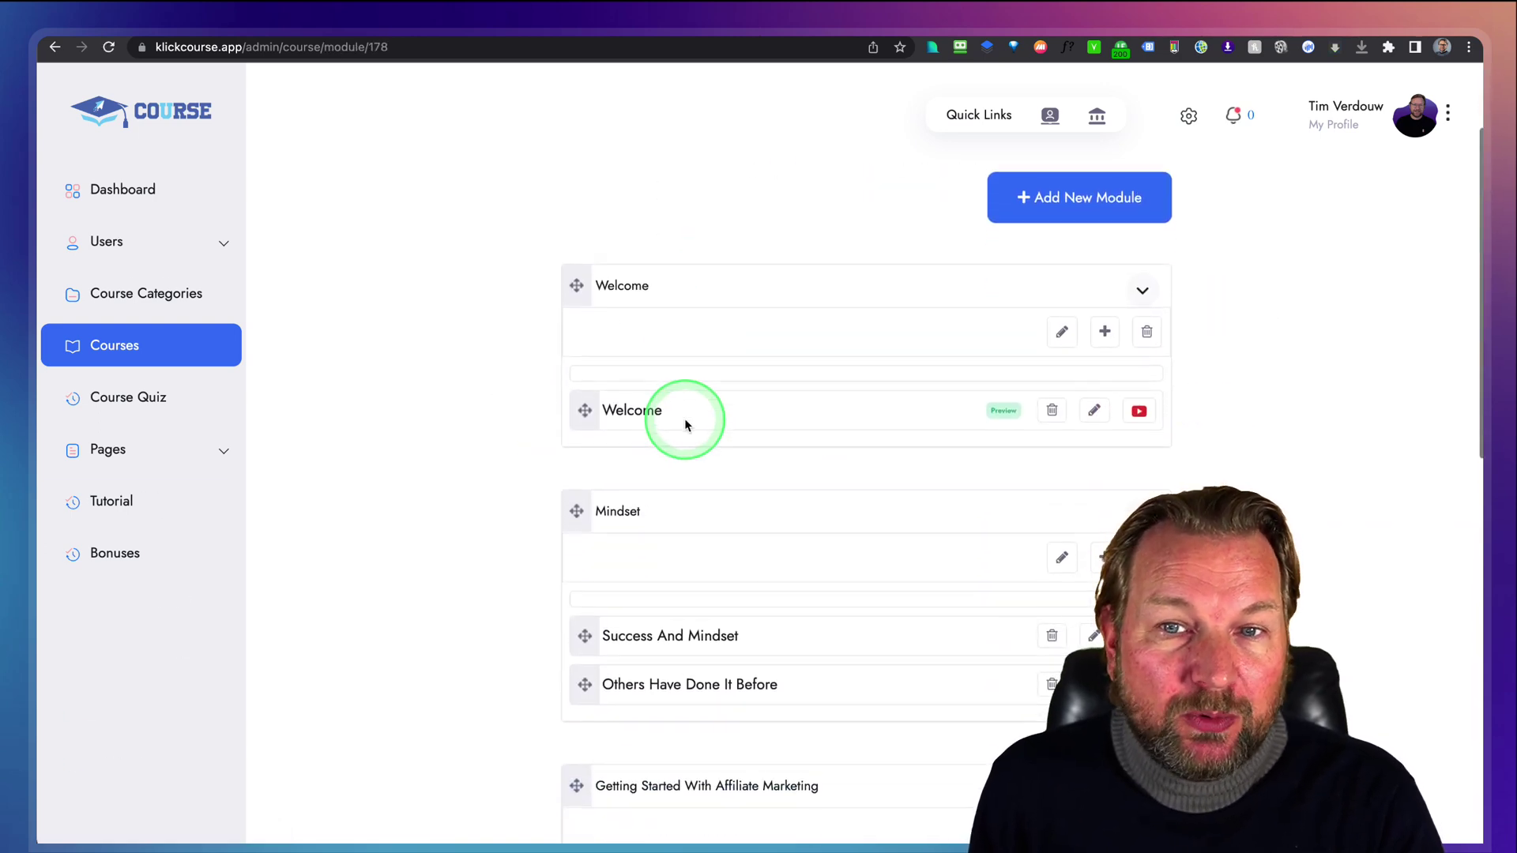
pyautogui.scroll(3, 746, 308)
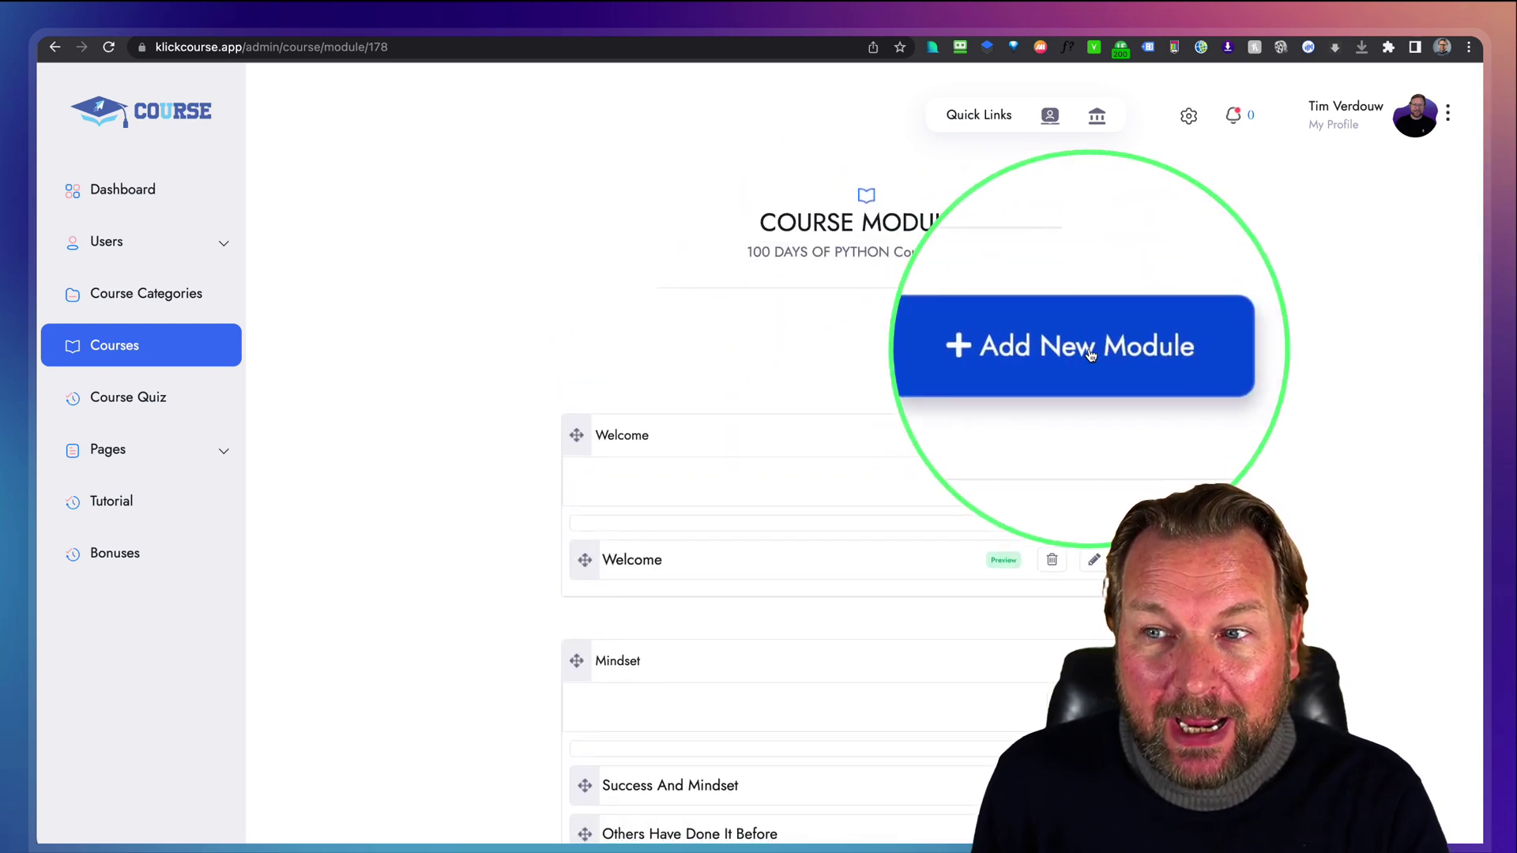
pyautogui.scroll(-2, 676, 470)
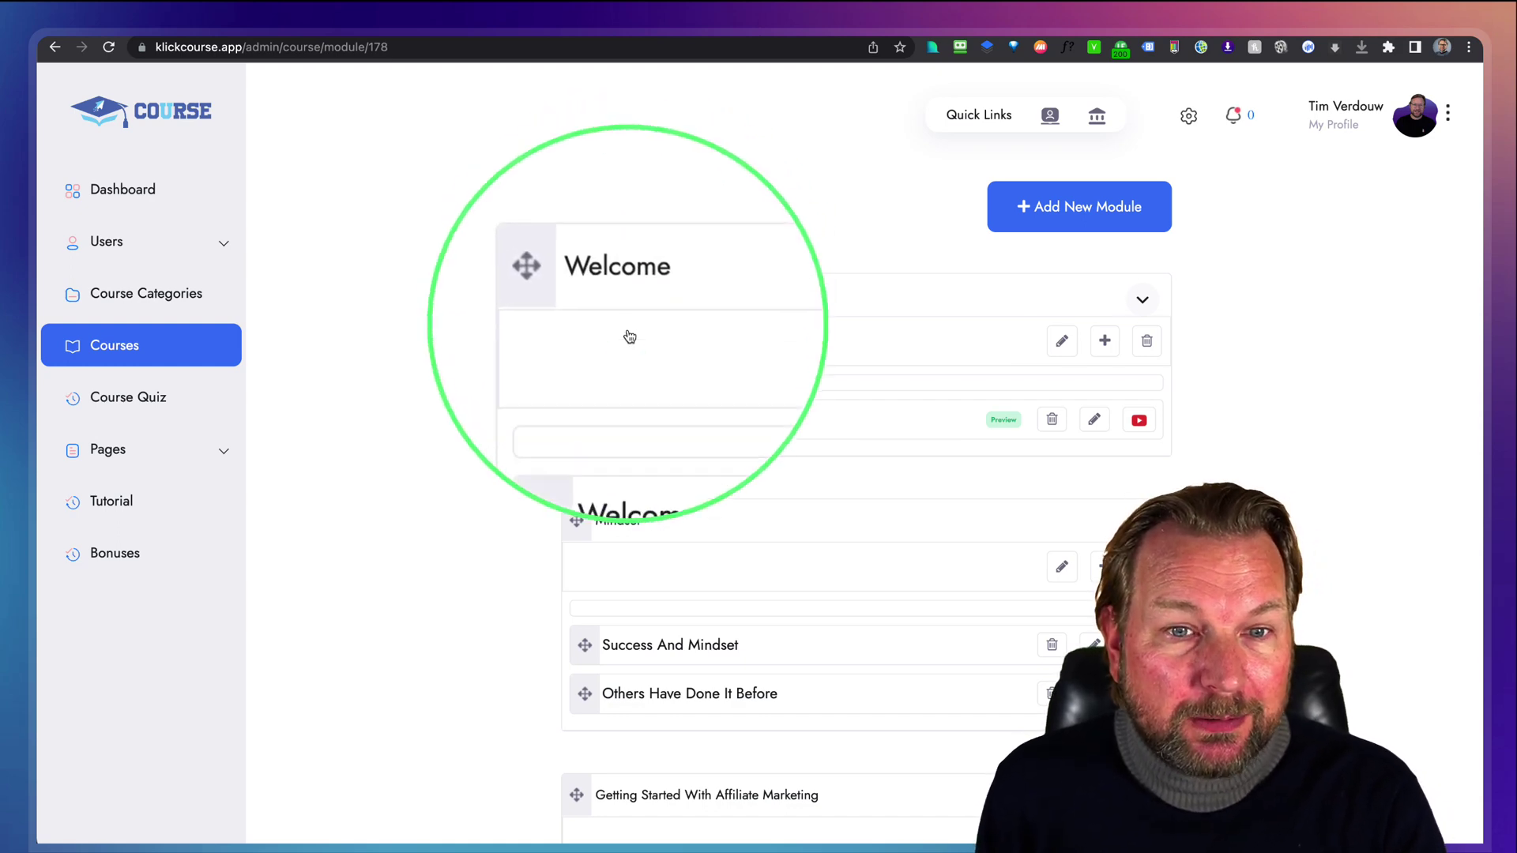
pyautogui.scroll(-5, 624, 427)
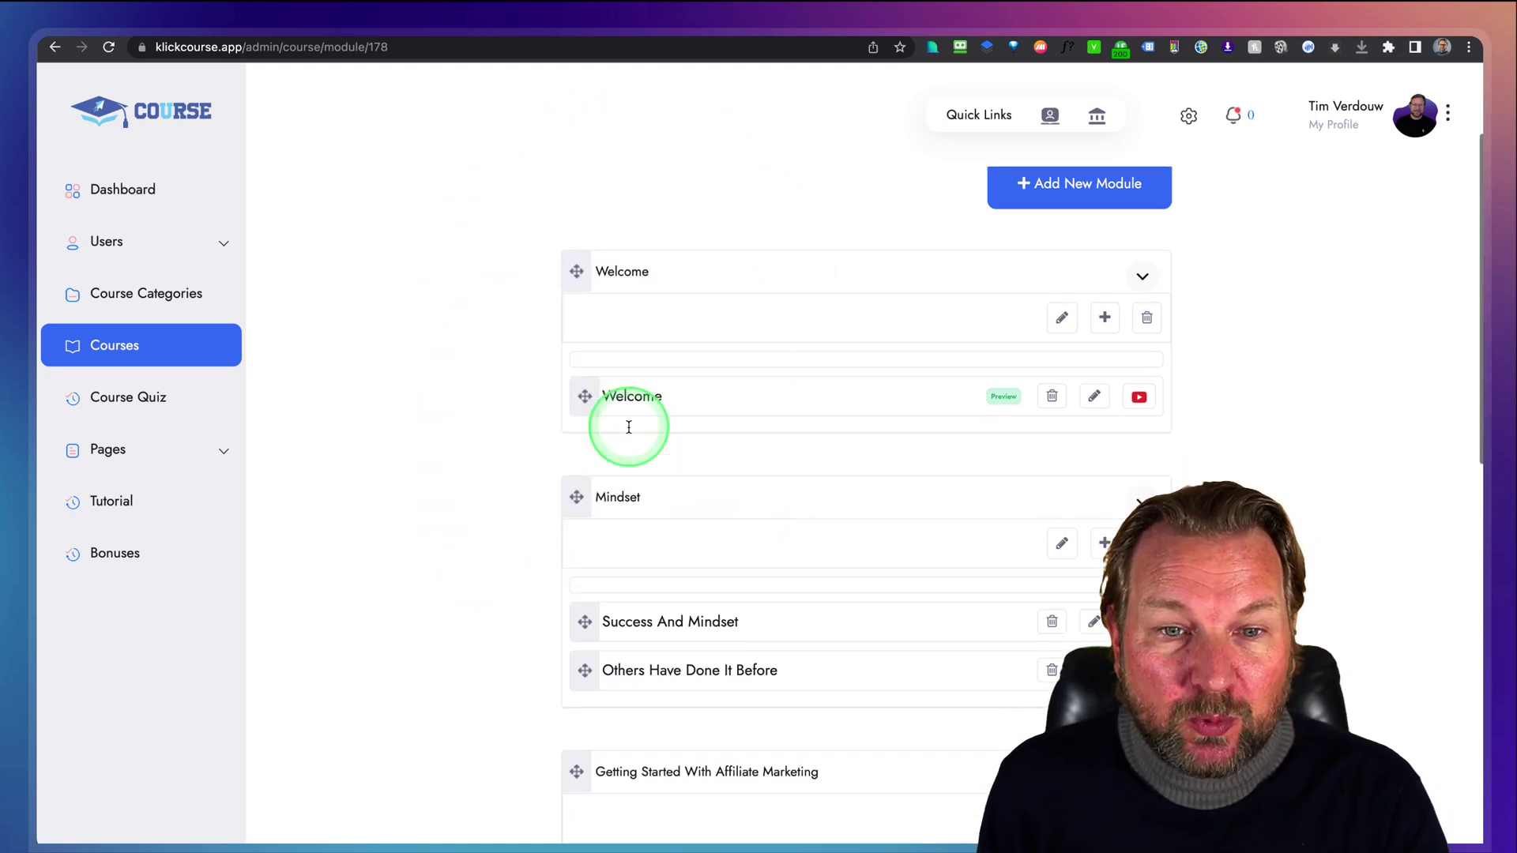
pyautogui.scroll(2, 632, 419)
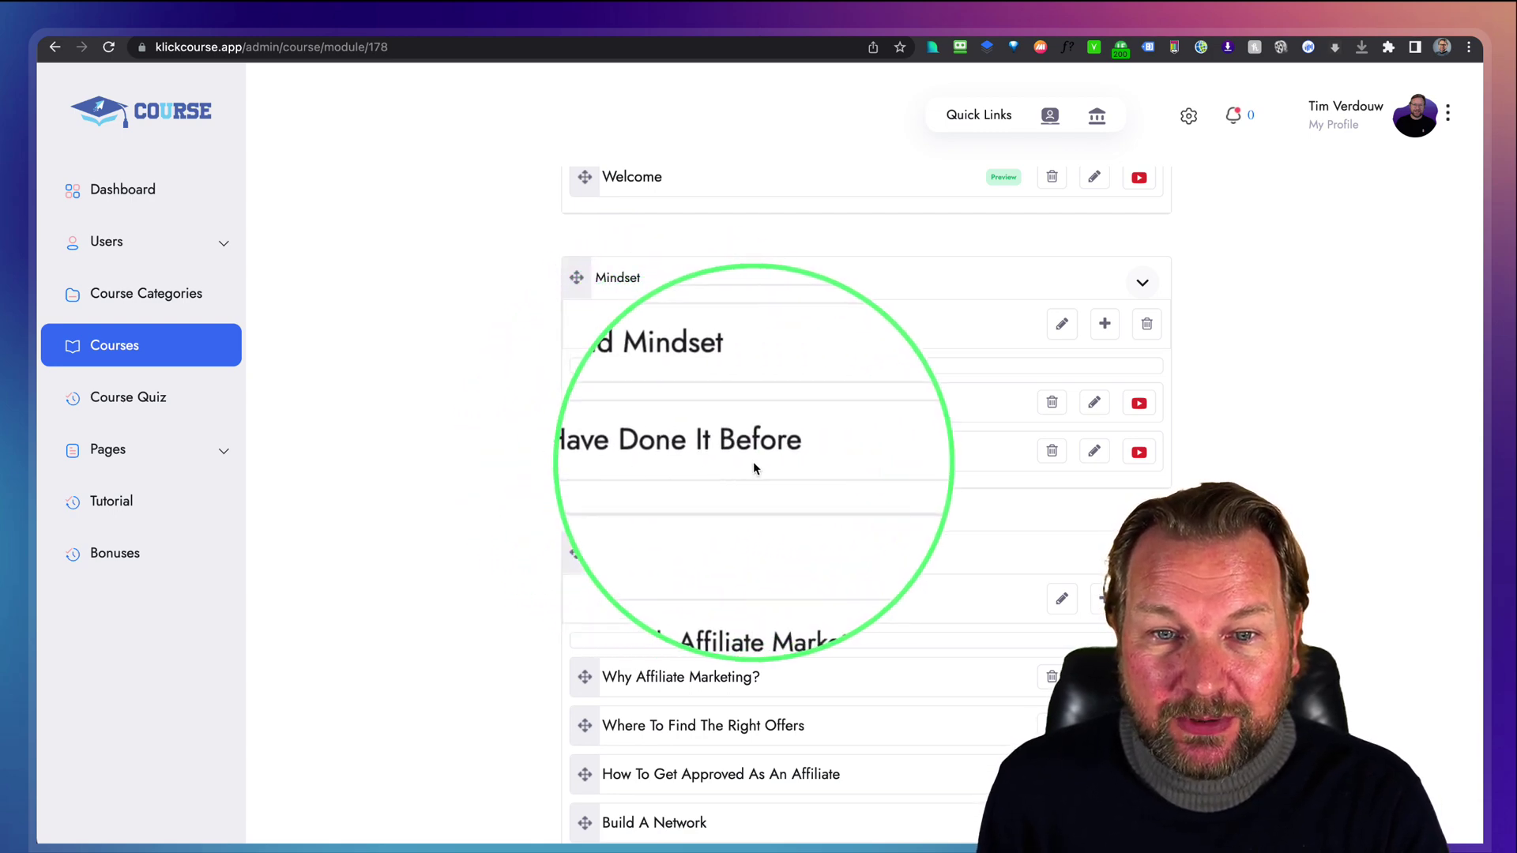
pyautogui.scroll(-5, 754, 468)
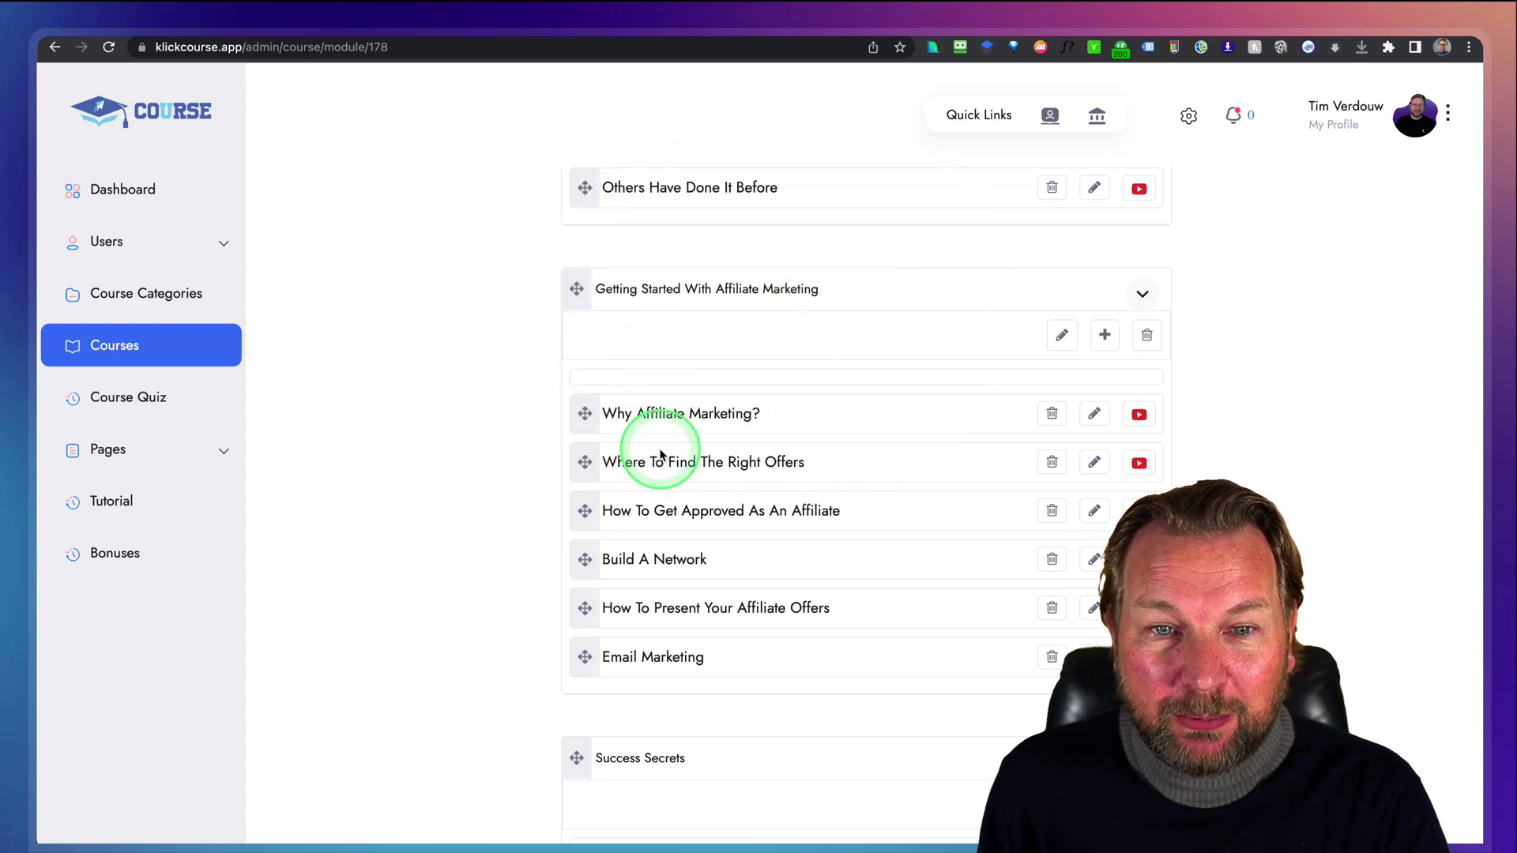
pyautogui.scroll(-2, 660, 454)
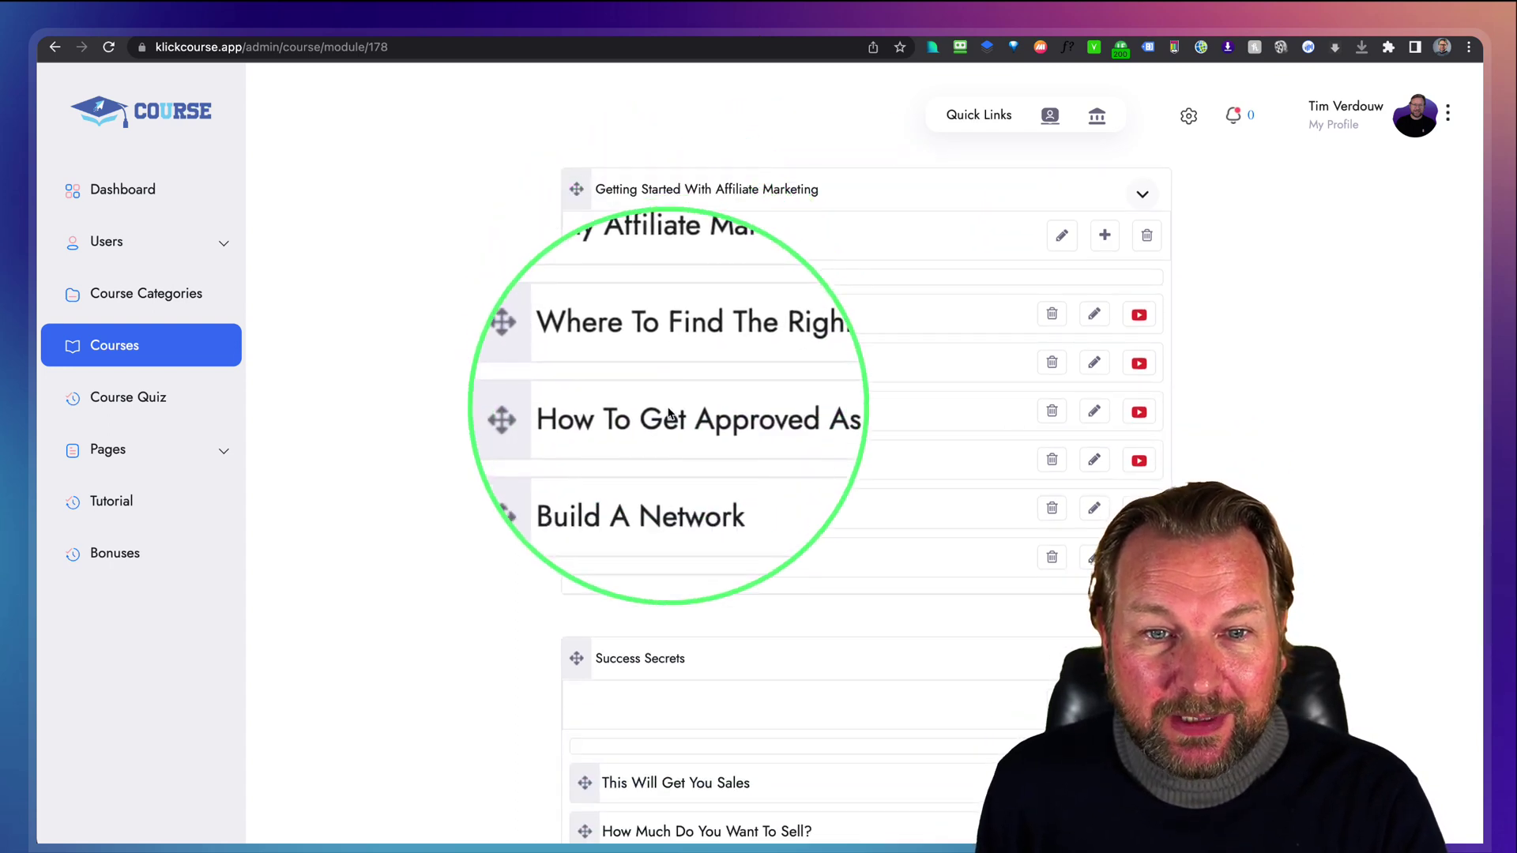
pyautogui.scroll(-2, 810, 409)
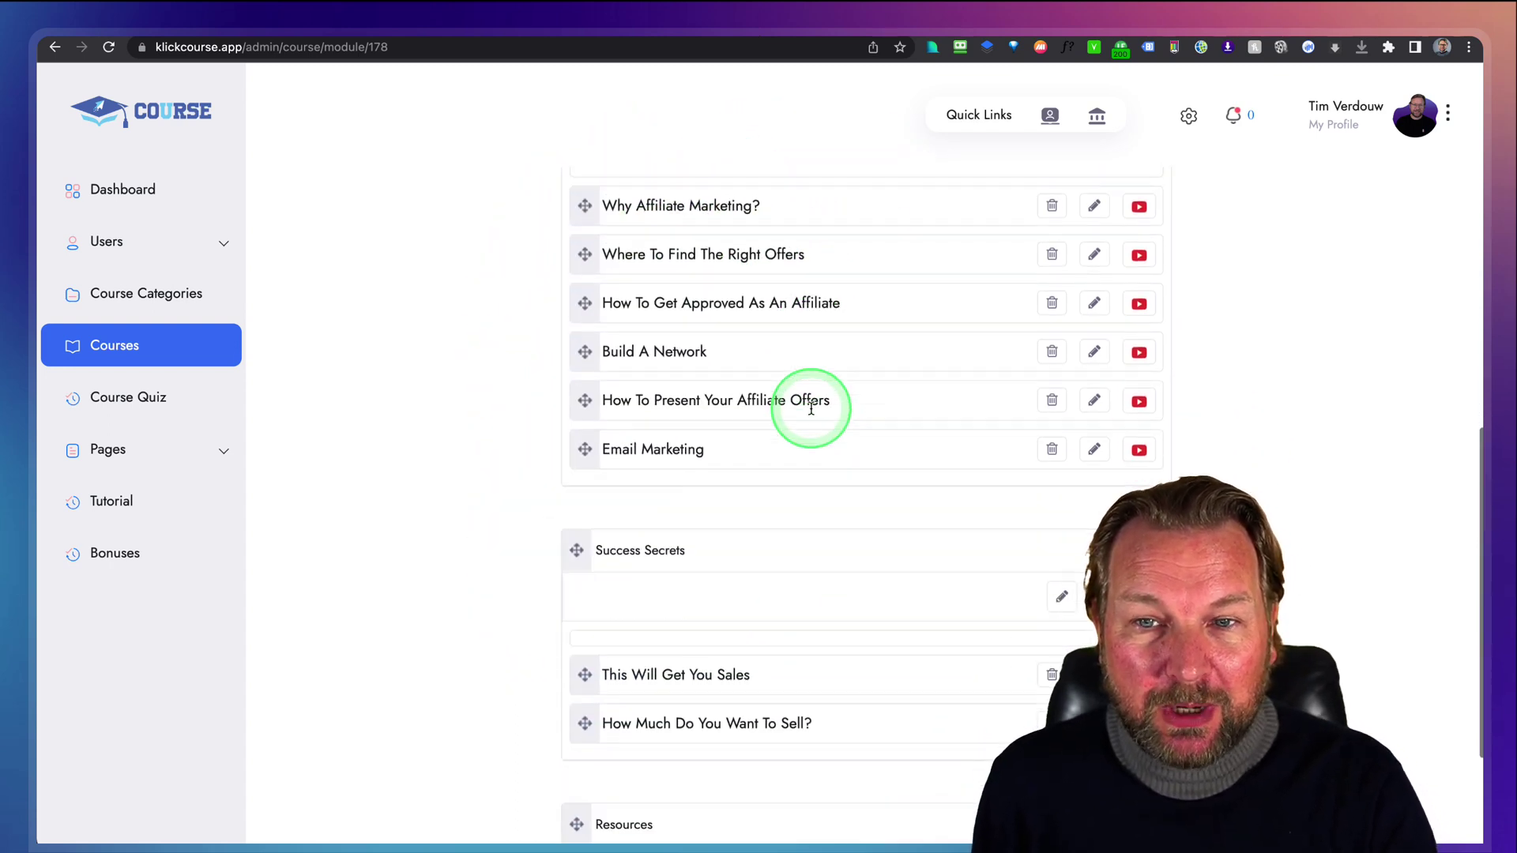
pyautogui.scroll(-4, 812, 407)
pyautogui.scroll(15, 924, 482)
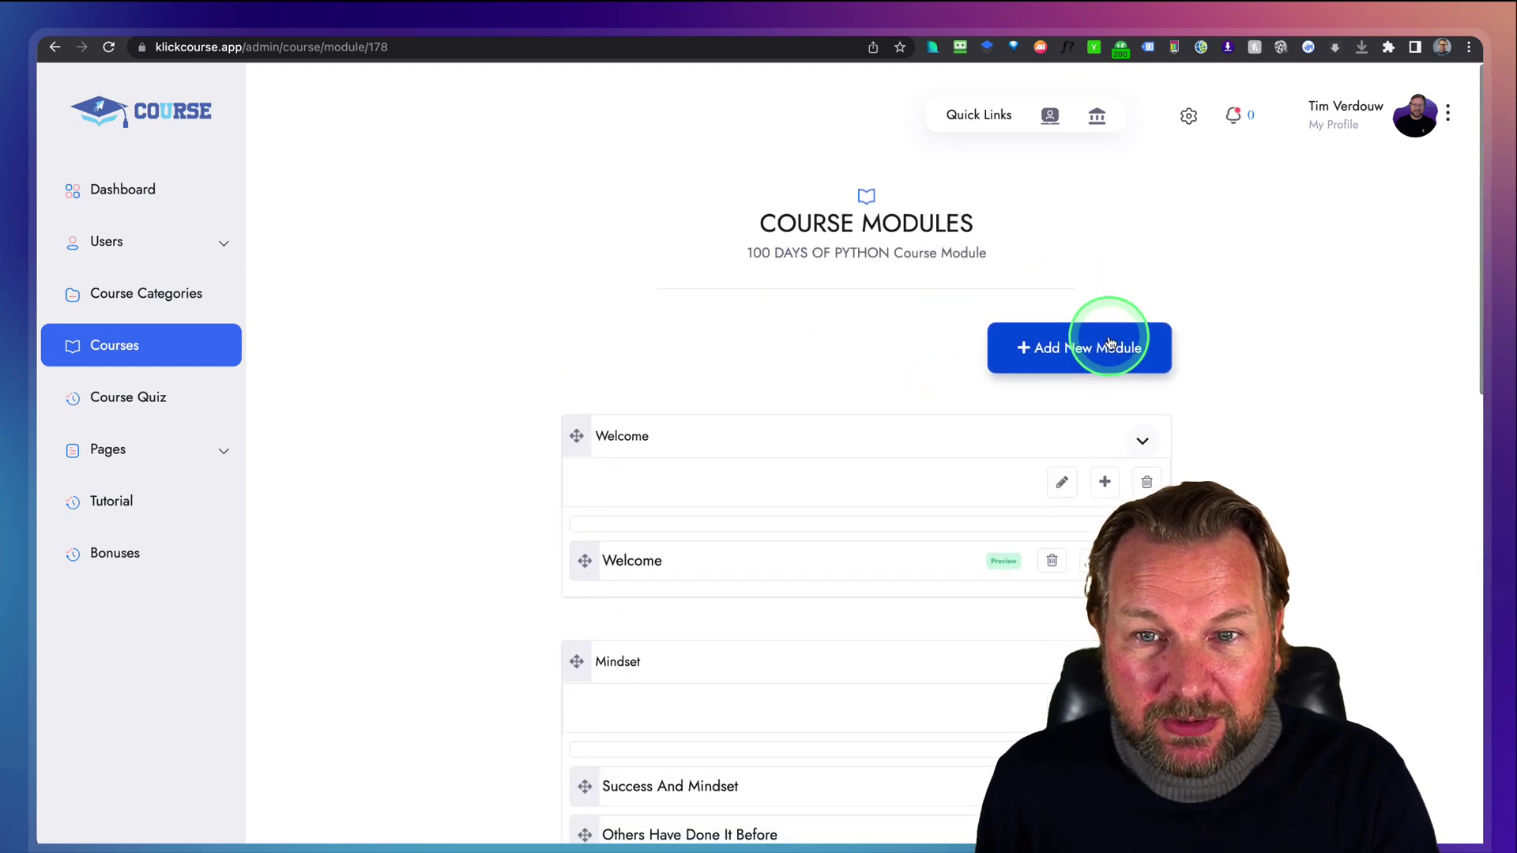
# Step: Add a module named 'Demo module' and scroll down to see it below Resources
pyautogui.click(1110, 344)
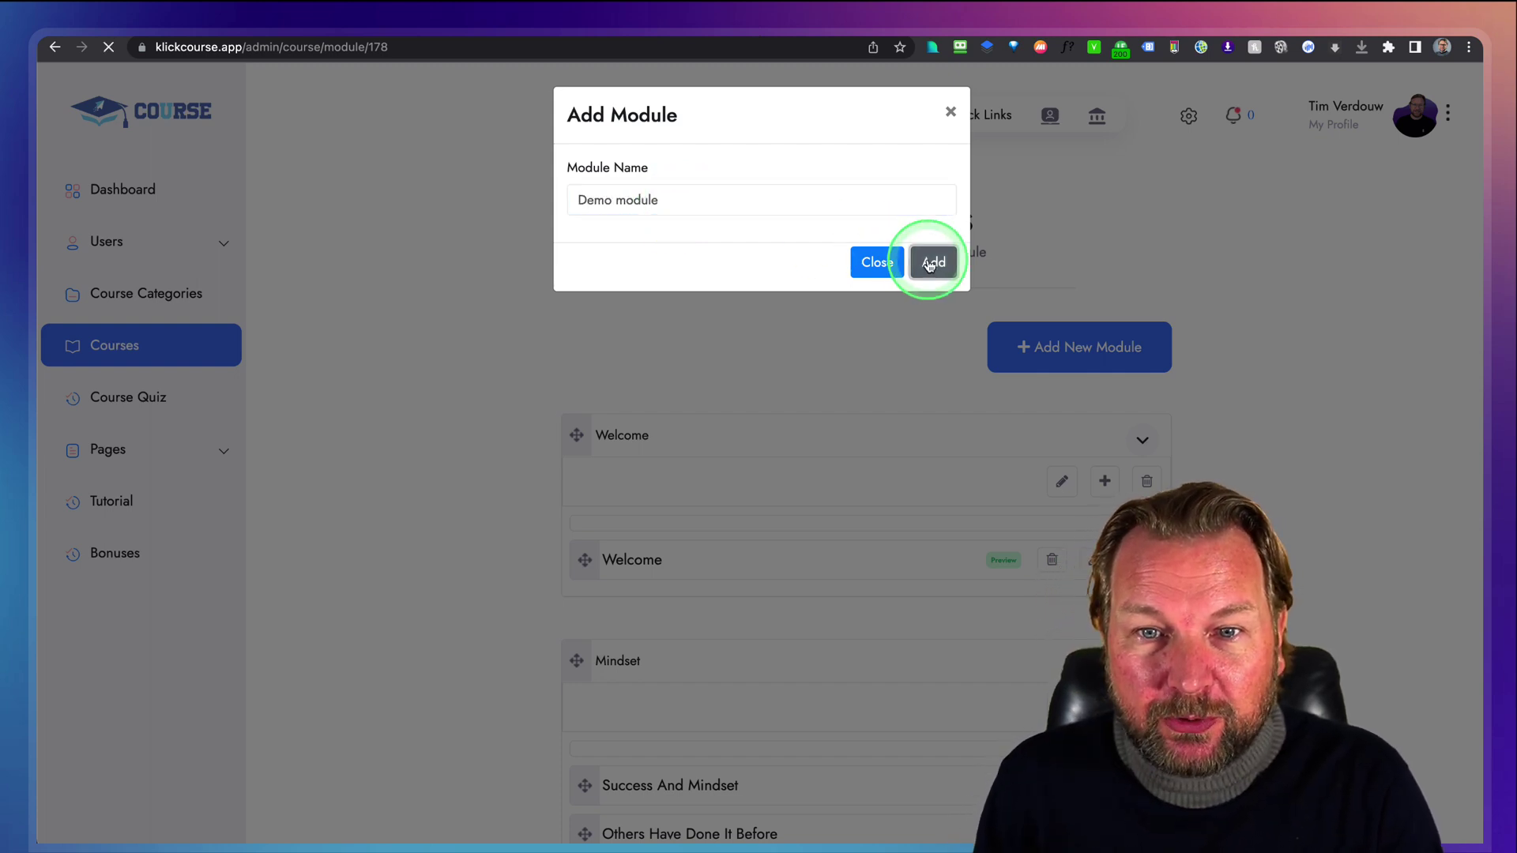
pyautogui.scroll(-10, 957, 284)
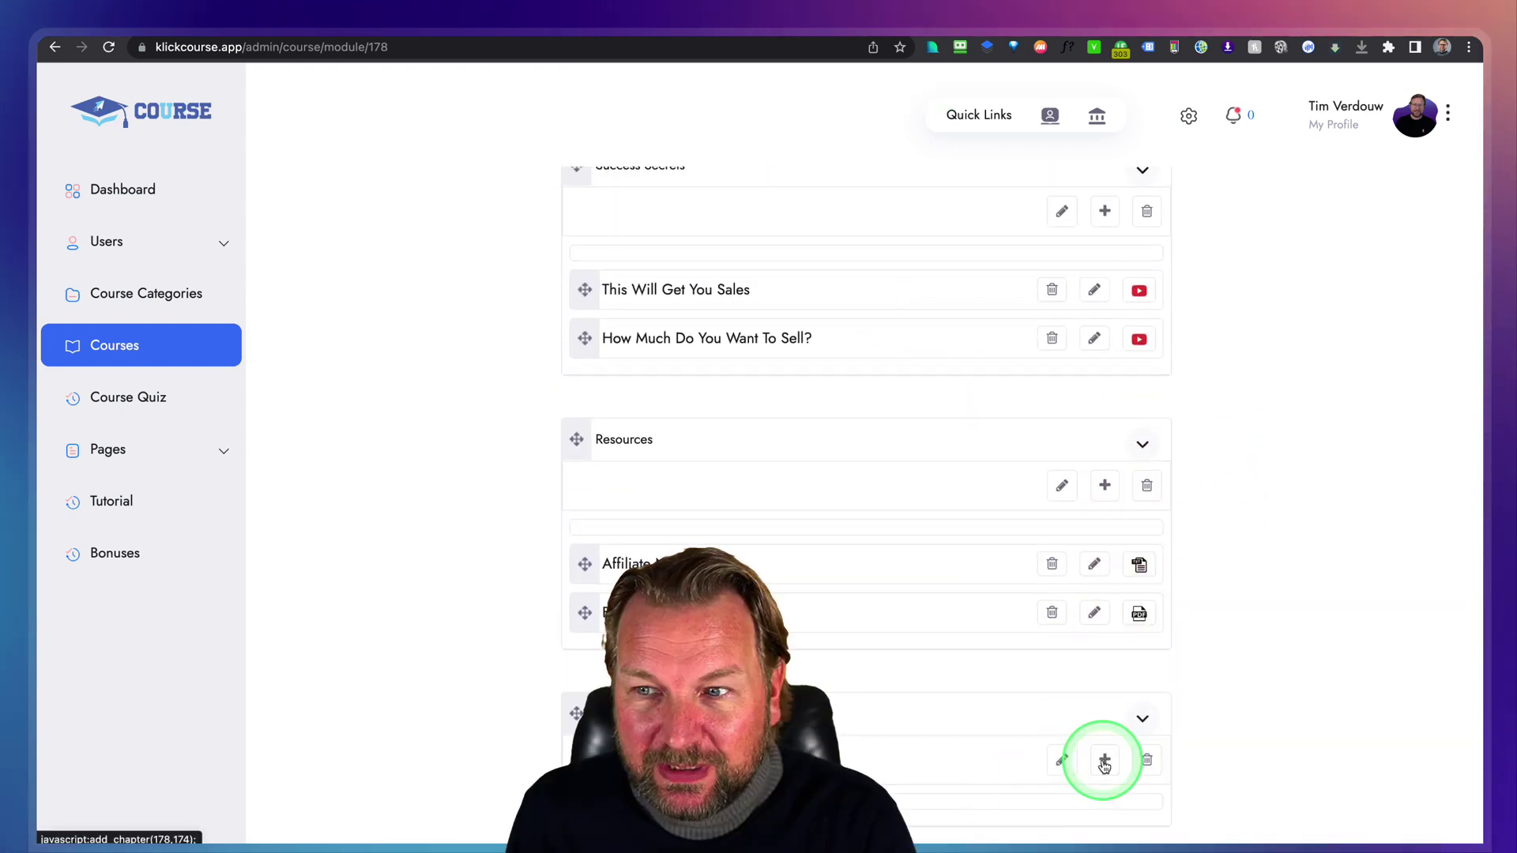
pyautogui.click(1105, 761)
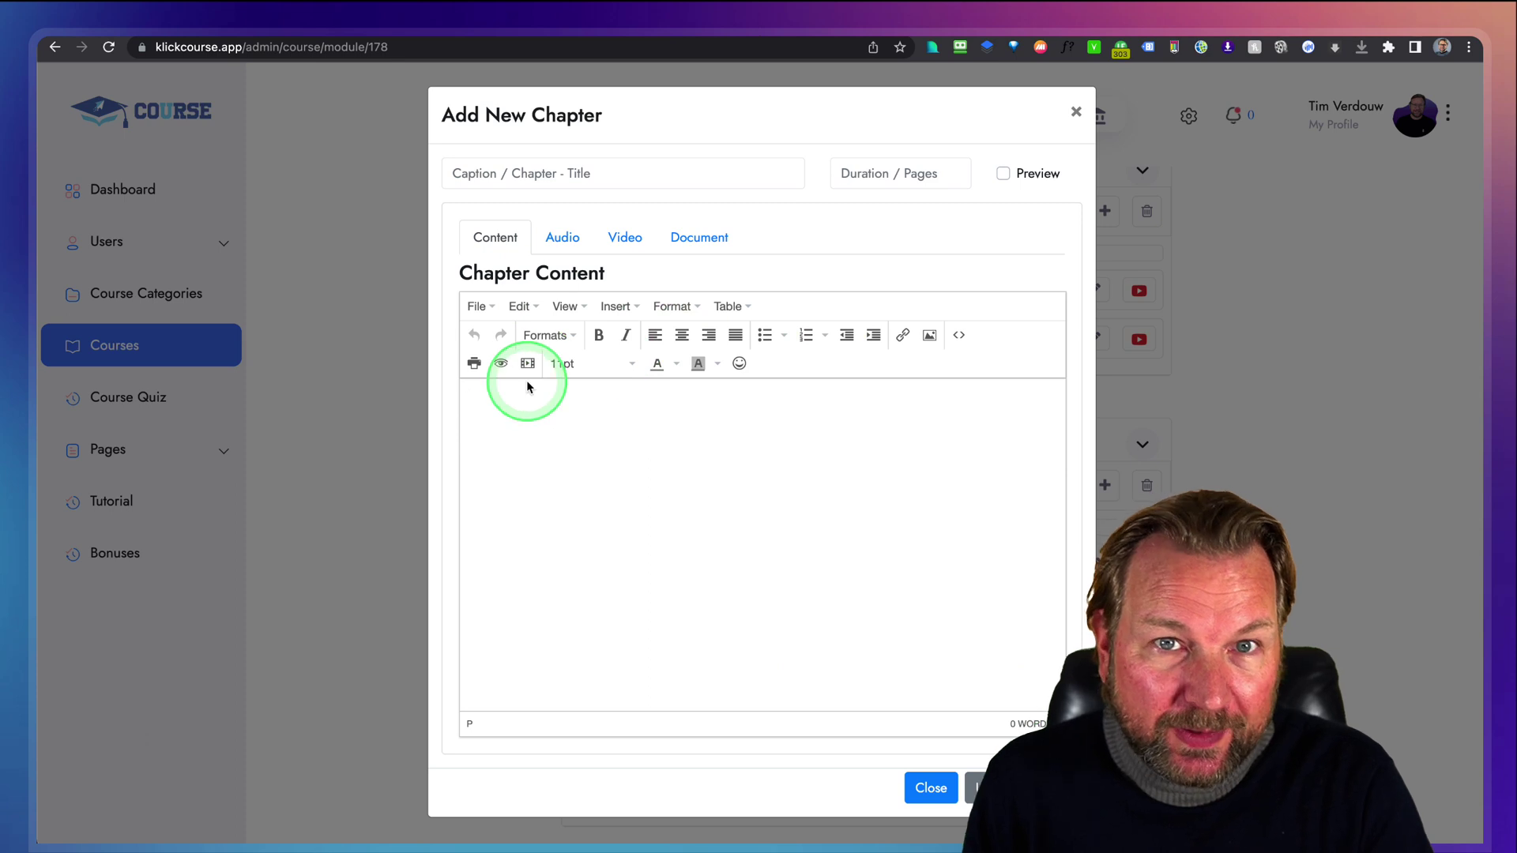
pyautogui.click(527, 385)
pyautogui.write('lsdfj;alskdfj')
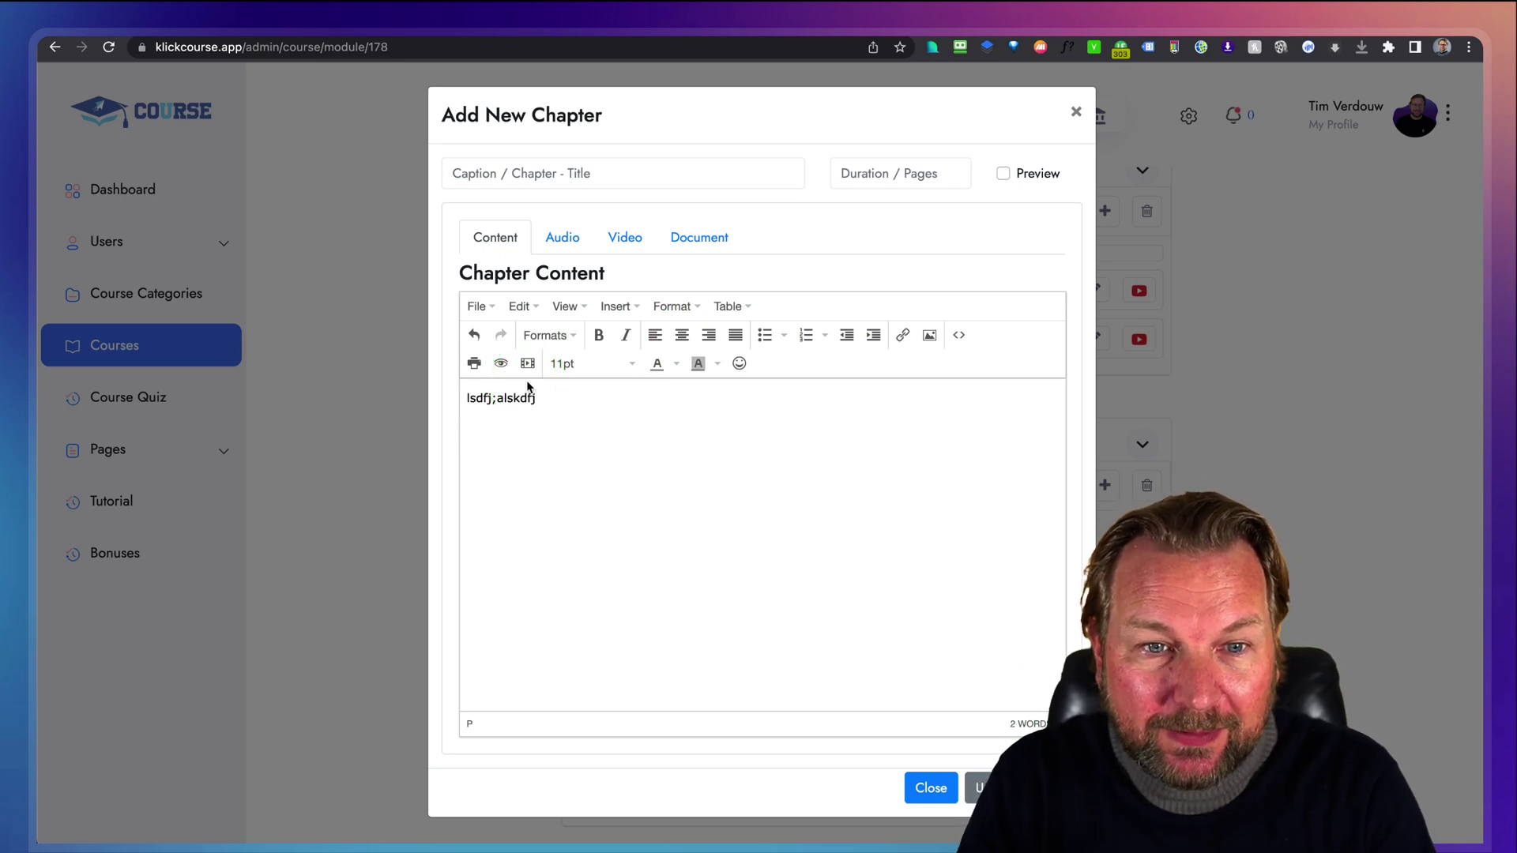
pyautogui.click(526, 380)
pyautogui.hotkey('ctrl', 'a')
pyautogui.press('BackSpace')
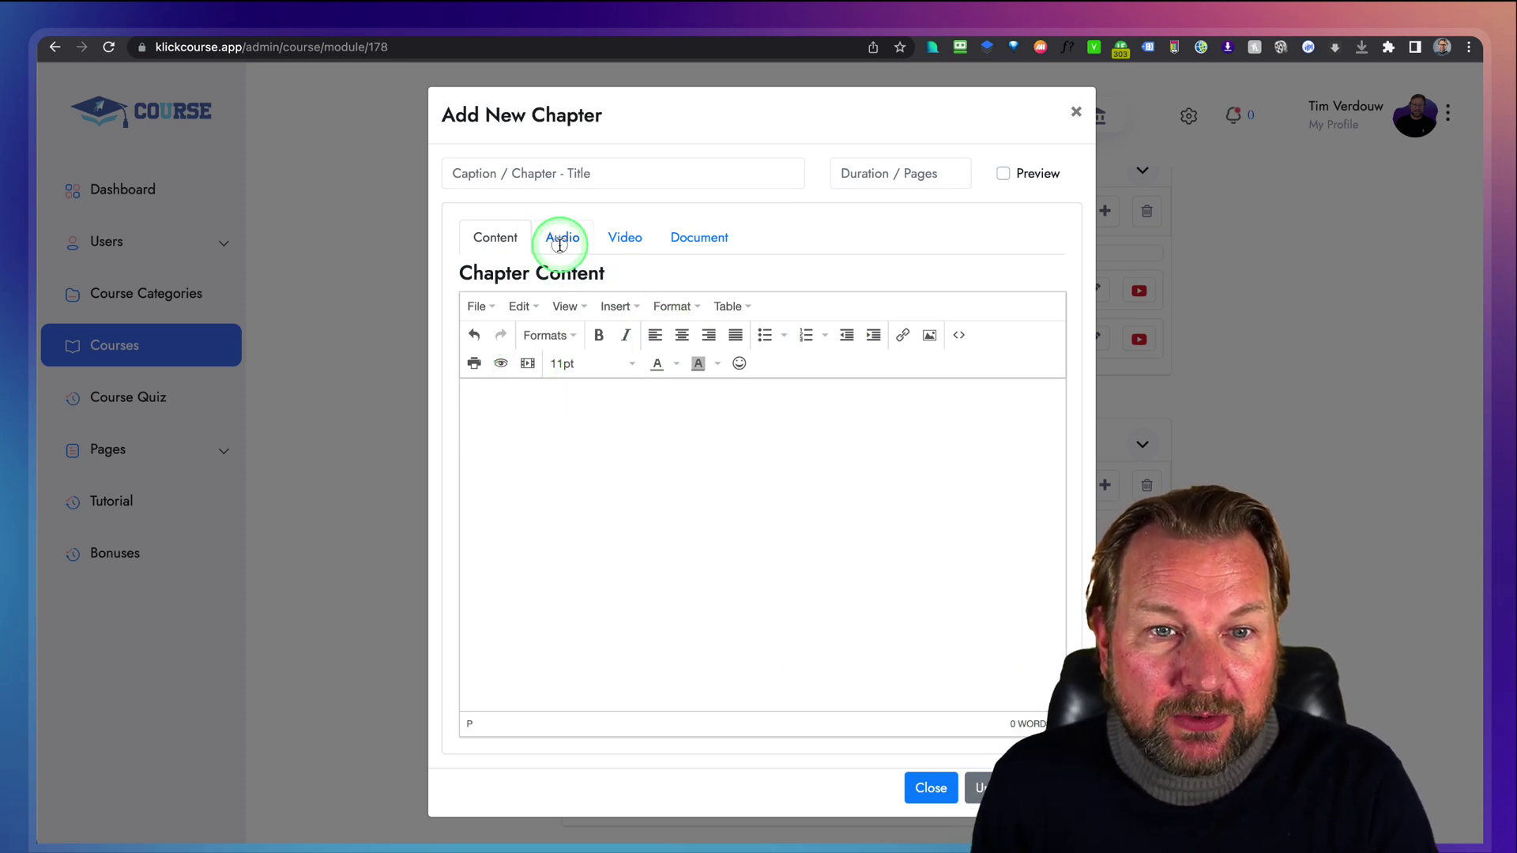
pyautogui.click(559, 242)
pyautogui.click(550, 316)
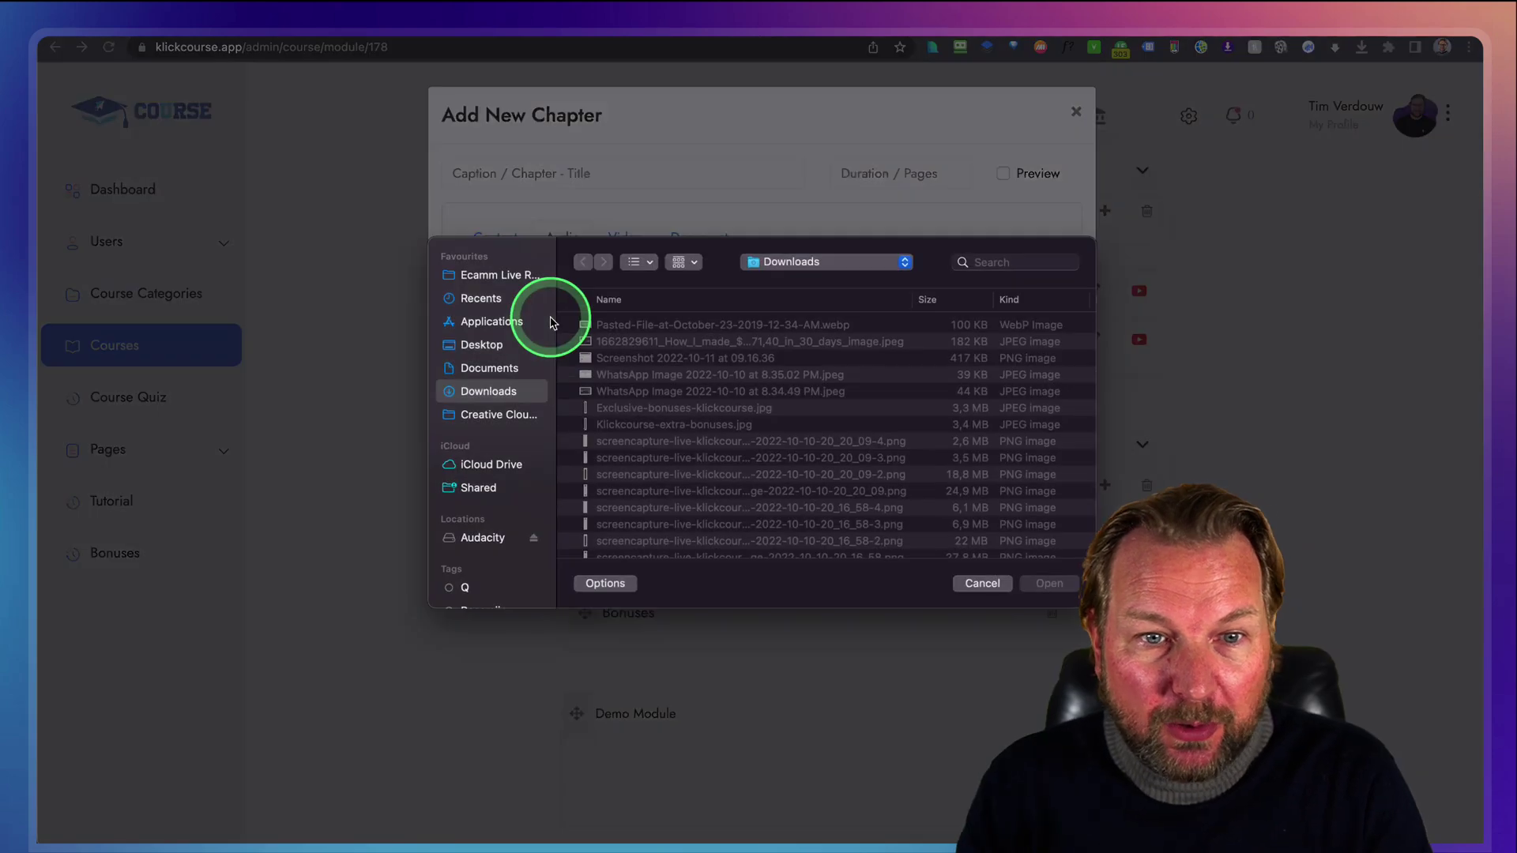
pyautogui.click(967, 585)
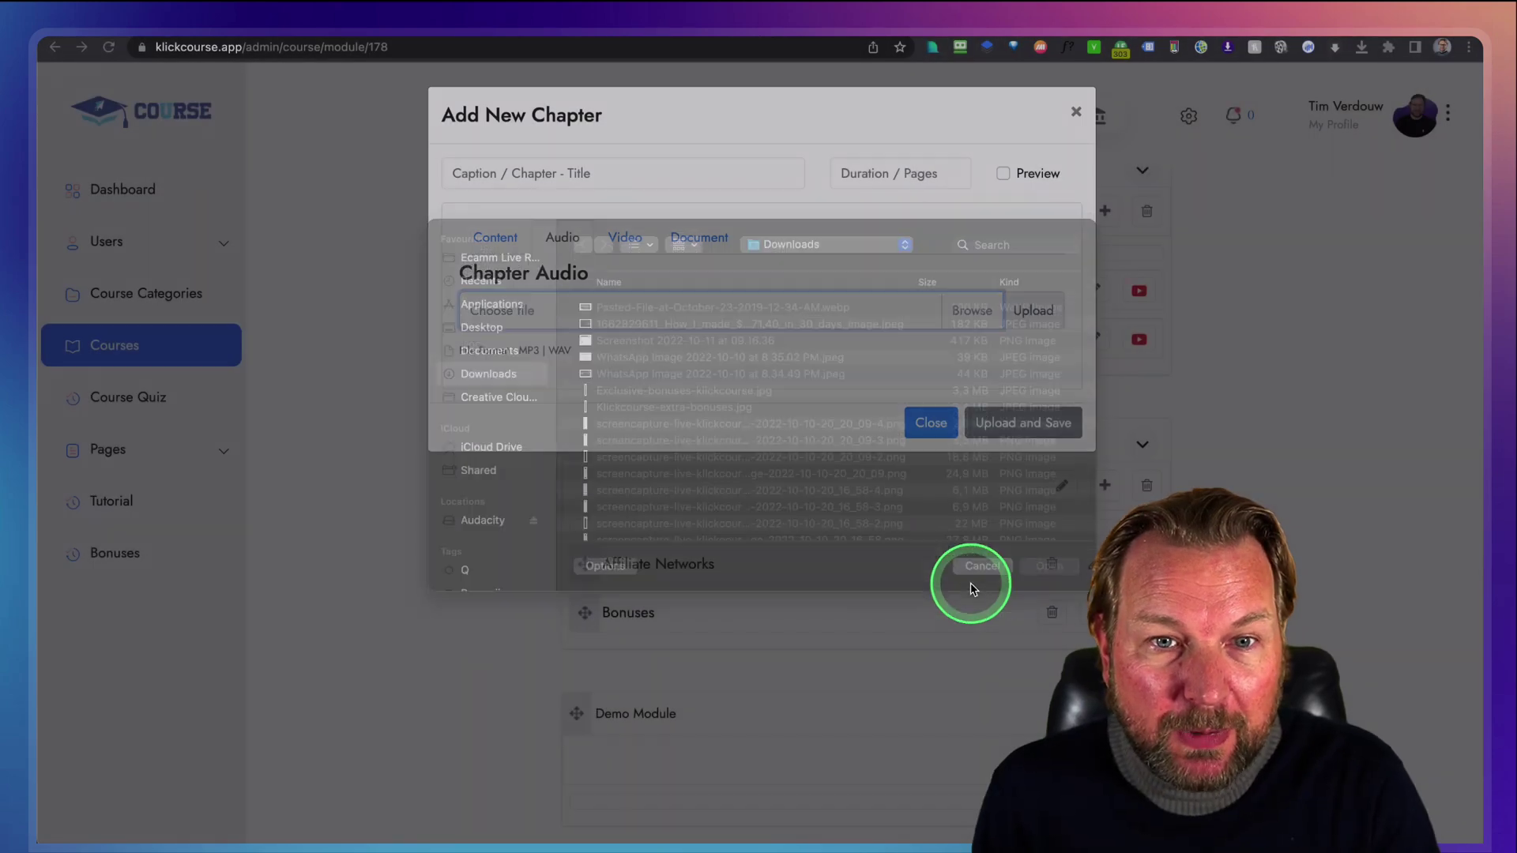
pyautogui.click(705, 314)
pyautogui.click(613, 244)
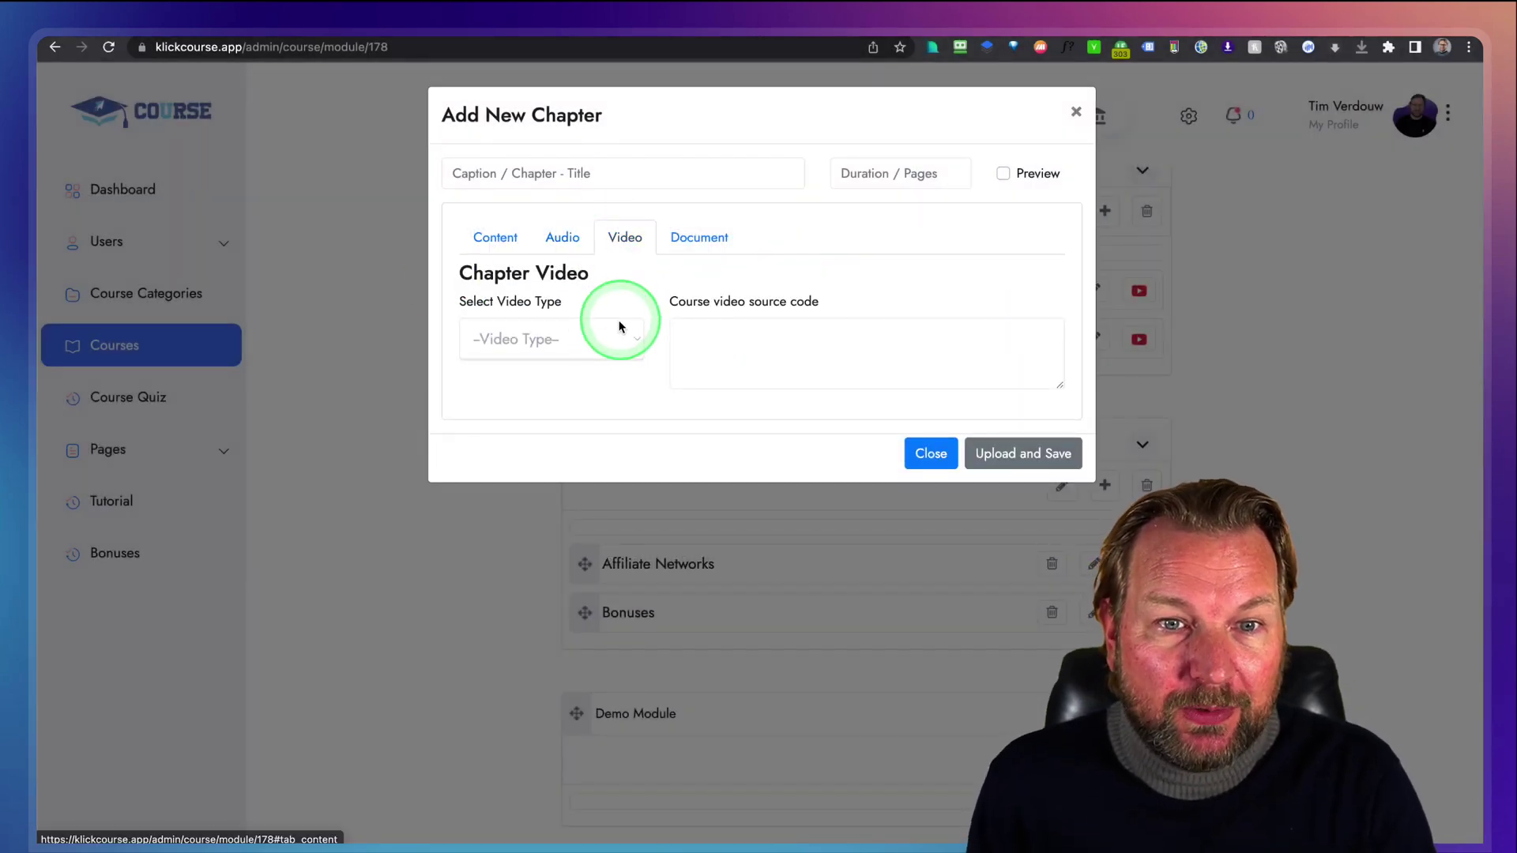
pyautogui.click(599, 333)
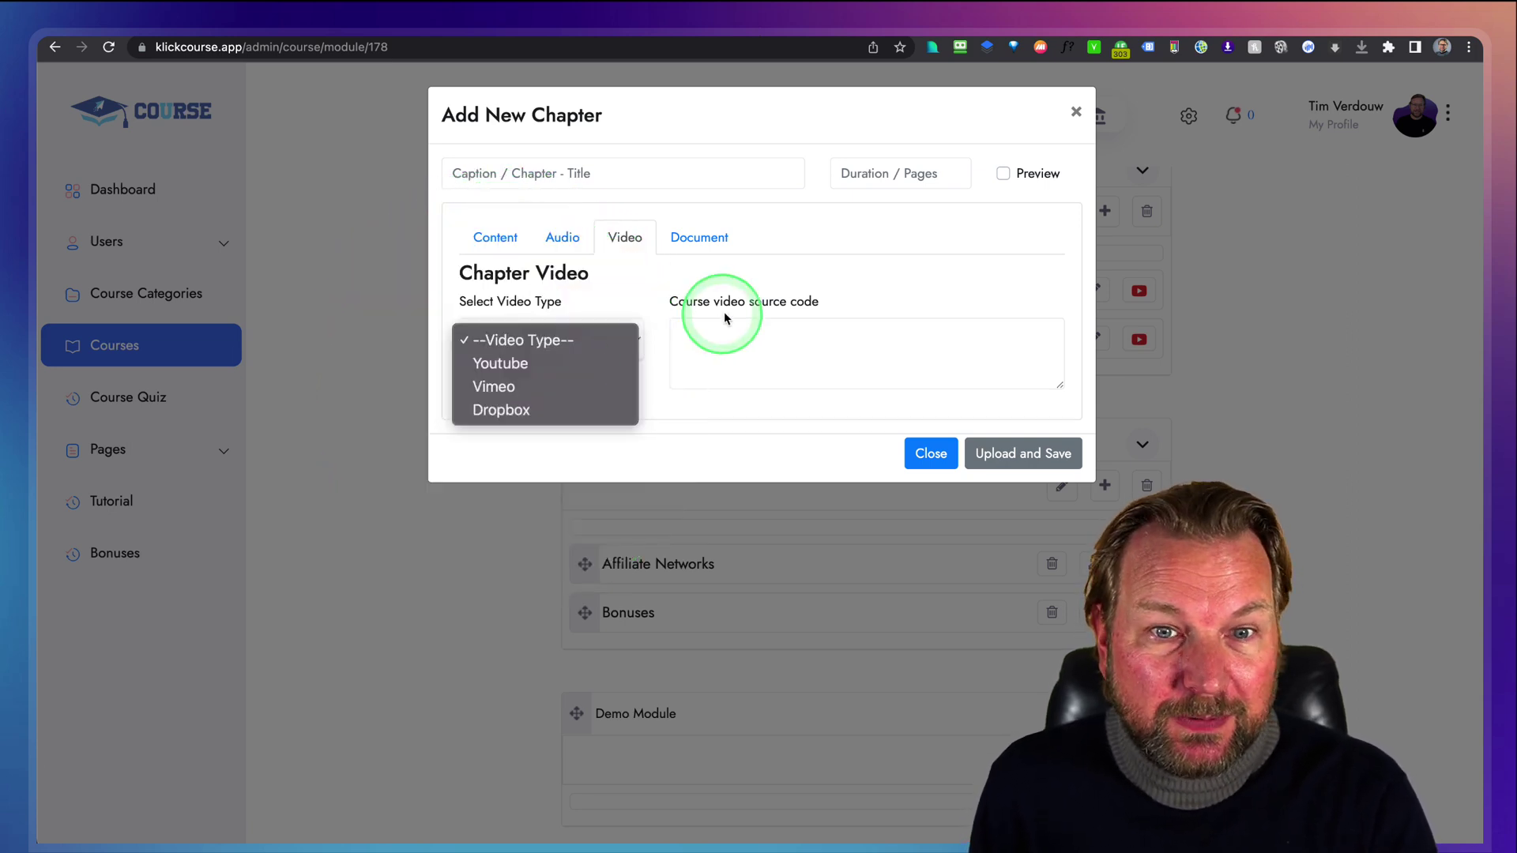
pyautogui.click(799, 291)
pyautogui.click(795, 341)
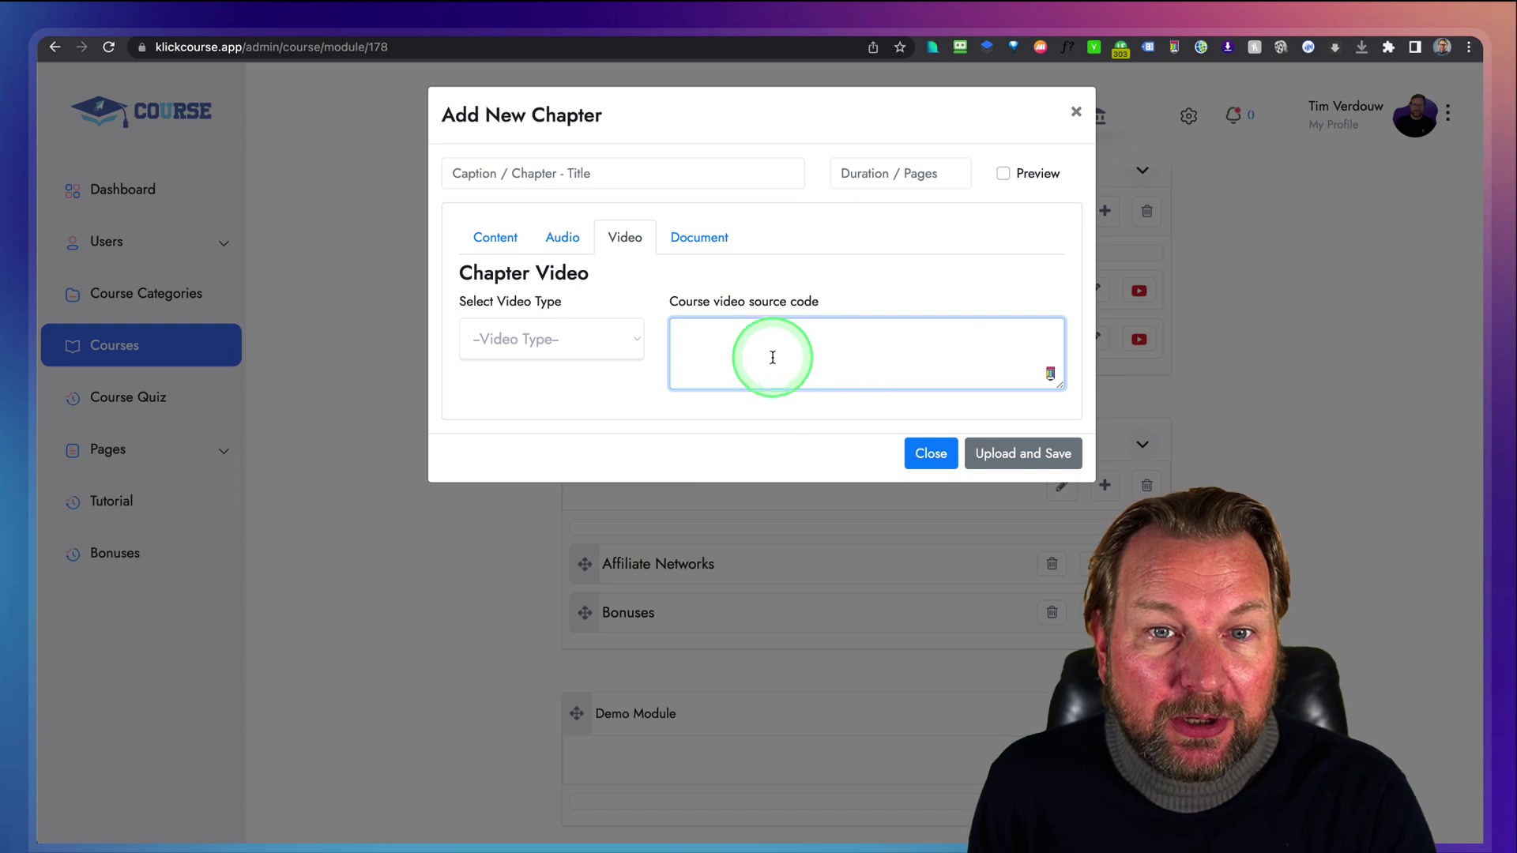
pyautogui.click(700, 241)
pyautogui.click(567, 312)
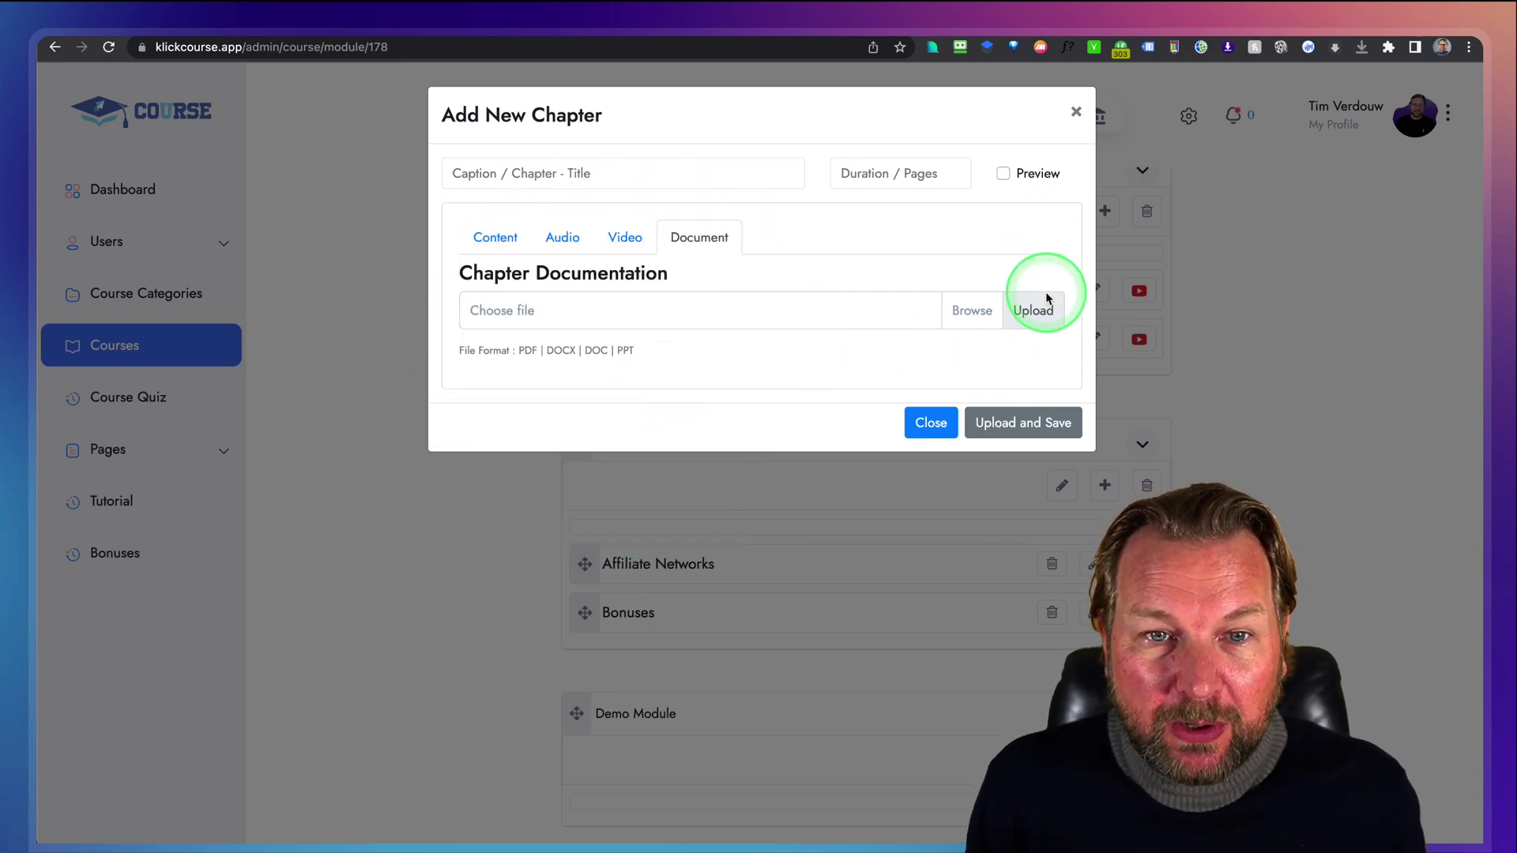
pyautogui.click(1074, 113)
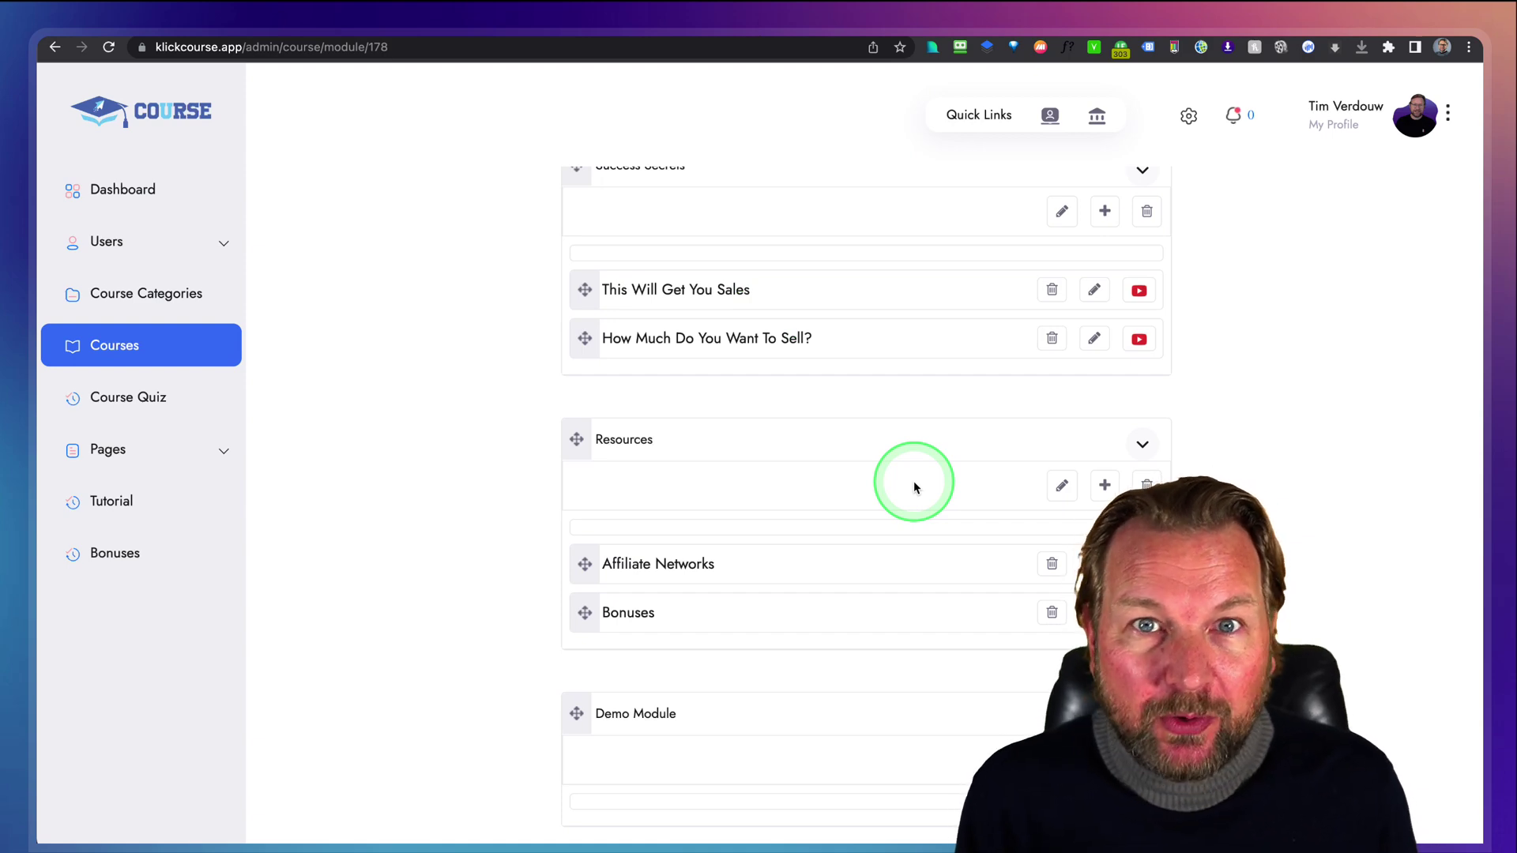
# Step: Open the Add New Chapter form from a module's + button and mark the chapter as a preview
pyautogui.scroll(15, 940, 452)
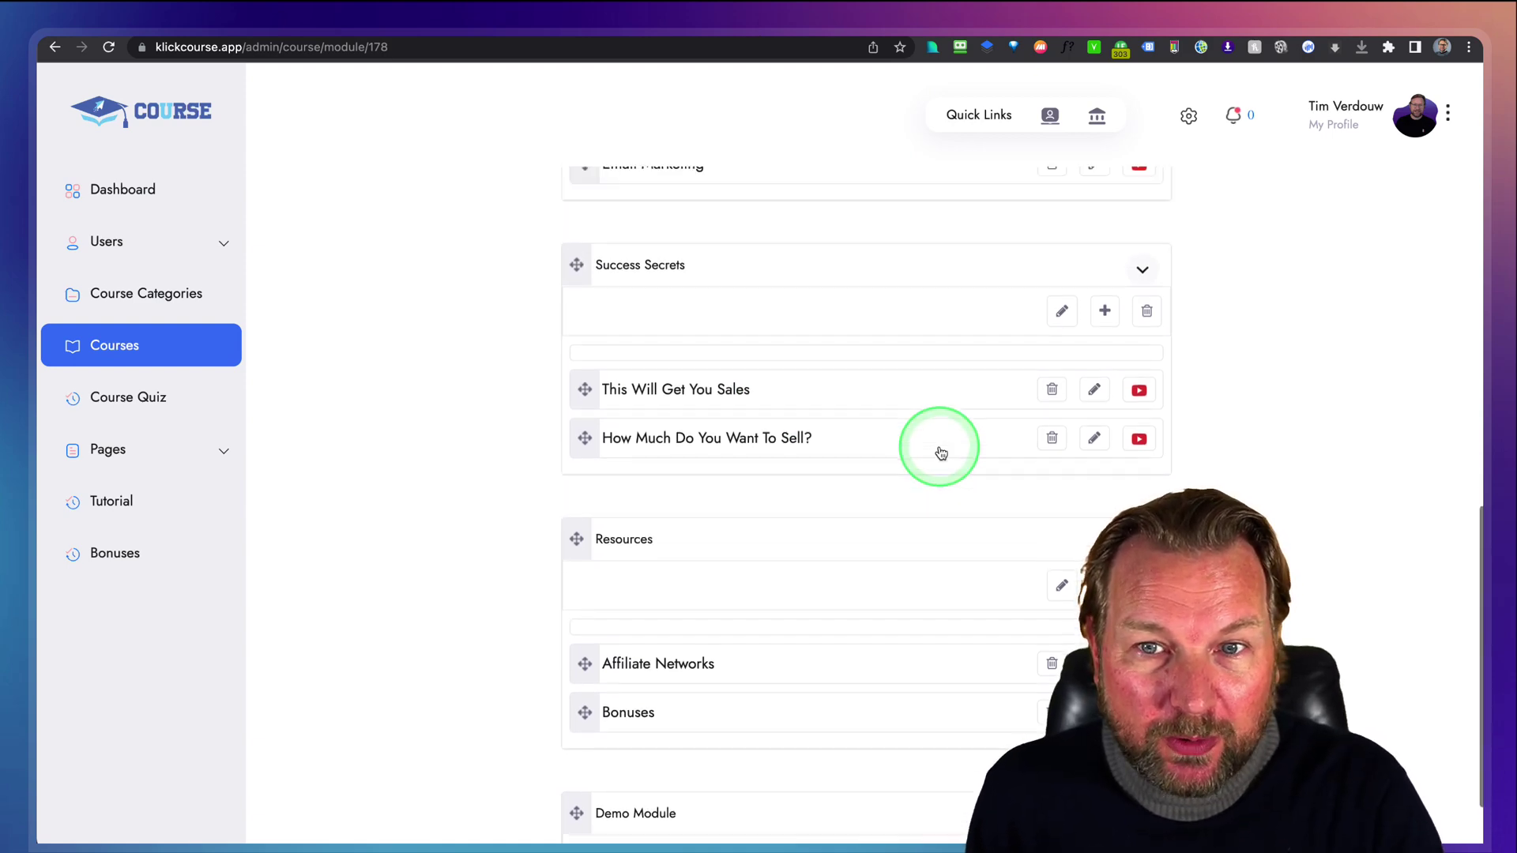
pyautogui.click(1114, 272)
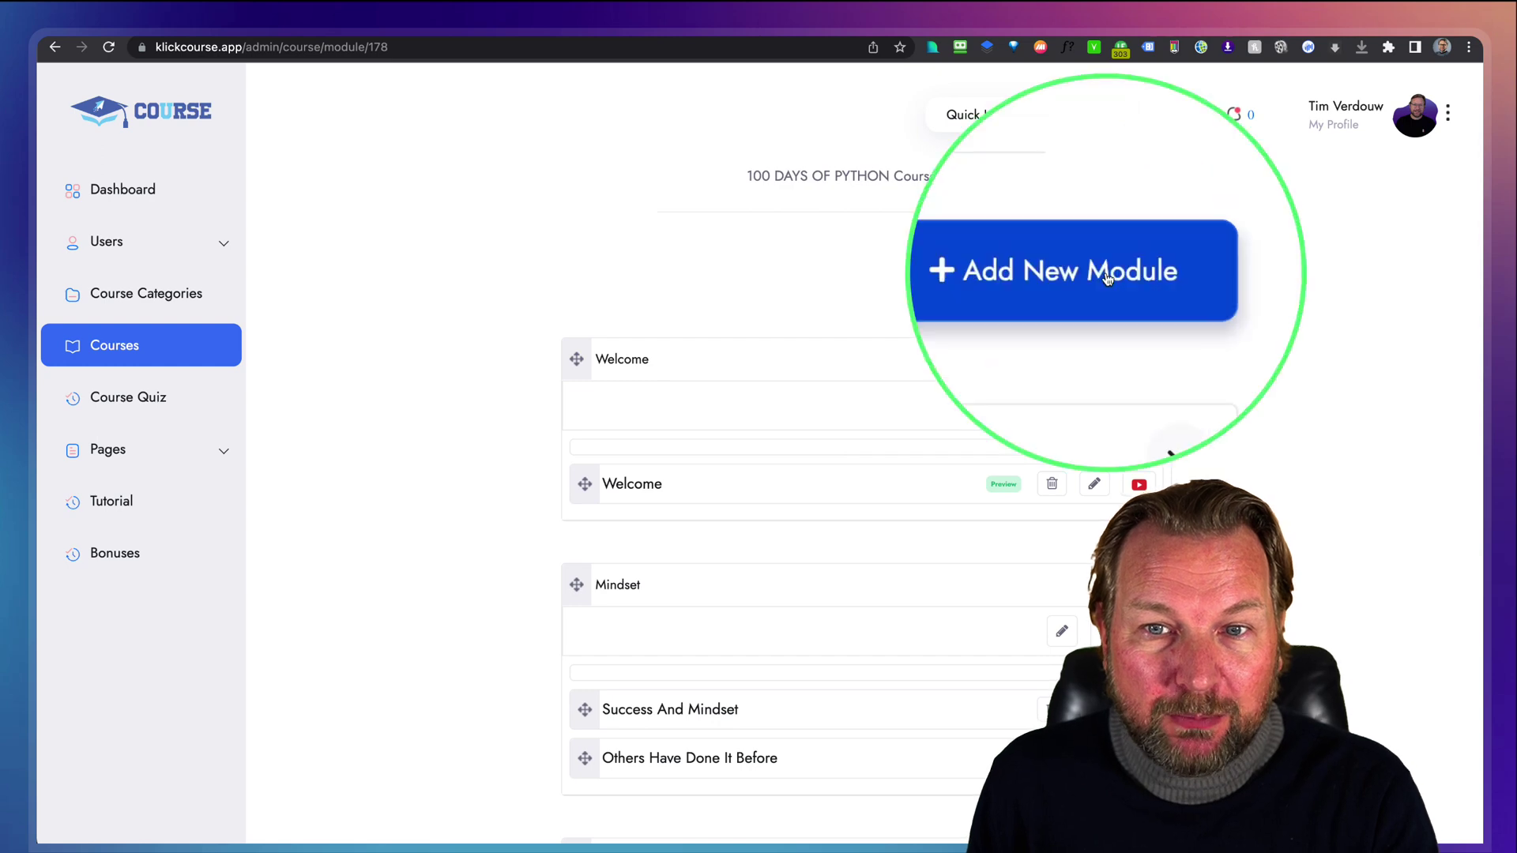
pyautogui.scroll(-15, 821, 490)
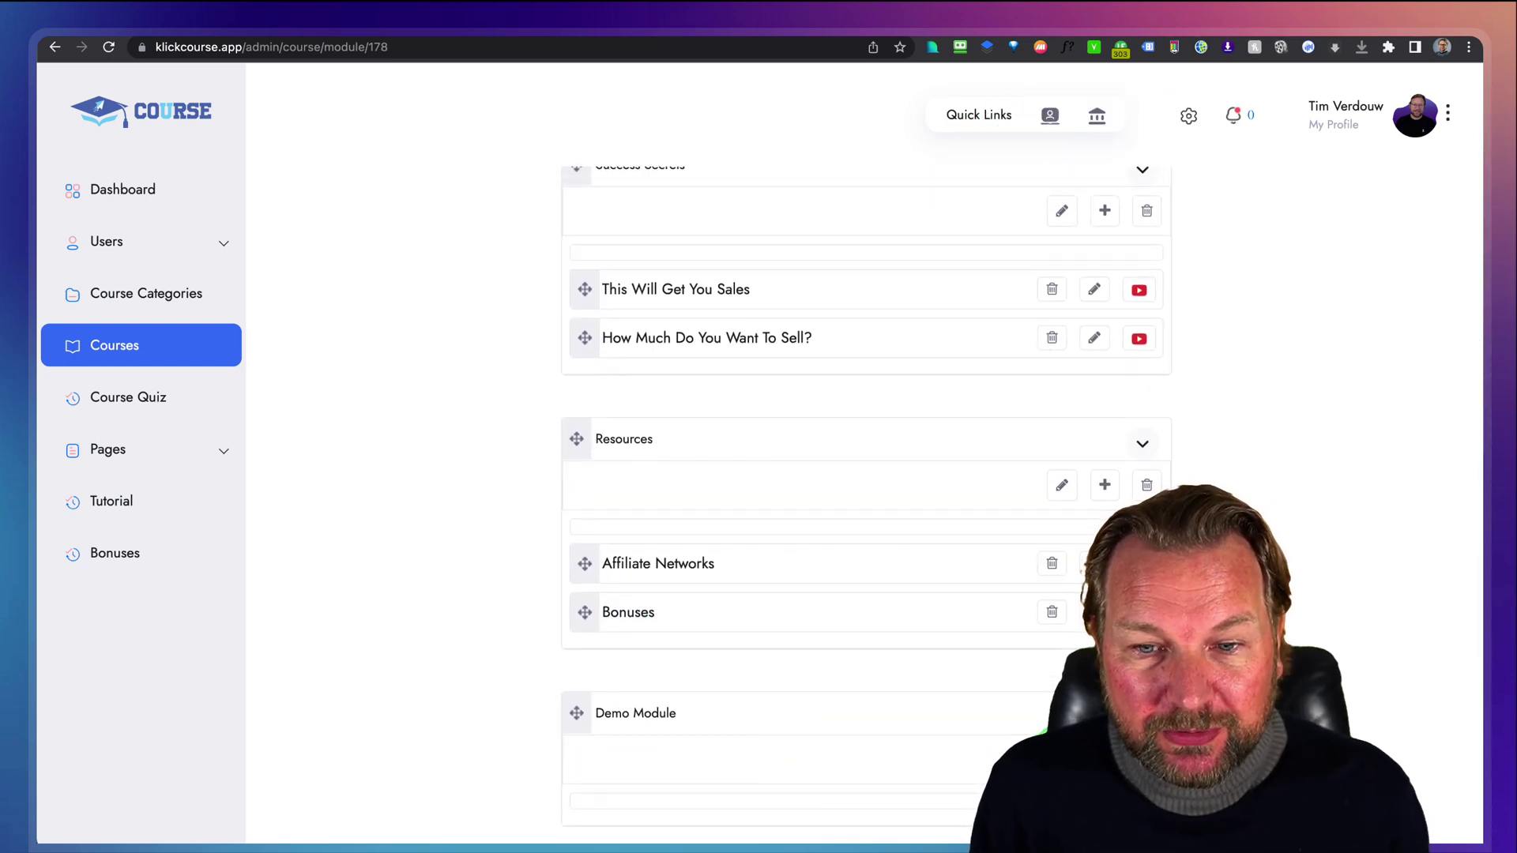
pyautogui.click(1105, 485)
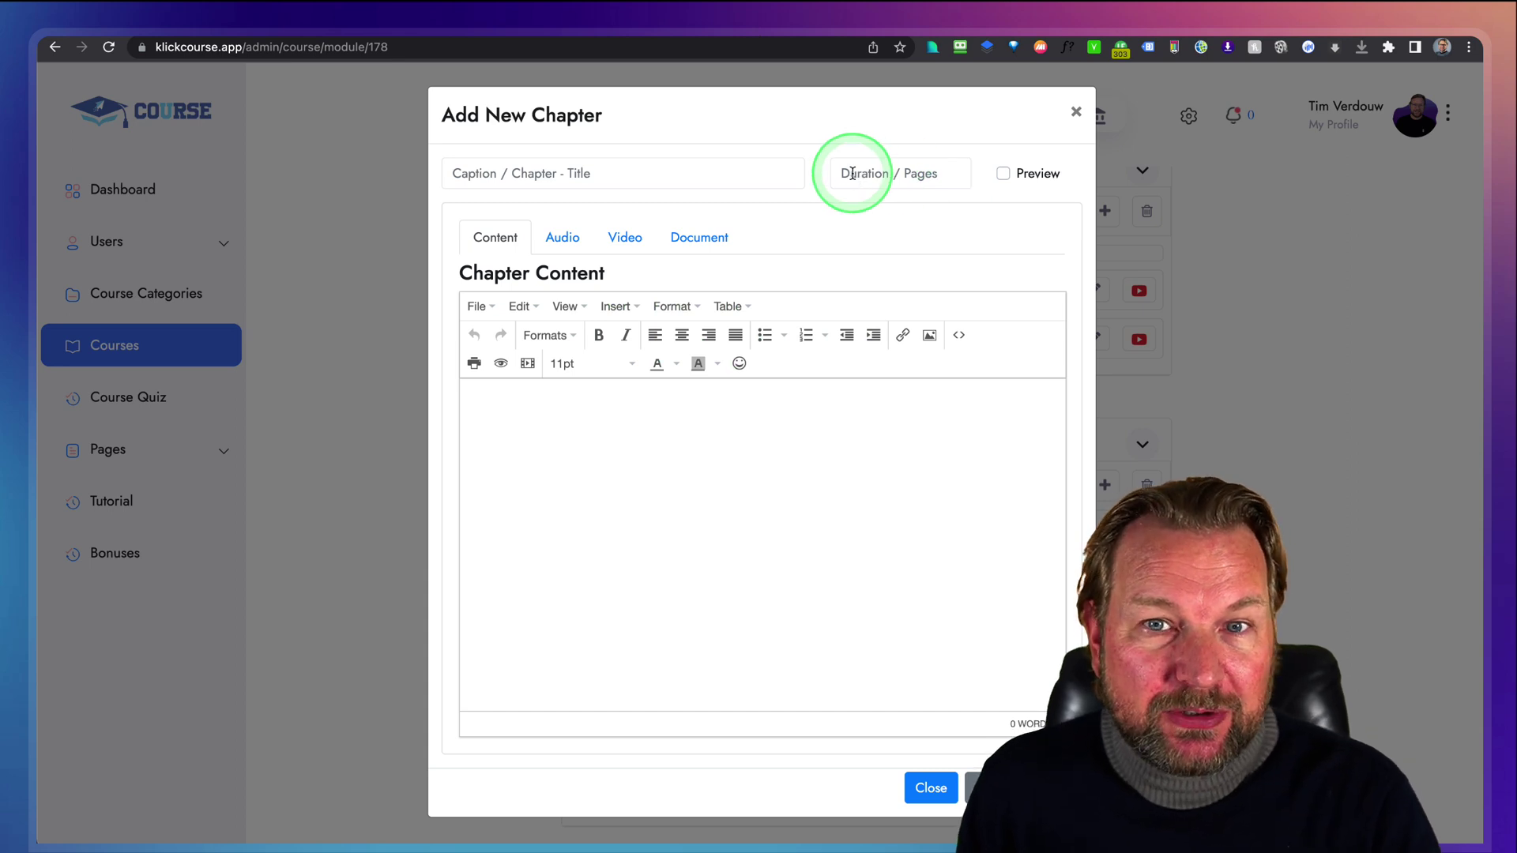
pyautogui.click(1003, 180)
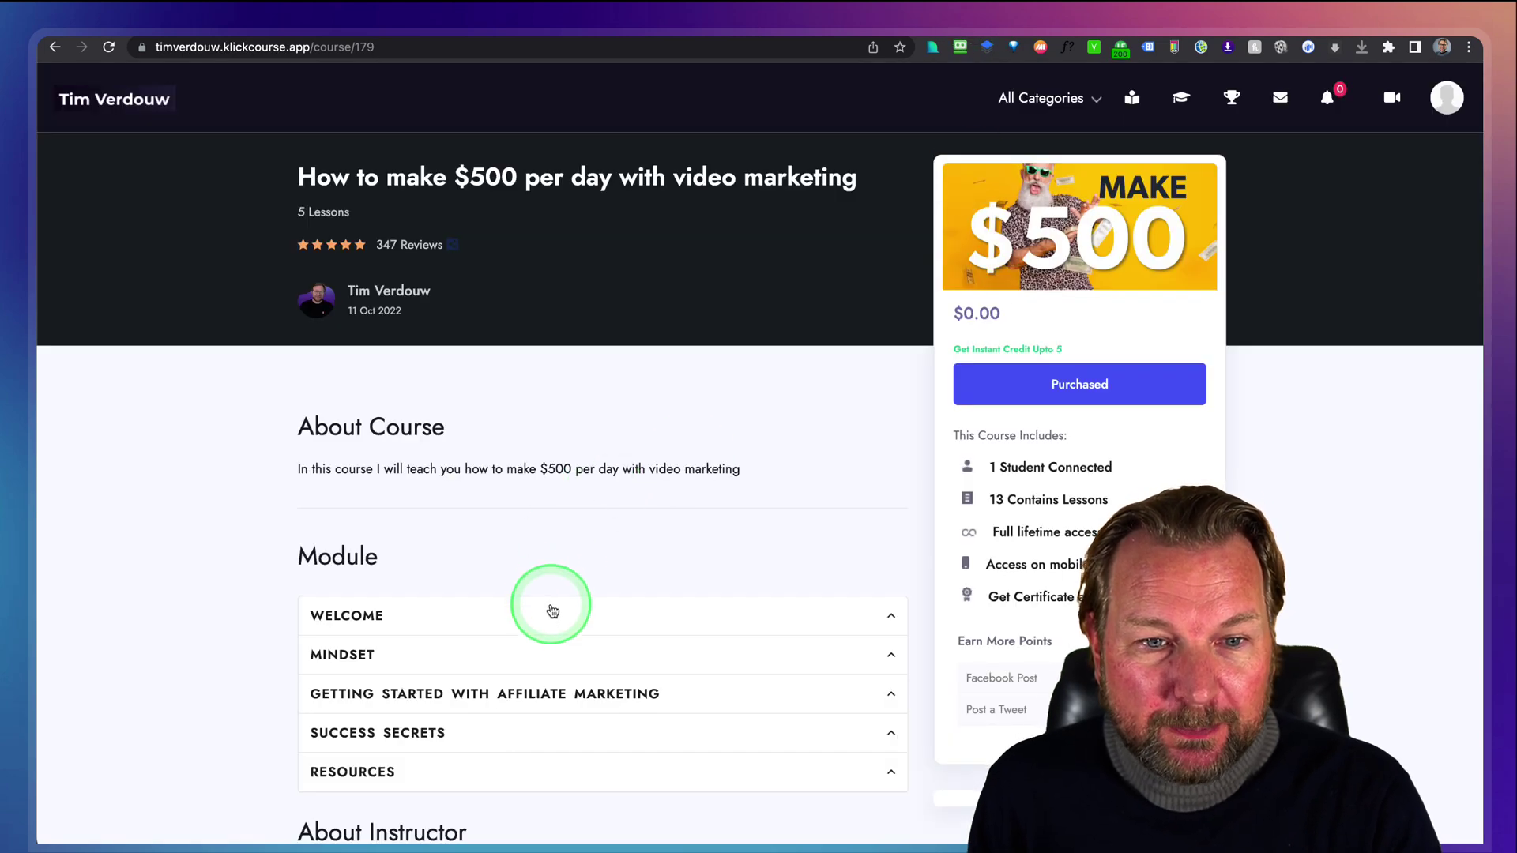
# Step: Expand the WELCOME module and play the free preview of the Welcome lesson
pyautogui.click(552, 611)
pyautogui.scroll(-3, 687, 603)
pyautogui.click(804, 500)
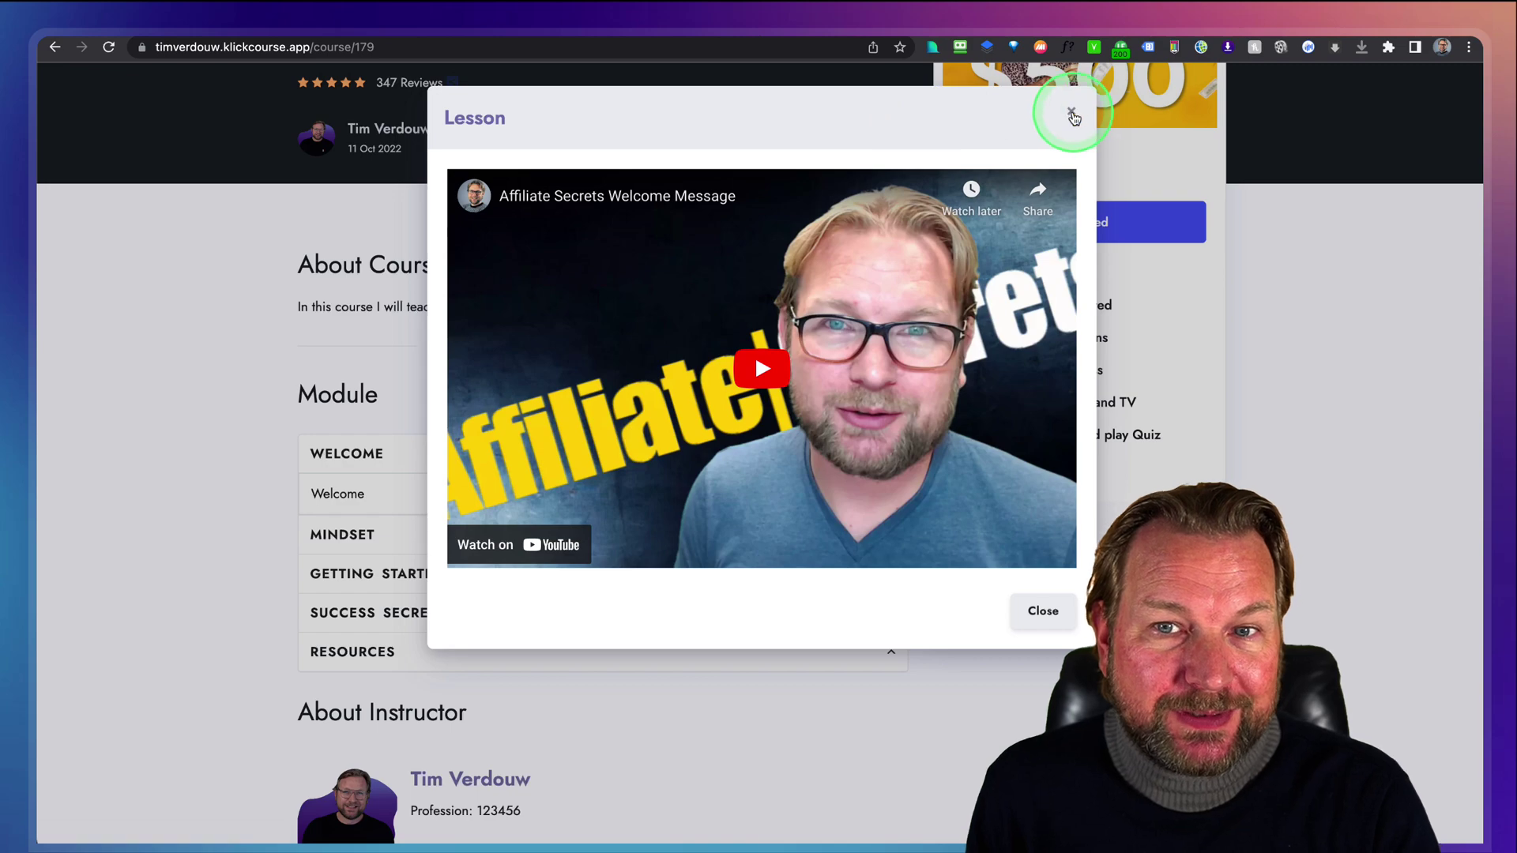
# Step: Close the lesson video and the Add New Chapter form, back up to COURSE MODULES
pyautogui.click(1070, 105)
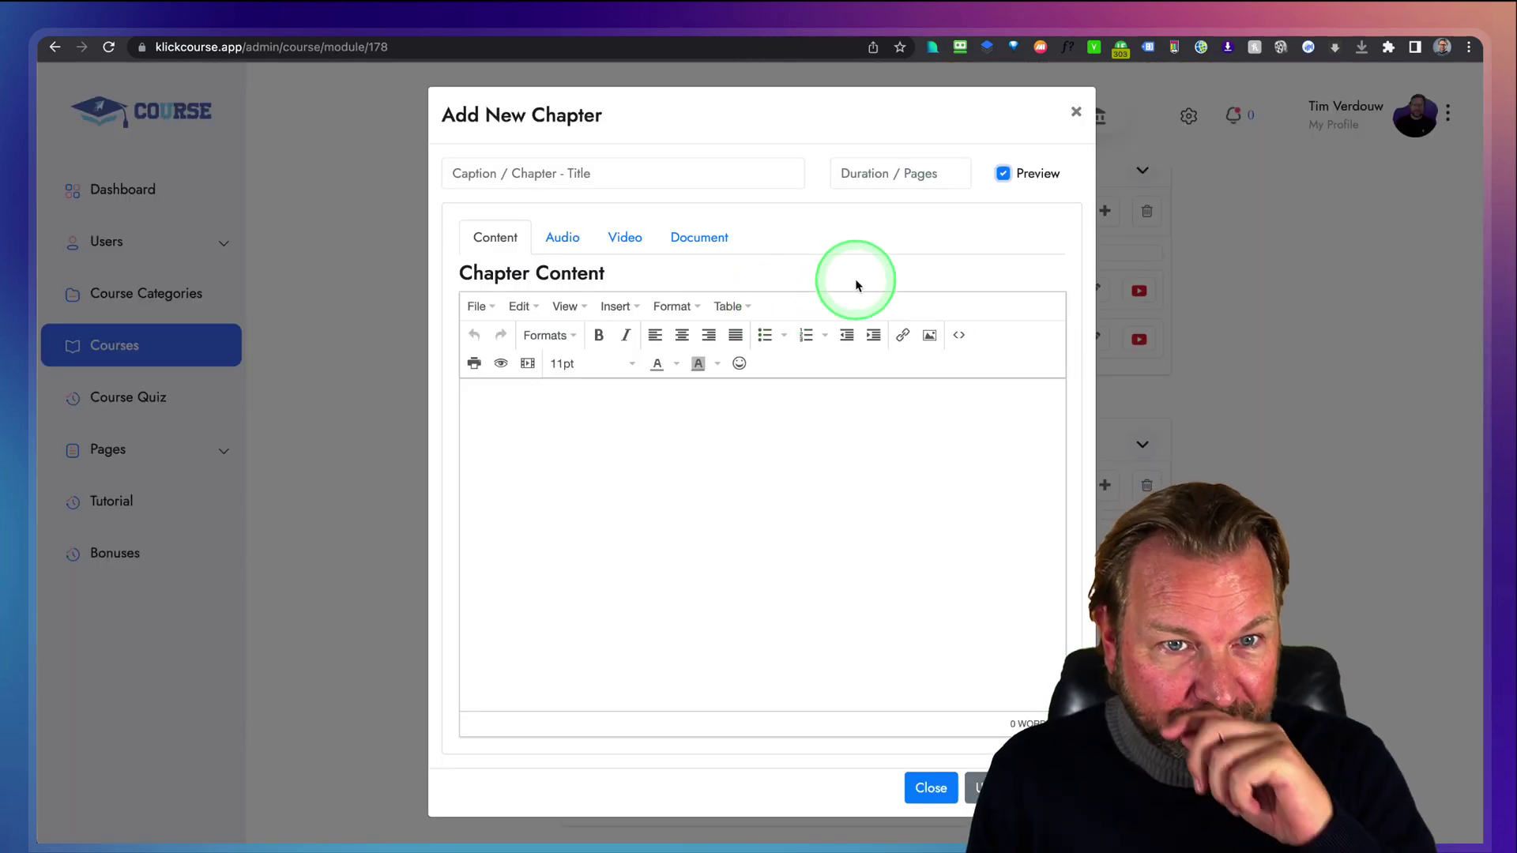
pyautogui.click(1074, 115)
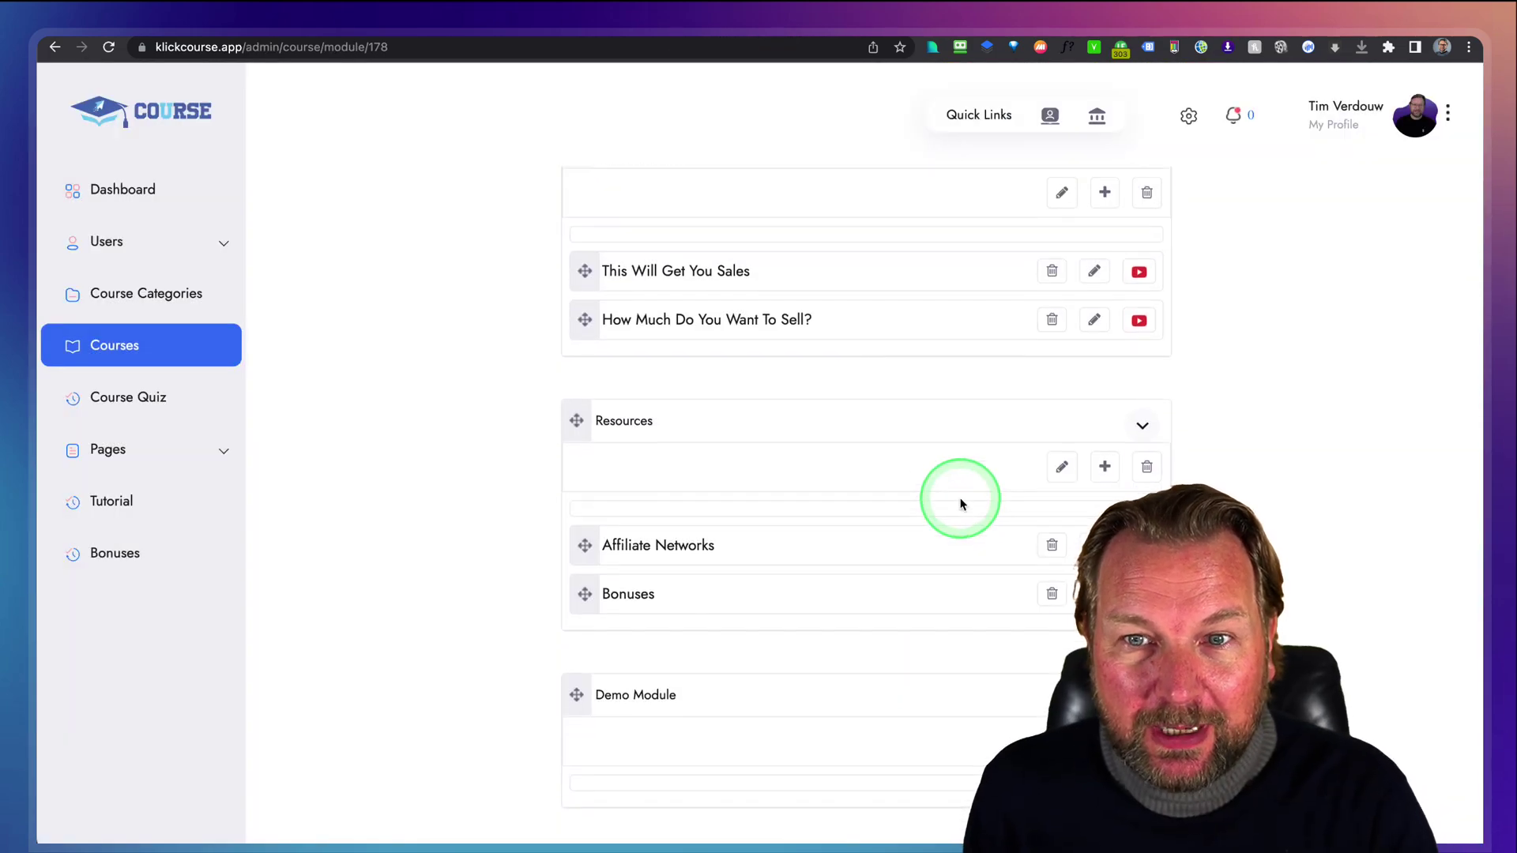
pyautogui.scroll(10, 958, 500)
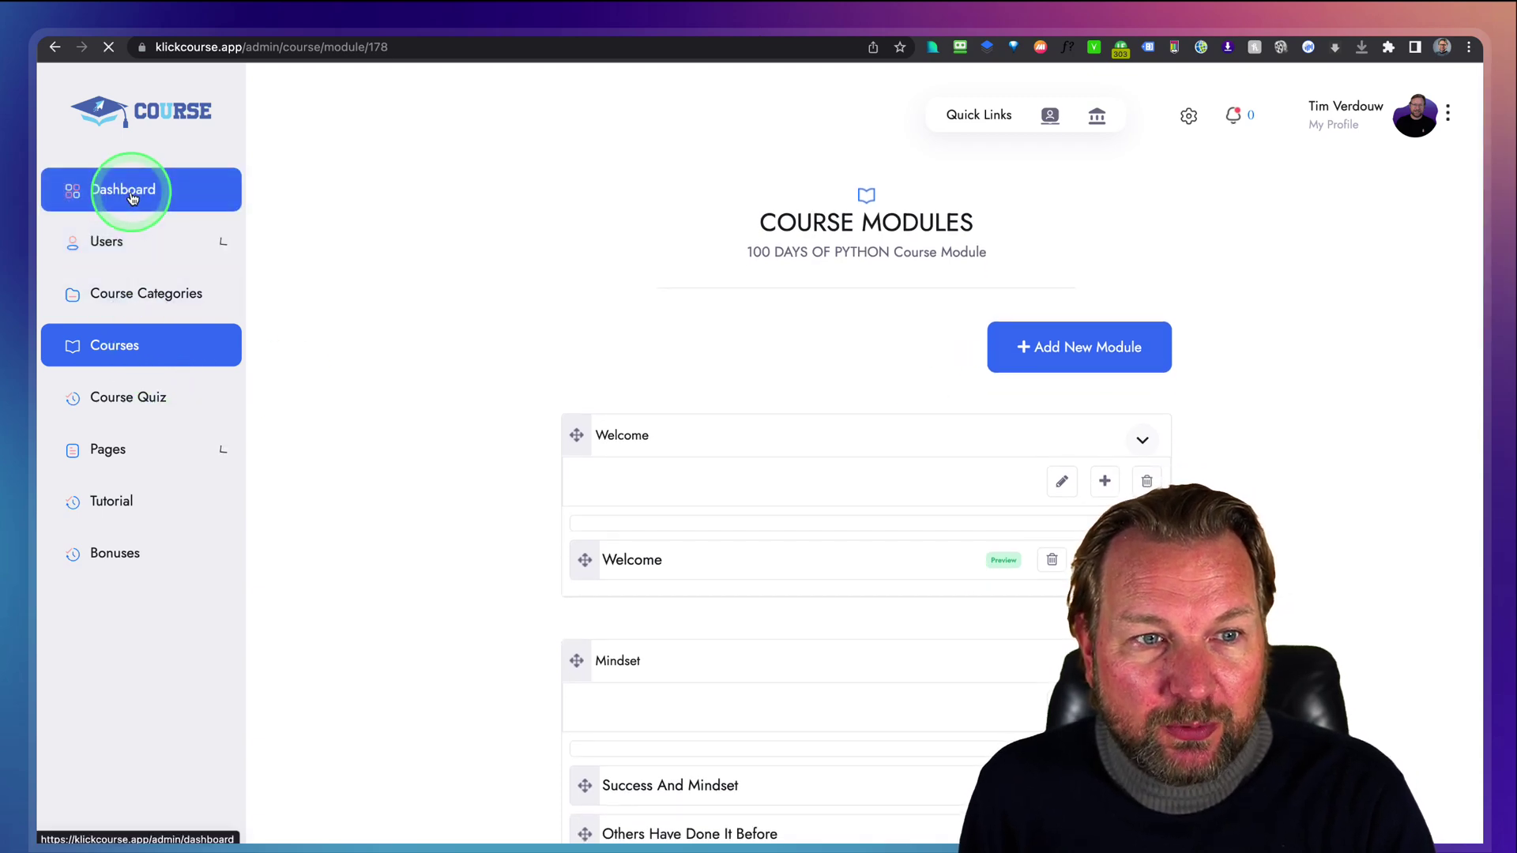
# Step: From All Courses, open Vision Setup for 100 days of python and enter 267 students
pyautogui.click(152, 297)
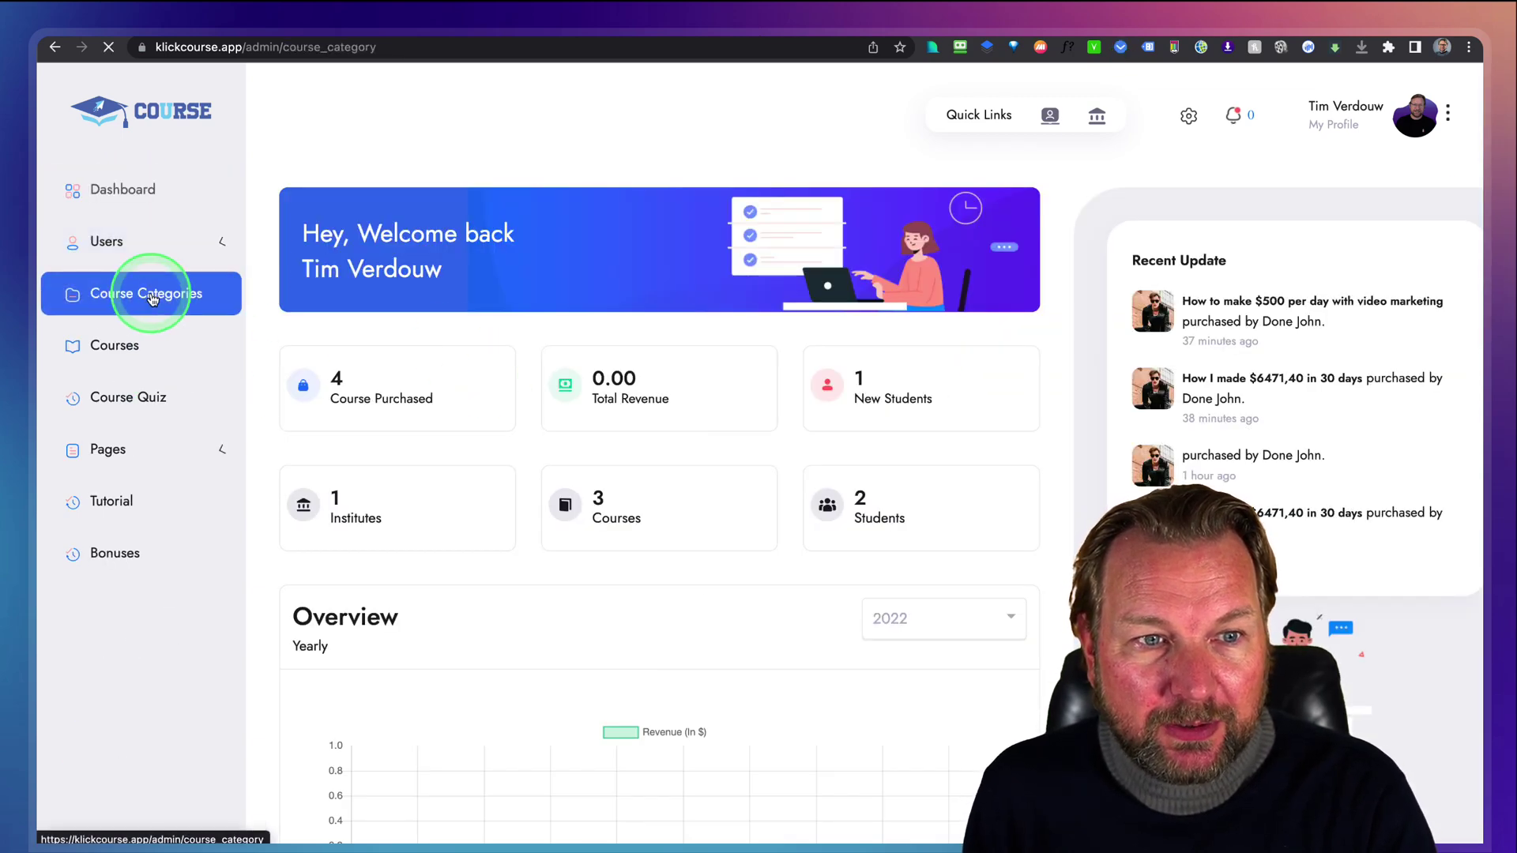
pyautogui.click(118, 348)
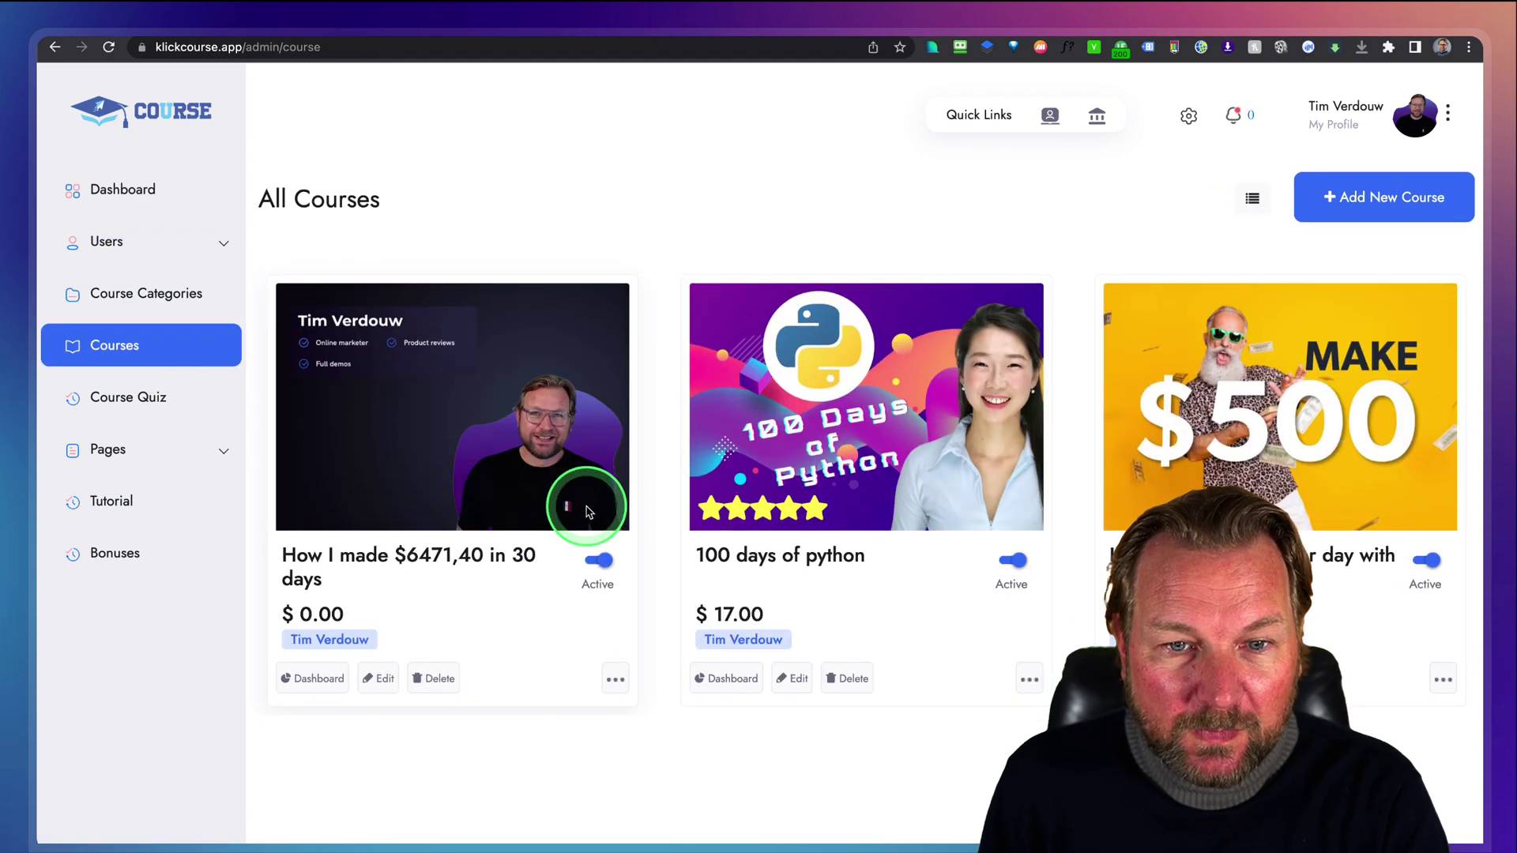
pyautogui.click(1032, 686)
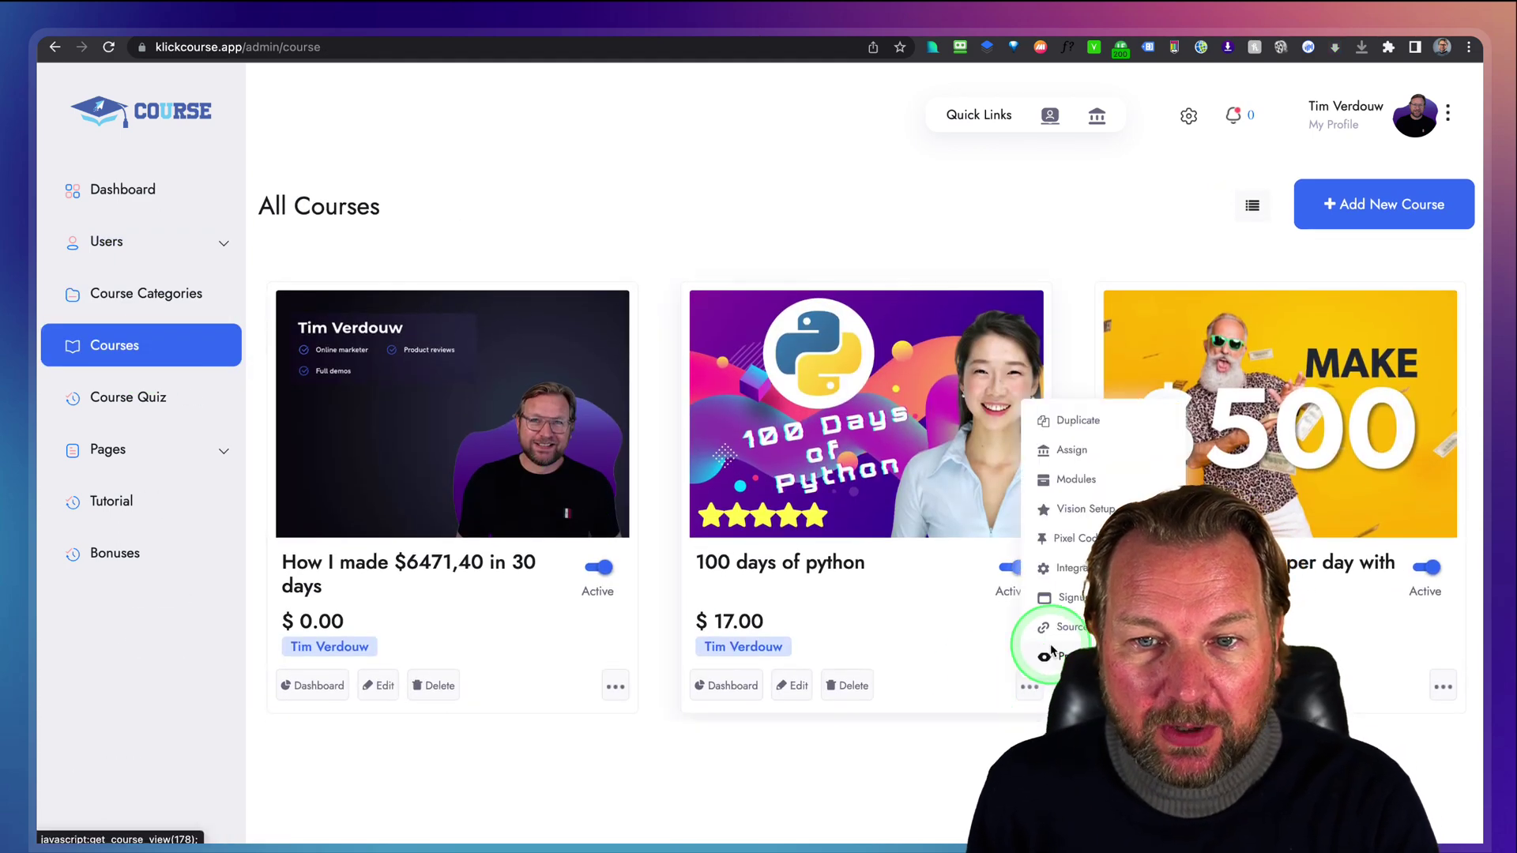
pyautogui.click(1068, 514)
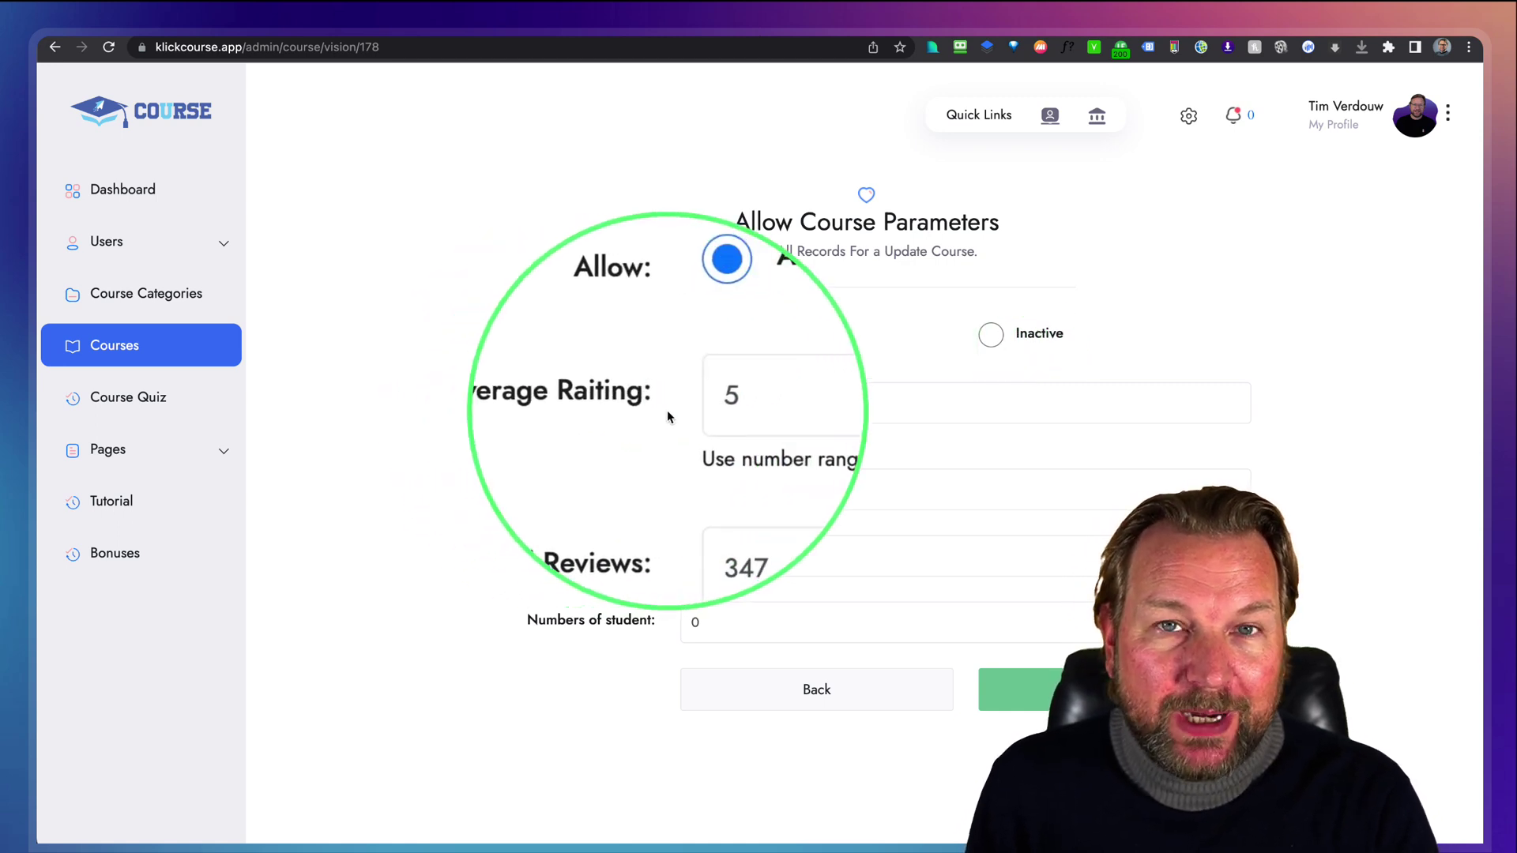
pyautogui.click(703, 409)
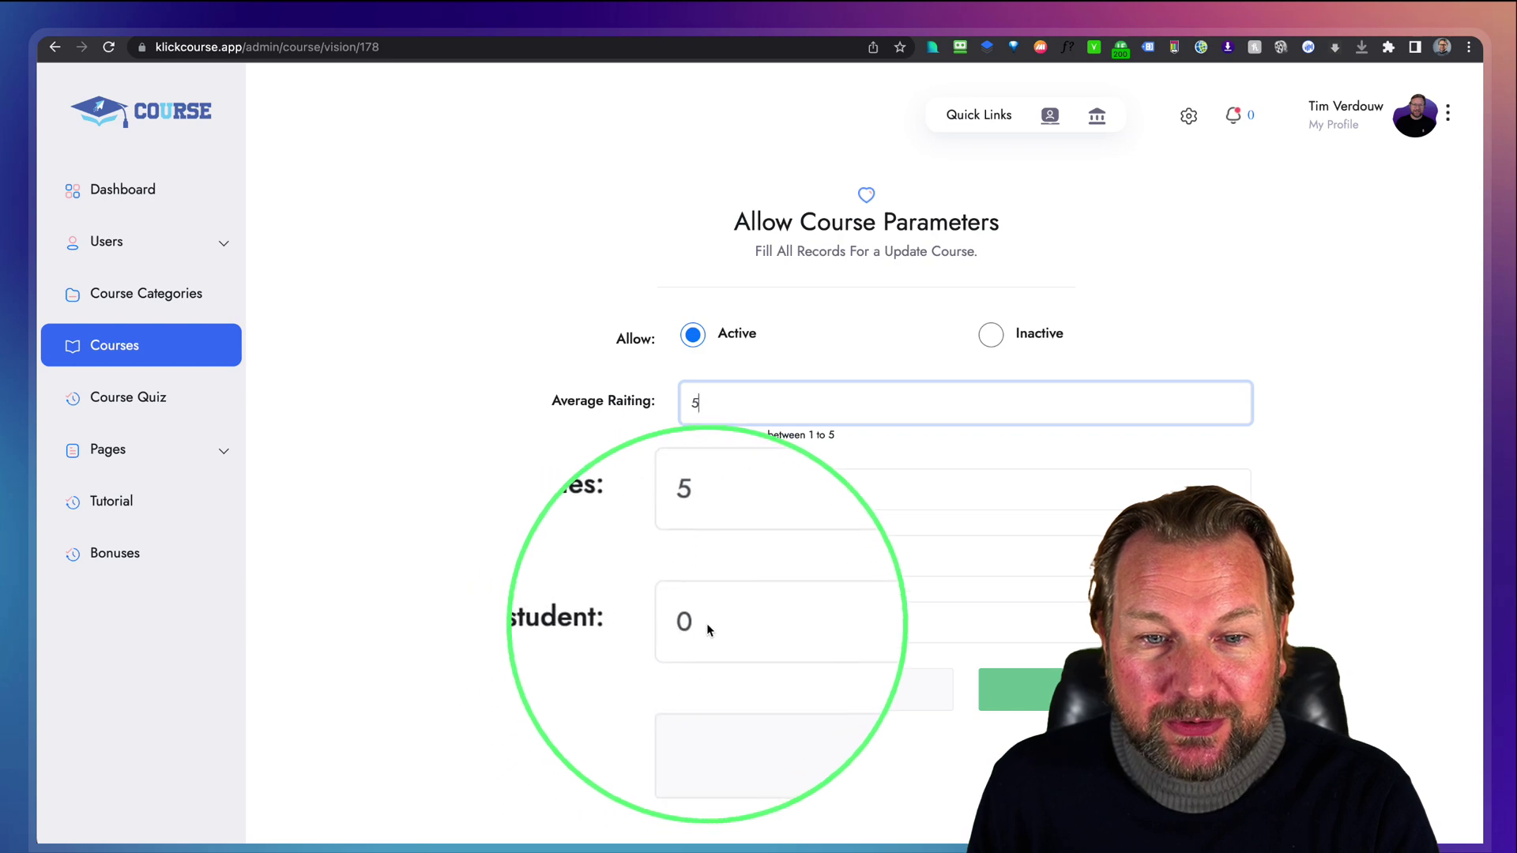
pyautogui.click(635, 635)
pyautogui.write('2')
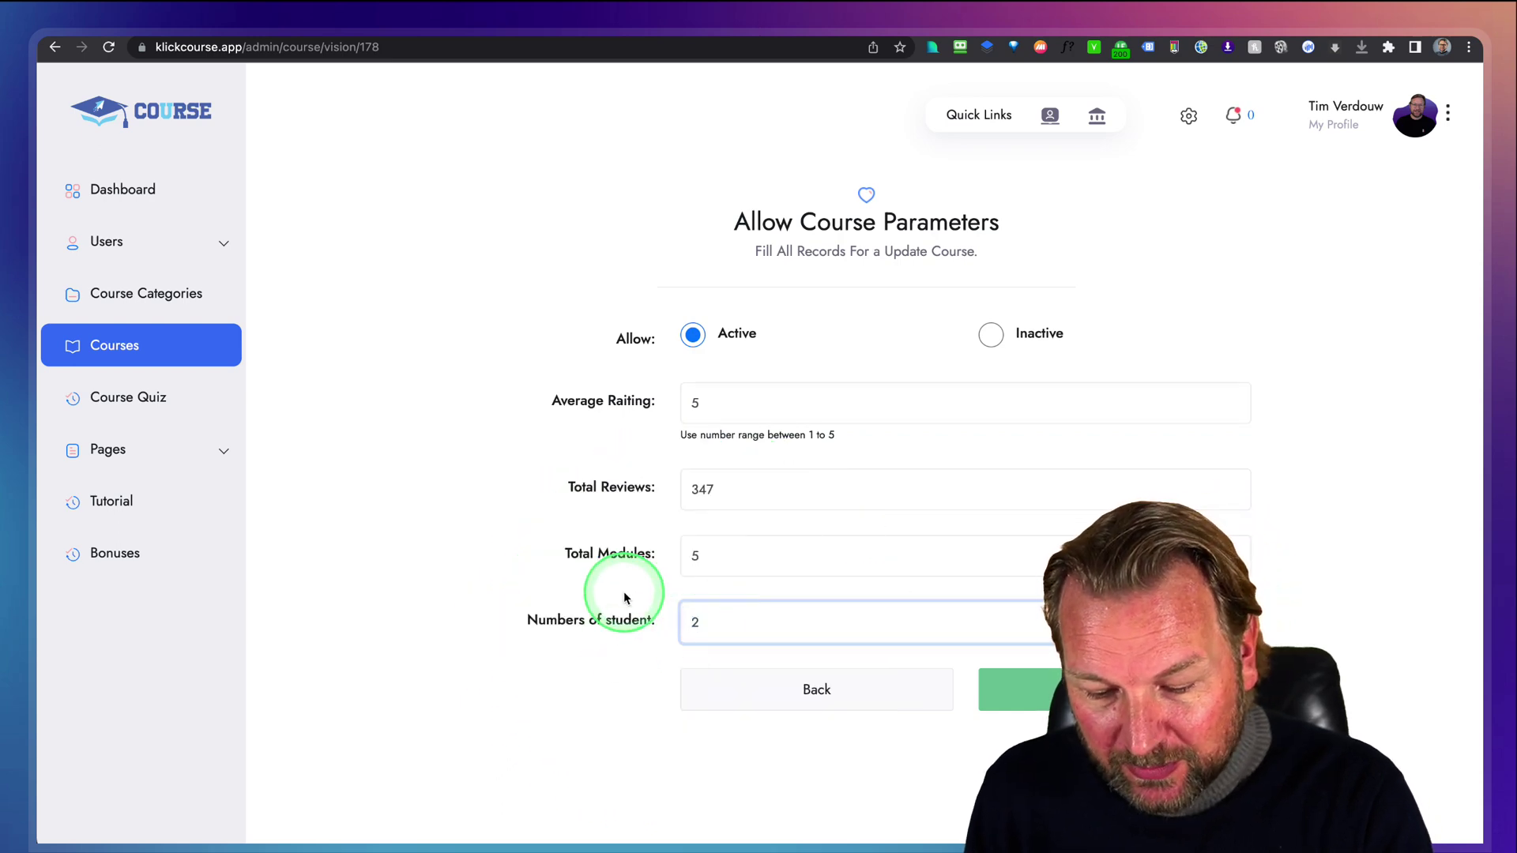
pyautogui.write('67')
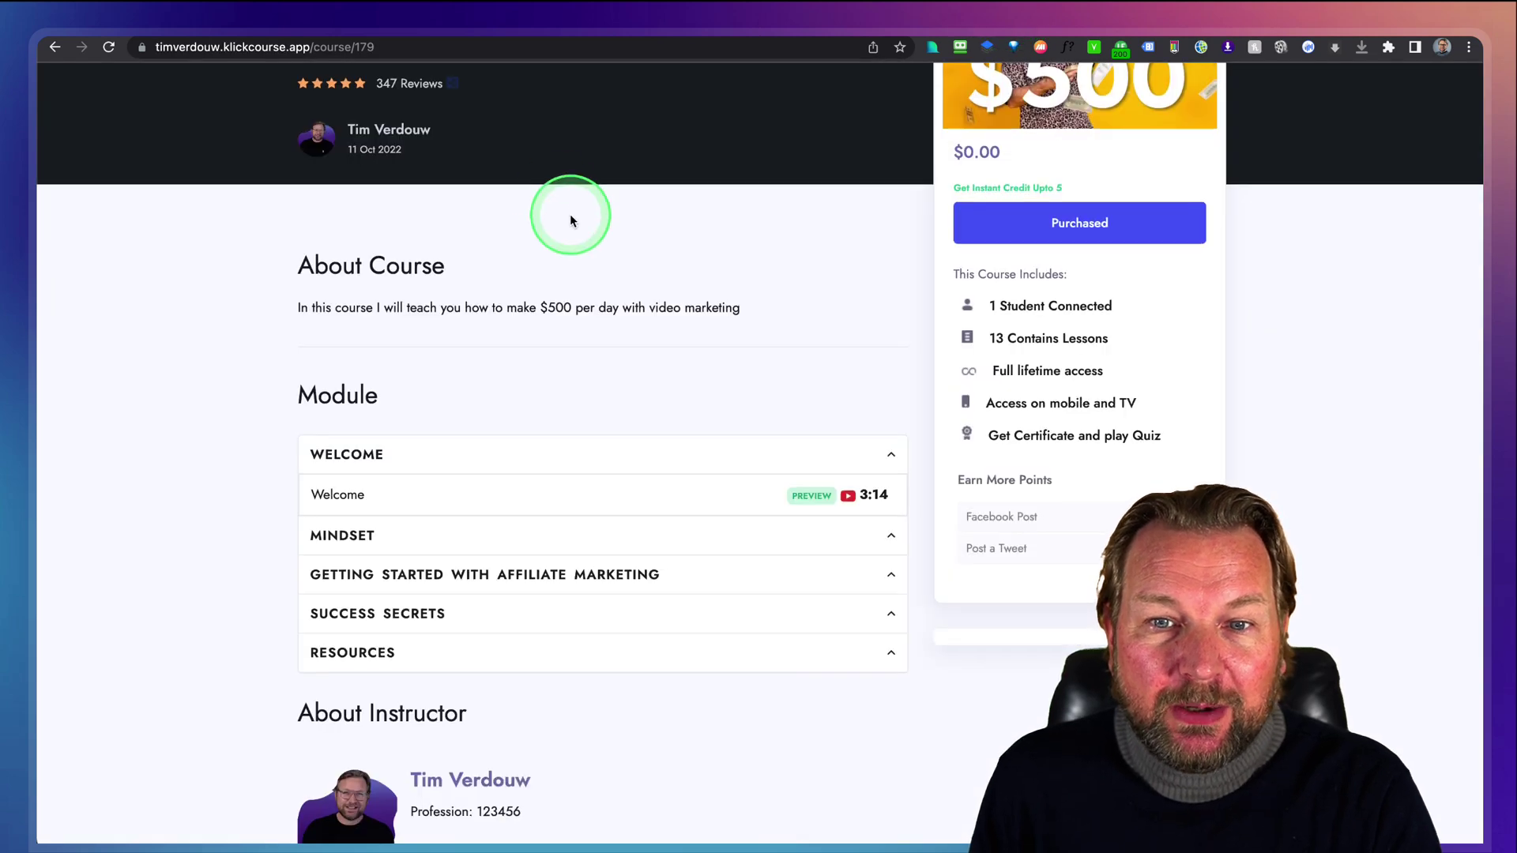
# Step: Check the 347 reviews on the public course page, then return to the admin tab
pyautogui.scroll(2, 569, 221)
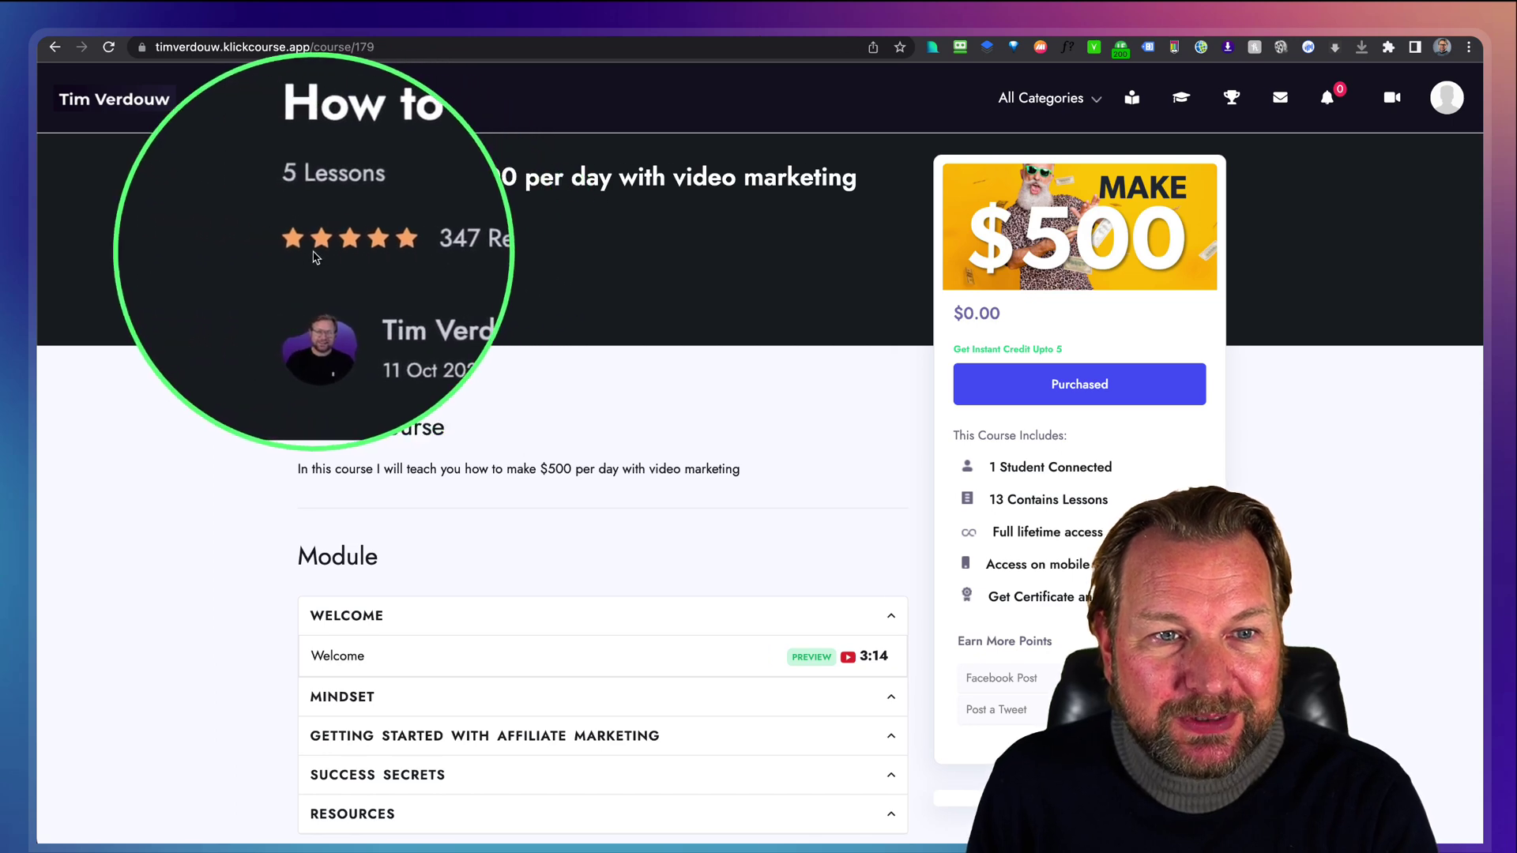
pyautogui.click(743, 26)
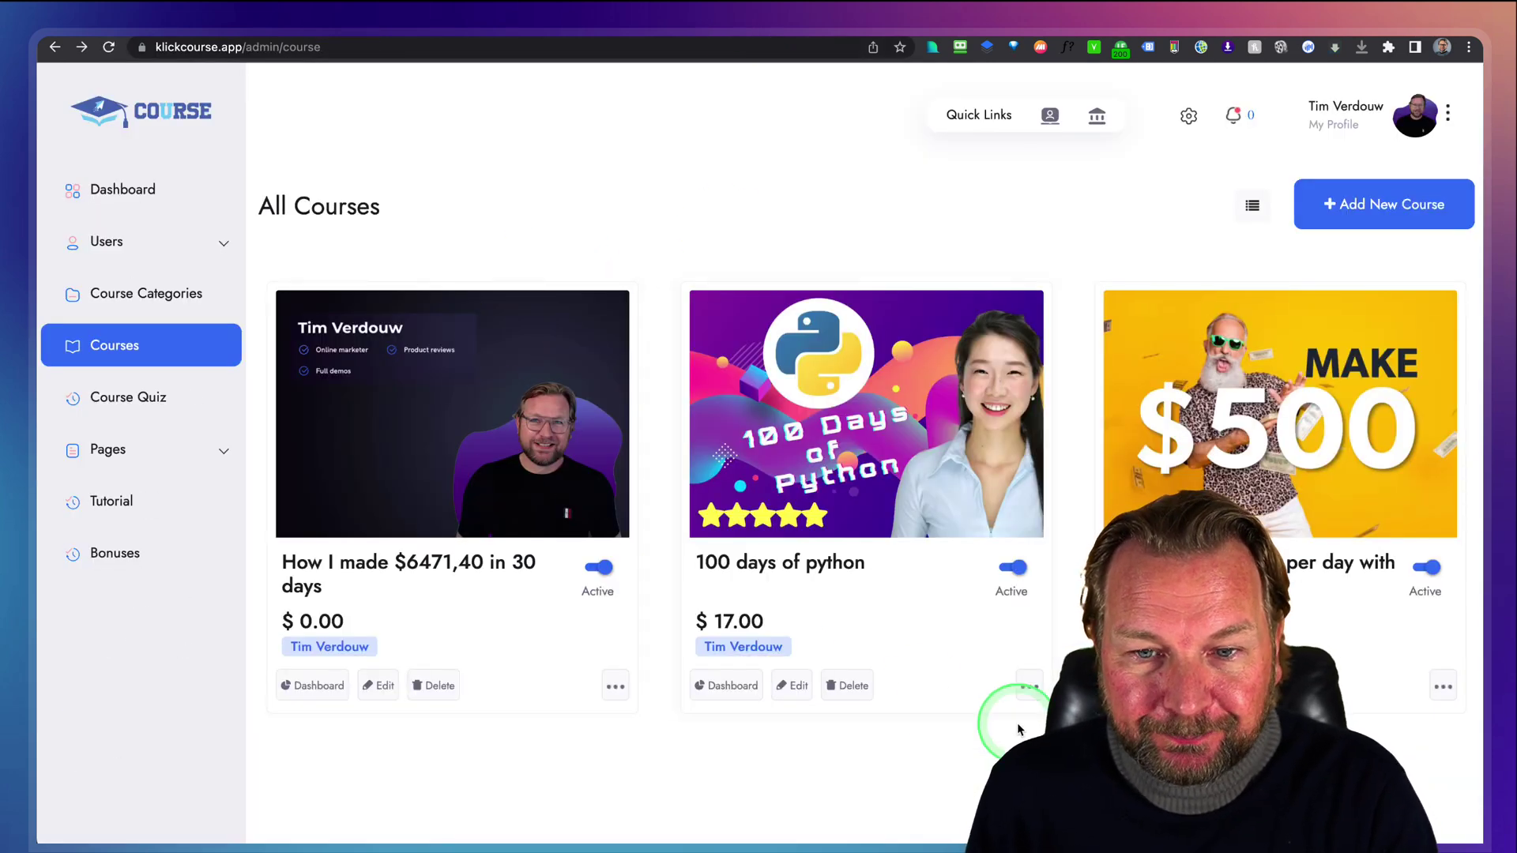
pyautogui.click(1028, 688)
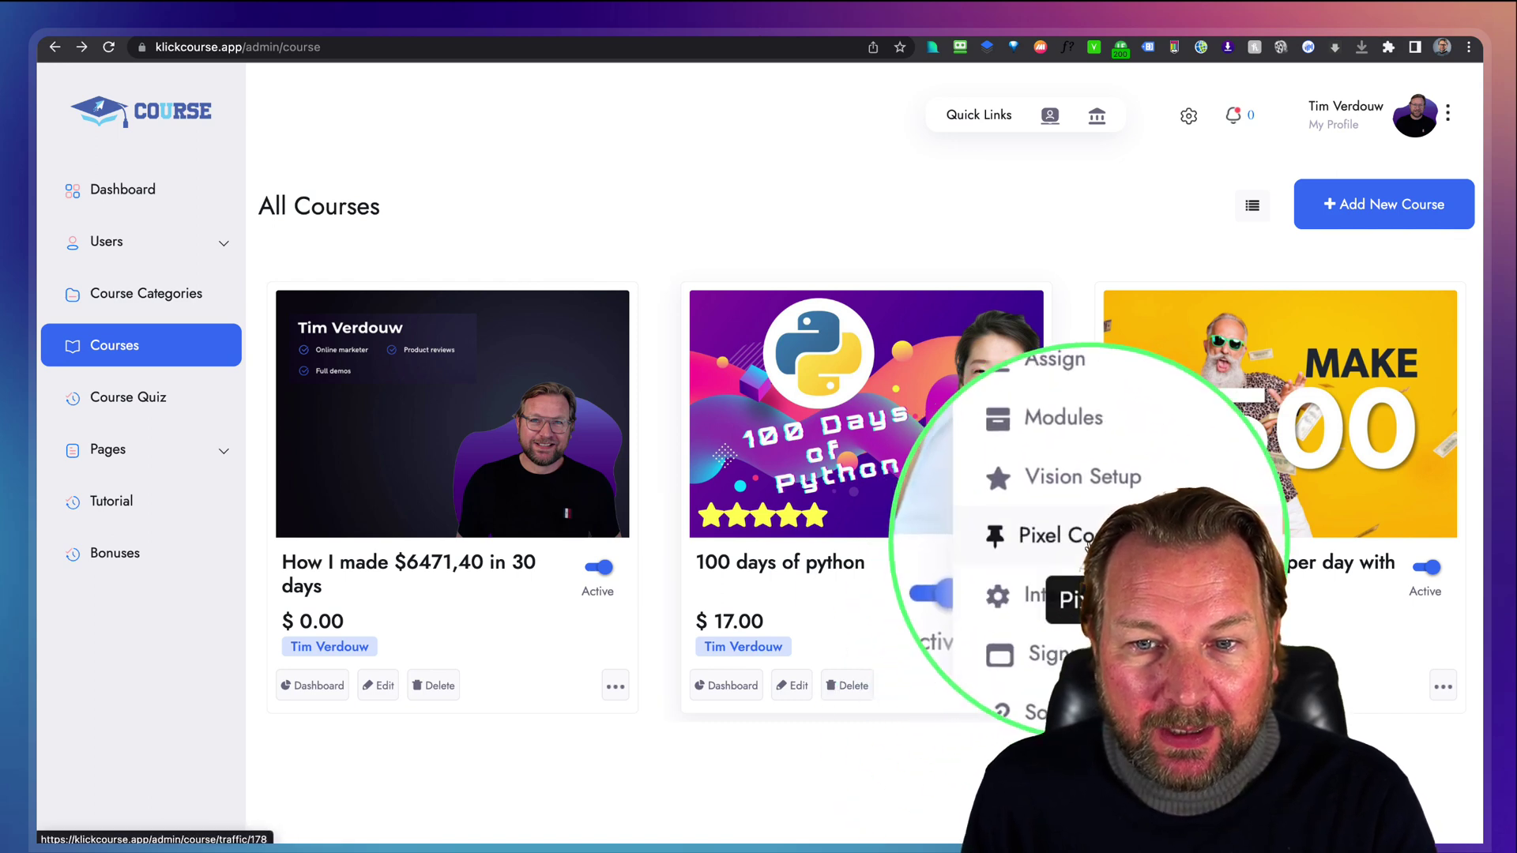
pyautogui.click(1078, 545)
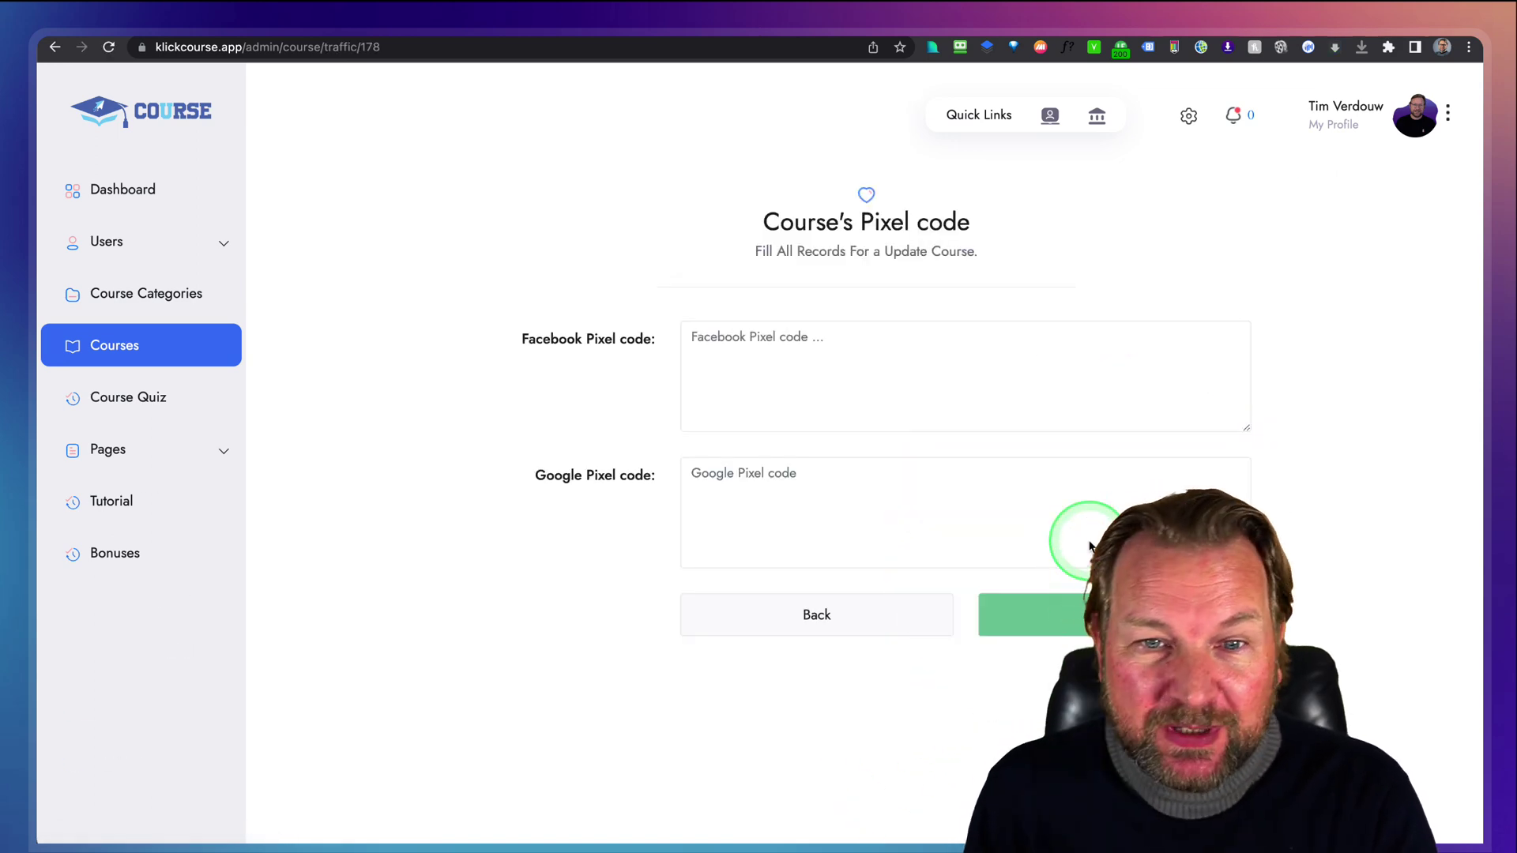
pyautogui.press('super+bracketleft')
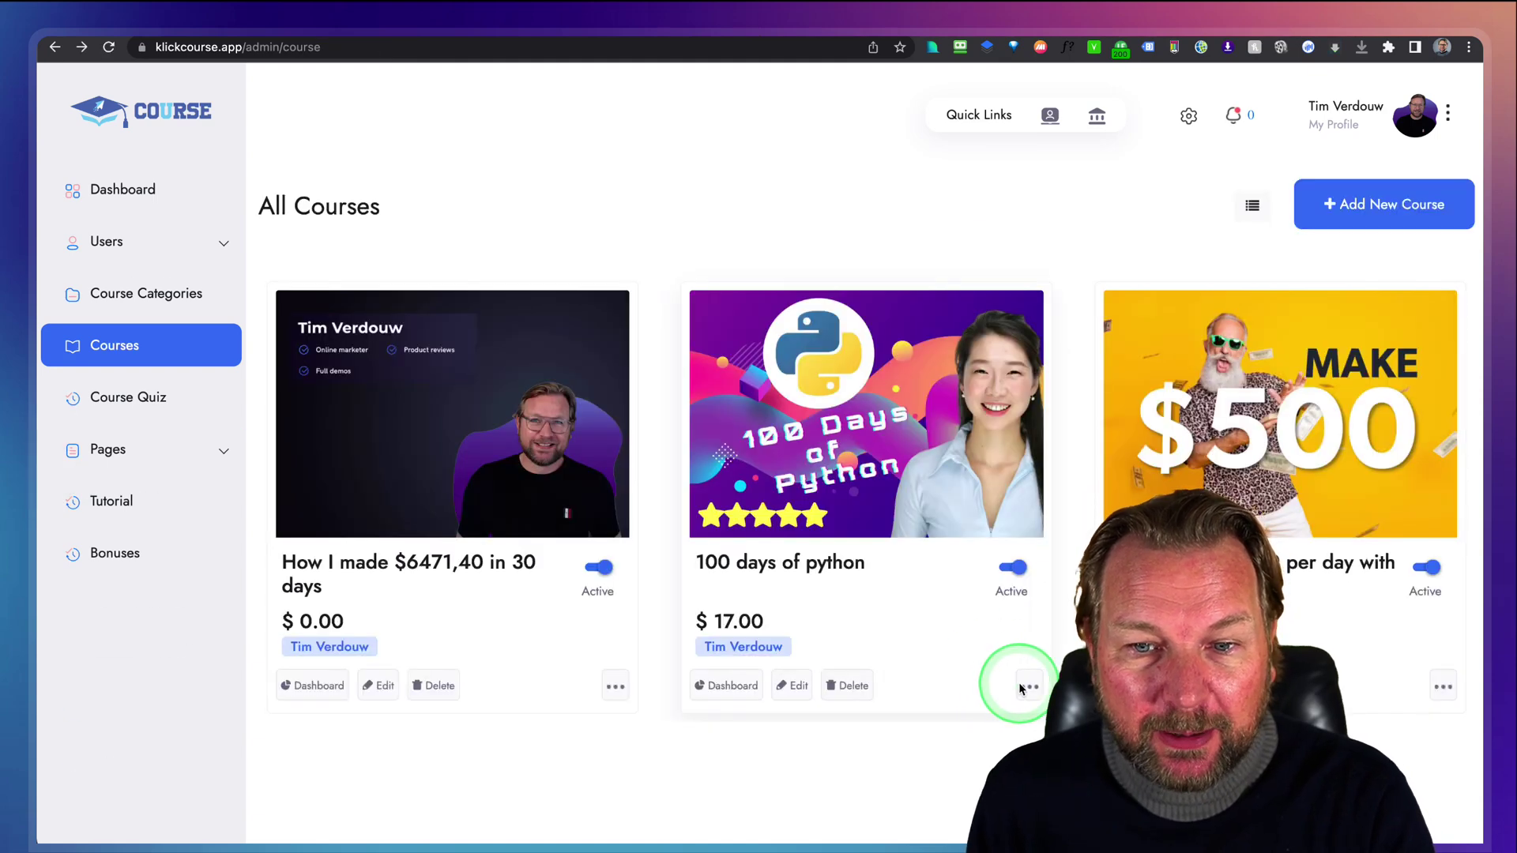
pyautogui.click(1027, 685)
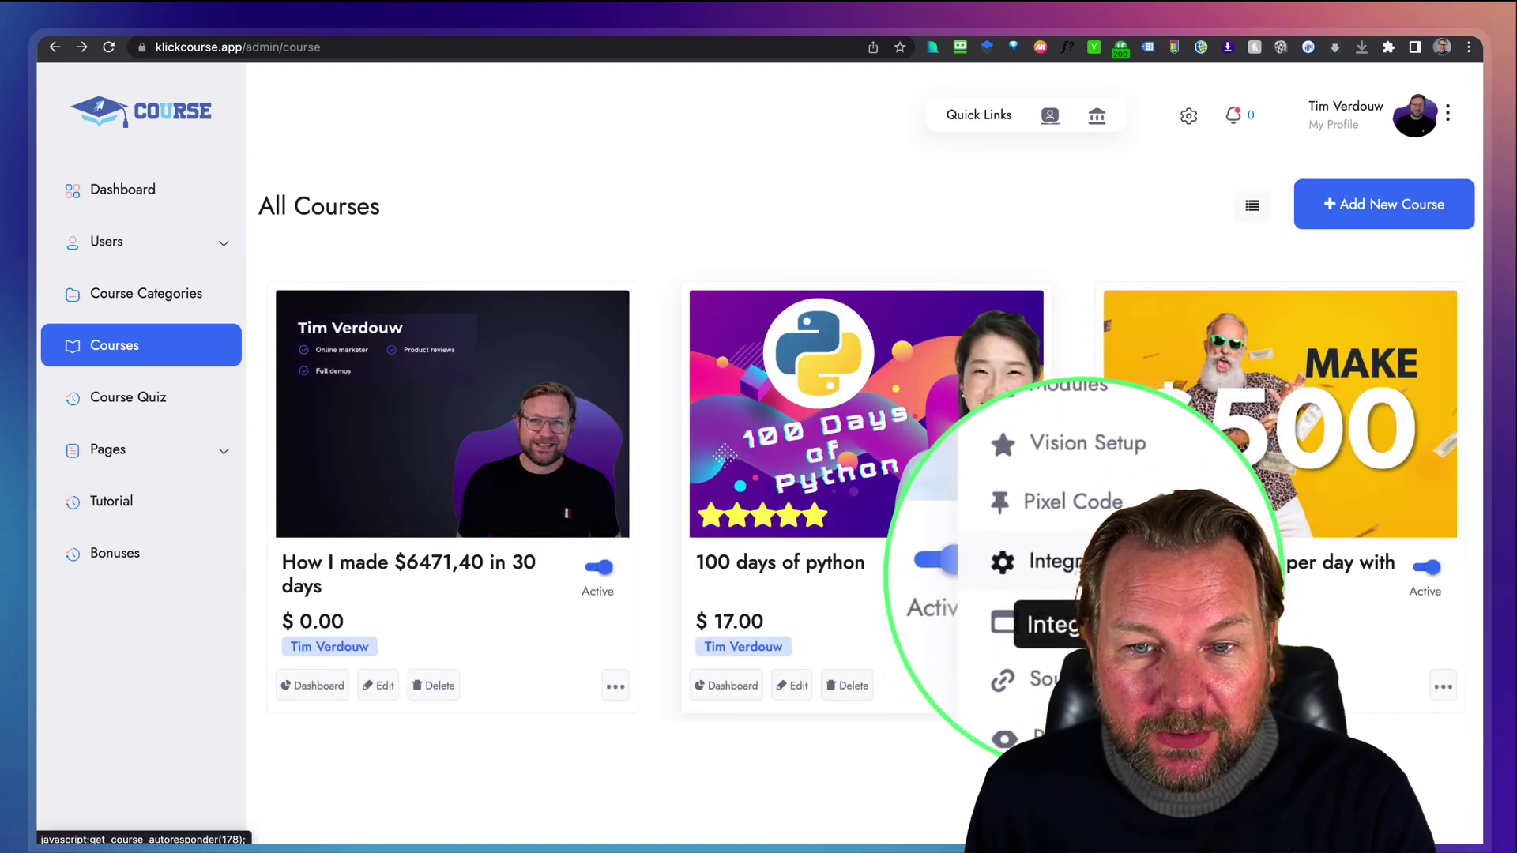
pyautogui.click(1072, 568)
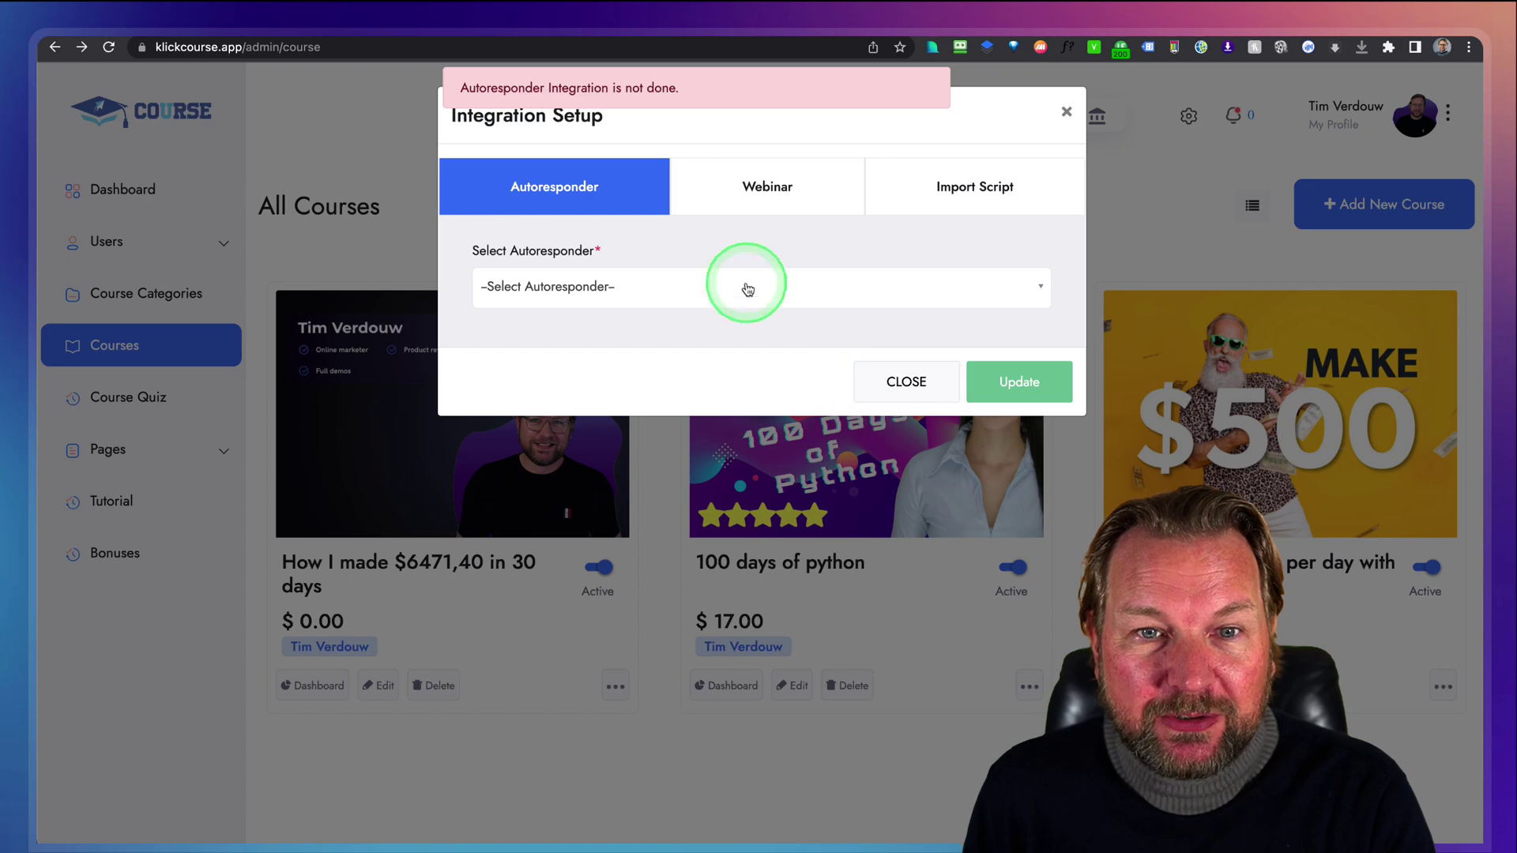
pyautogui.click(578, 286)
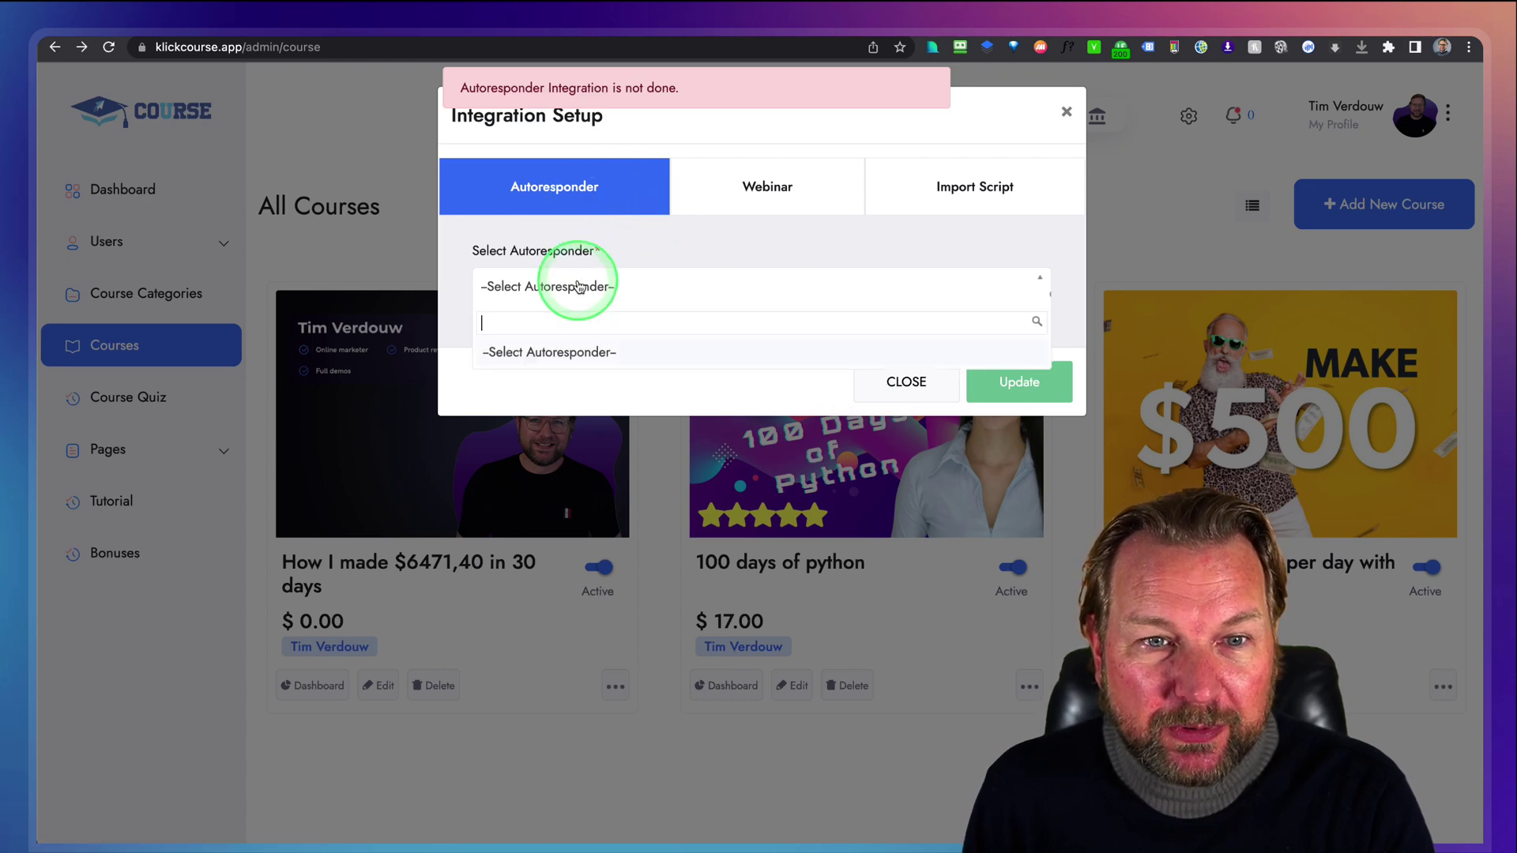
pyautogui.click(576, 352)
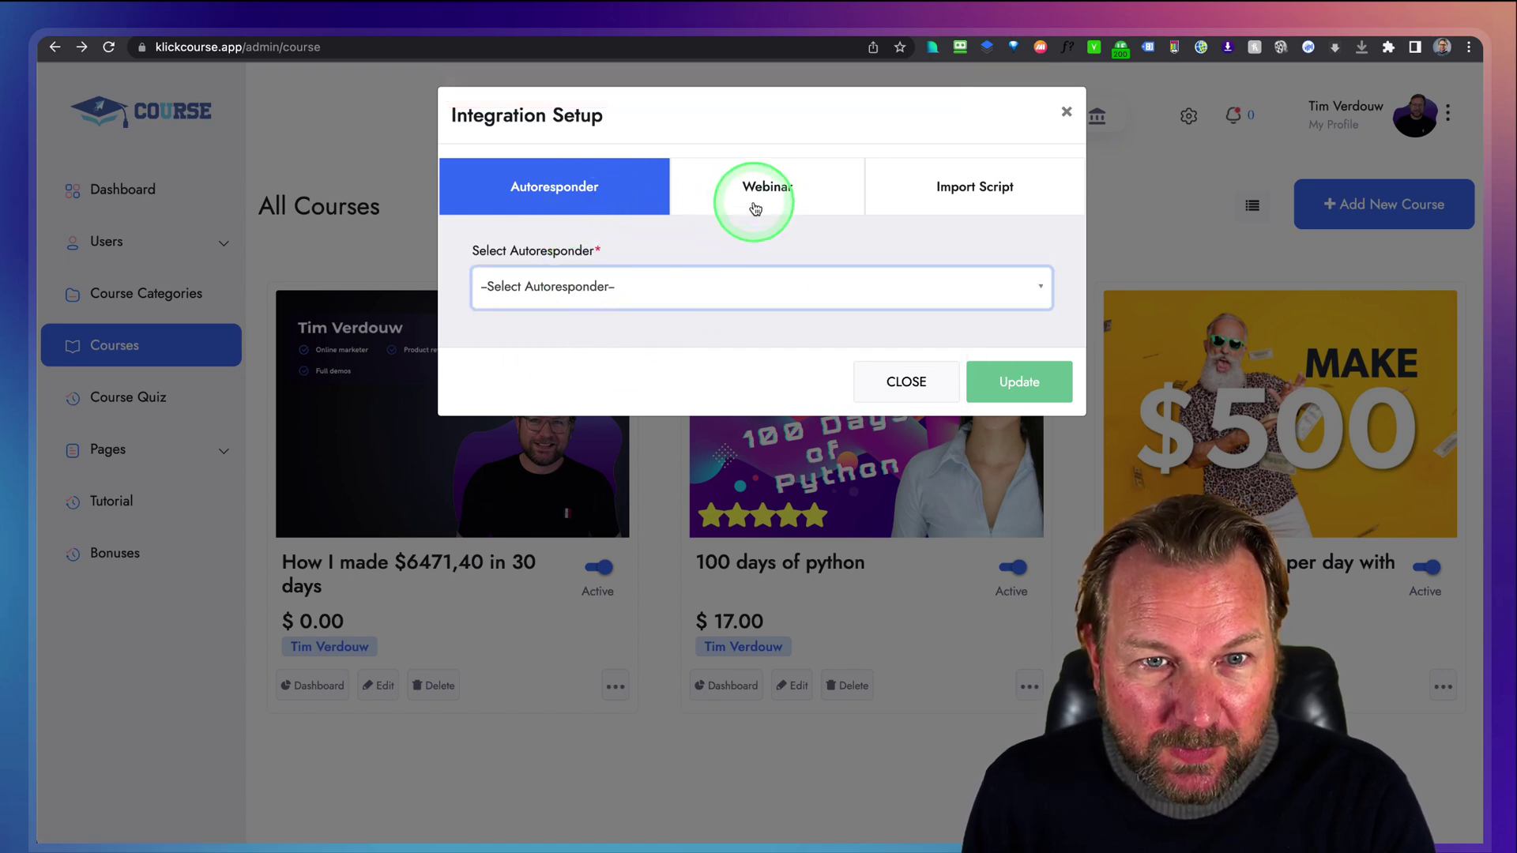
pyautogui.click(643, 286)
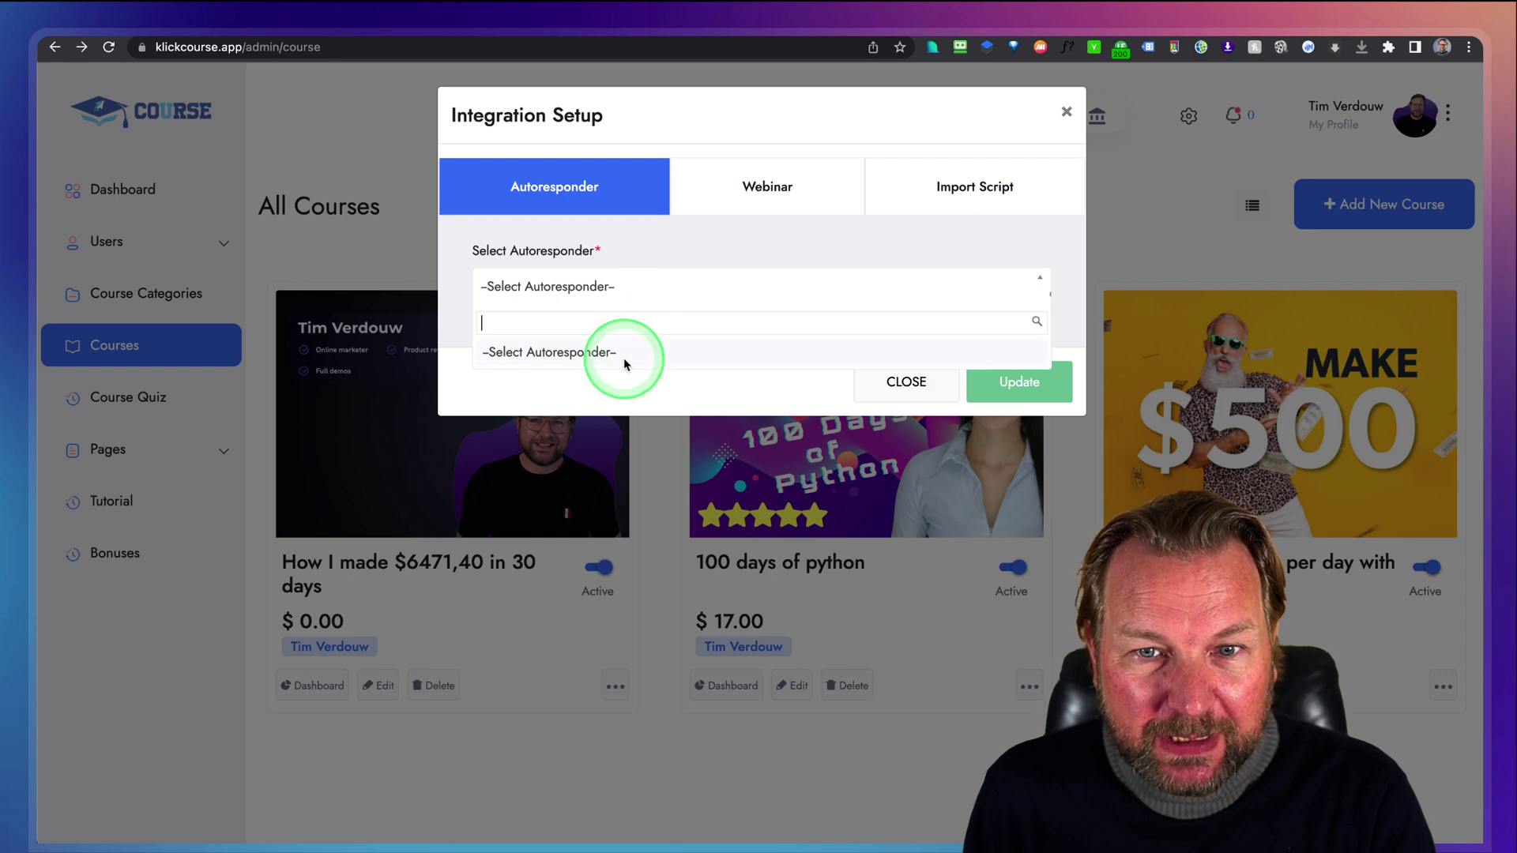
pyautogui.click(599, 355)
pyautogui.click(656, 289)
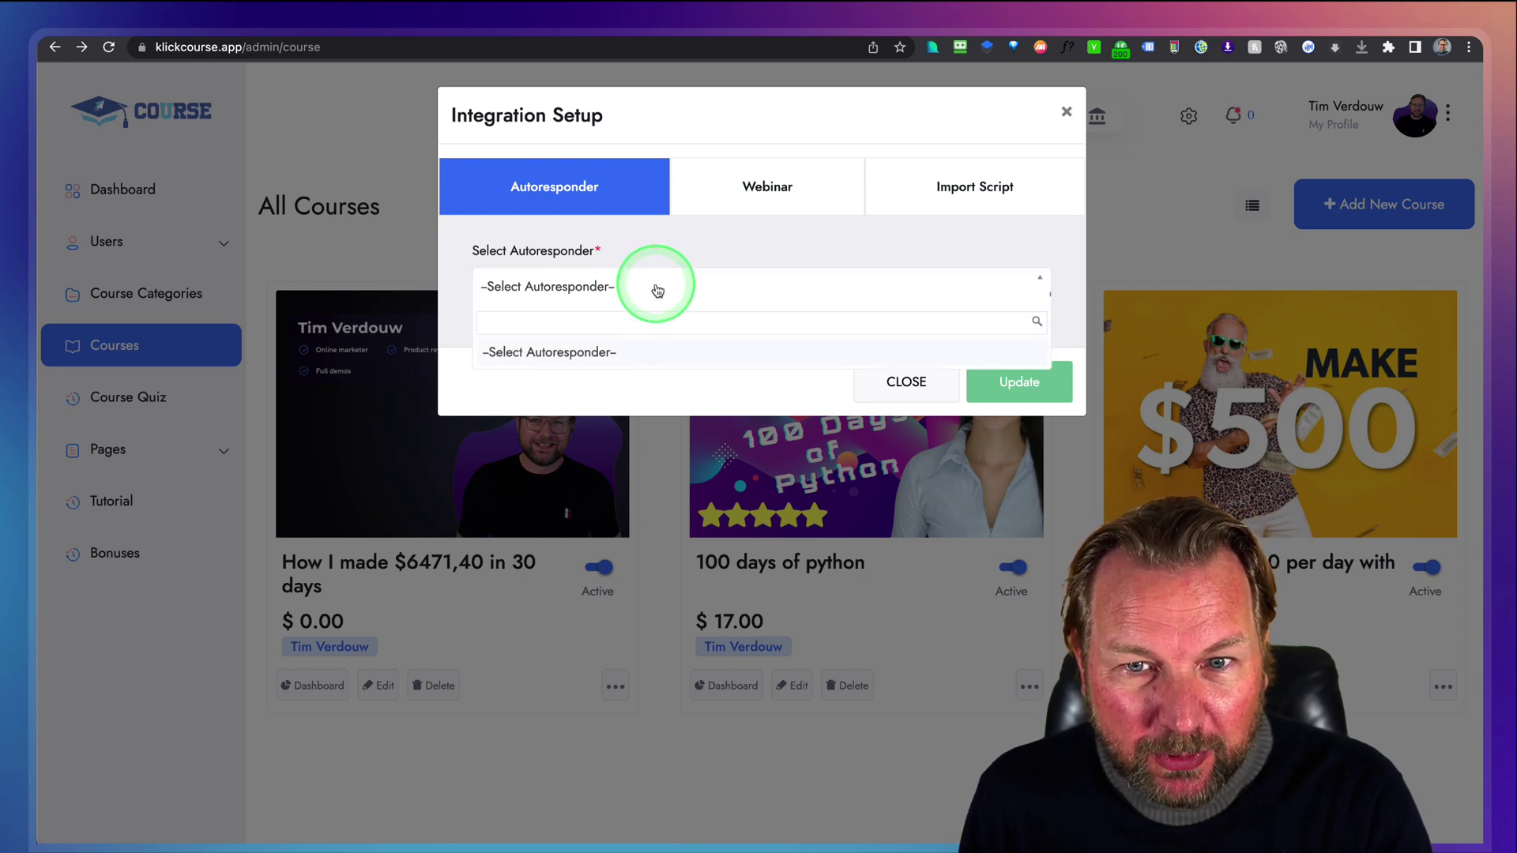
pyautogui.click(712, 285)
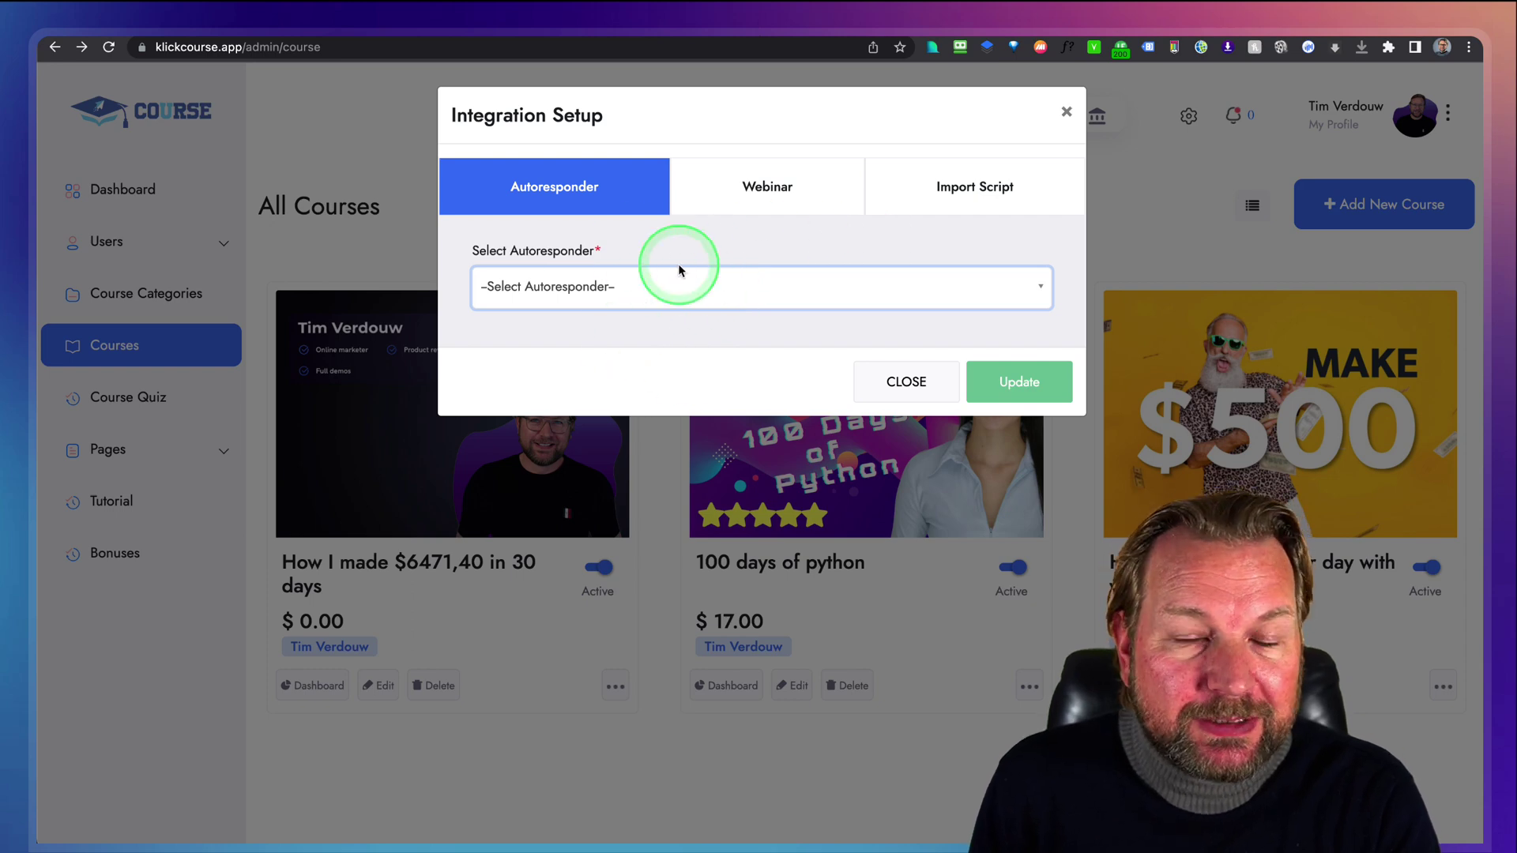
pyautogui.click(752, 187)
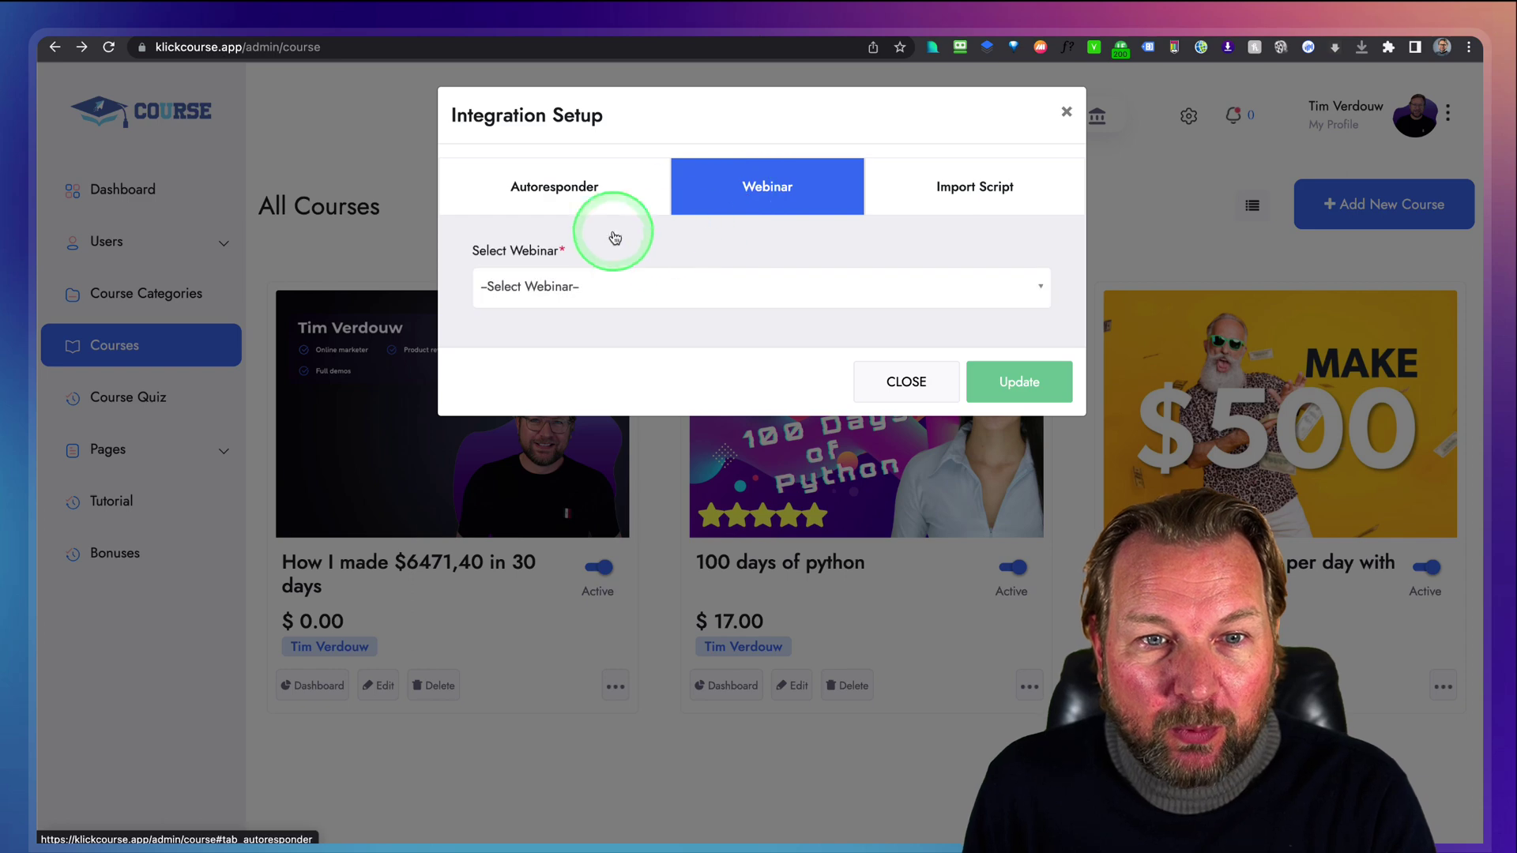
pyautogui.click(630, 288)
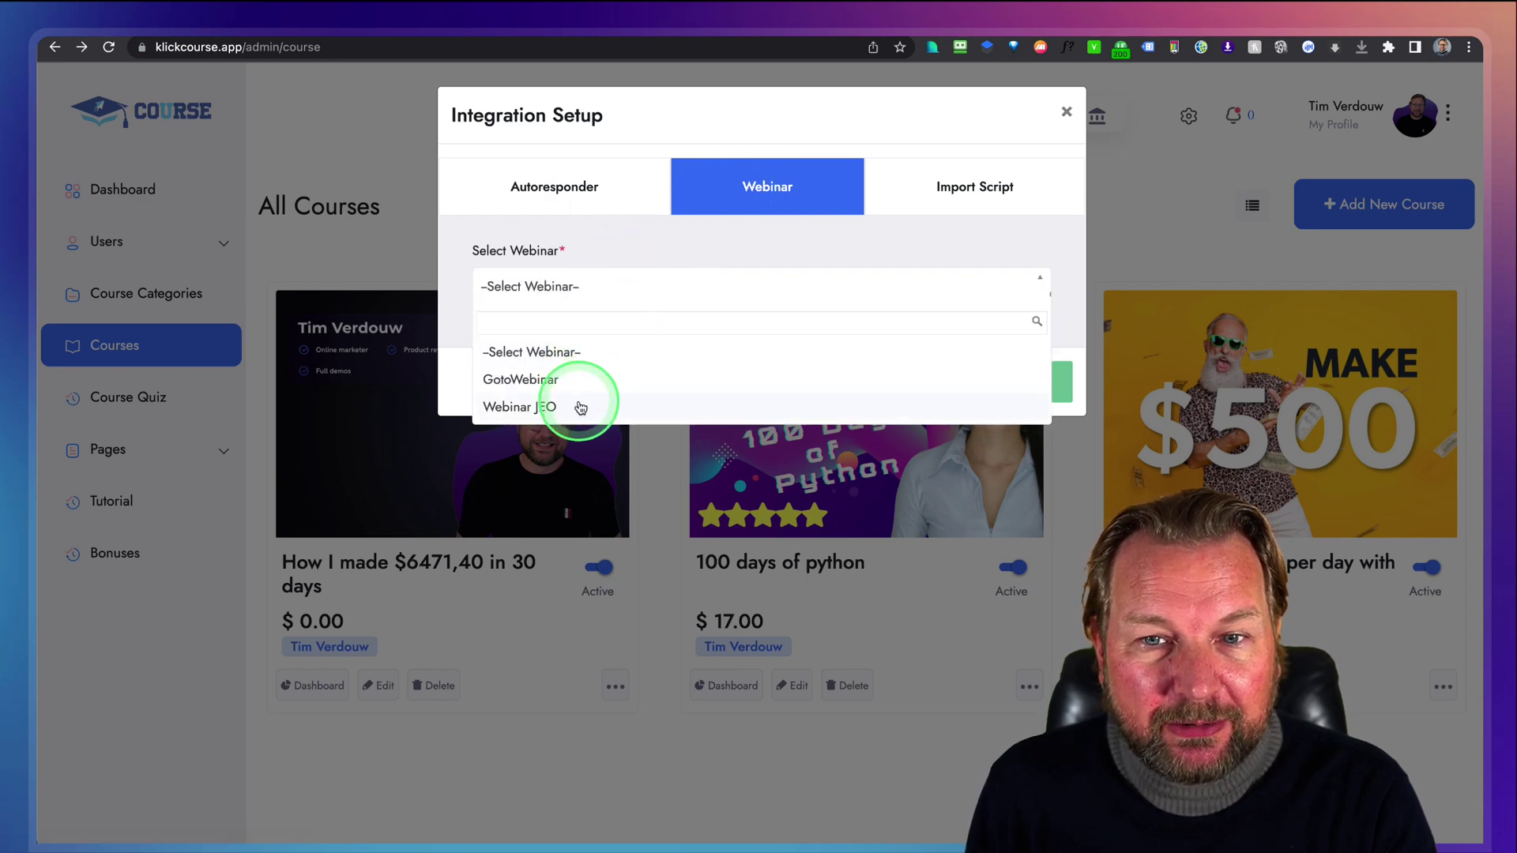
pyautogui.click(608, 255)
pyautogui.click(984, 193)
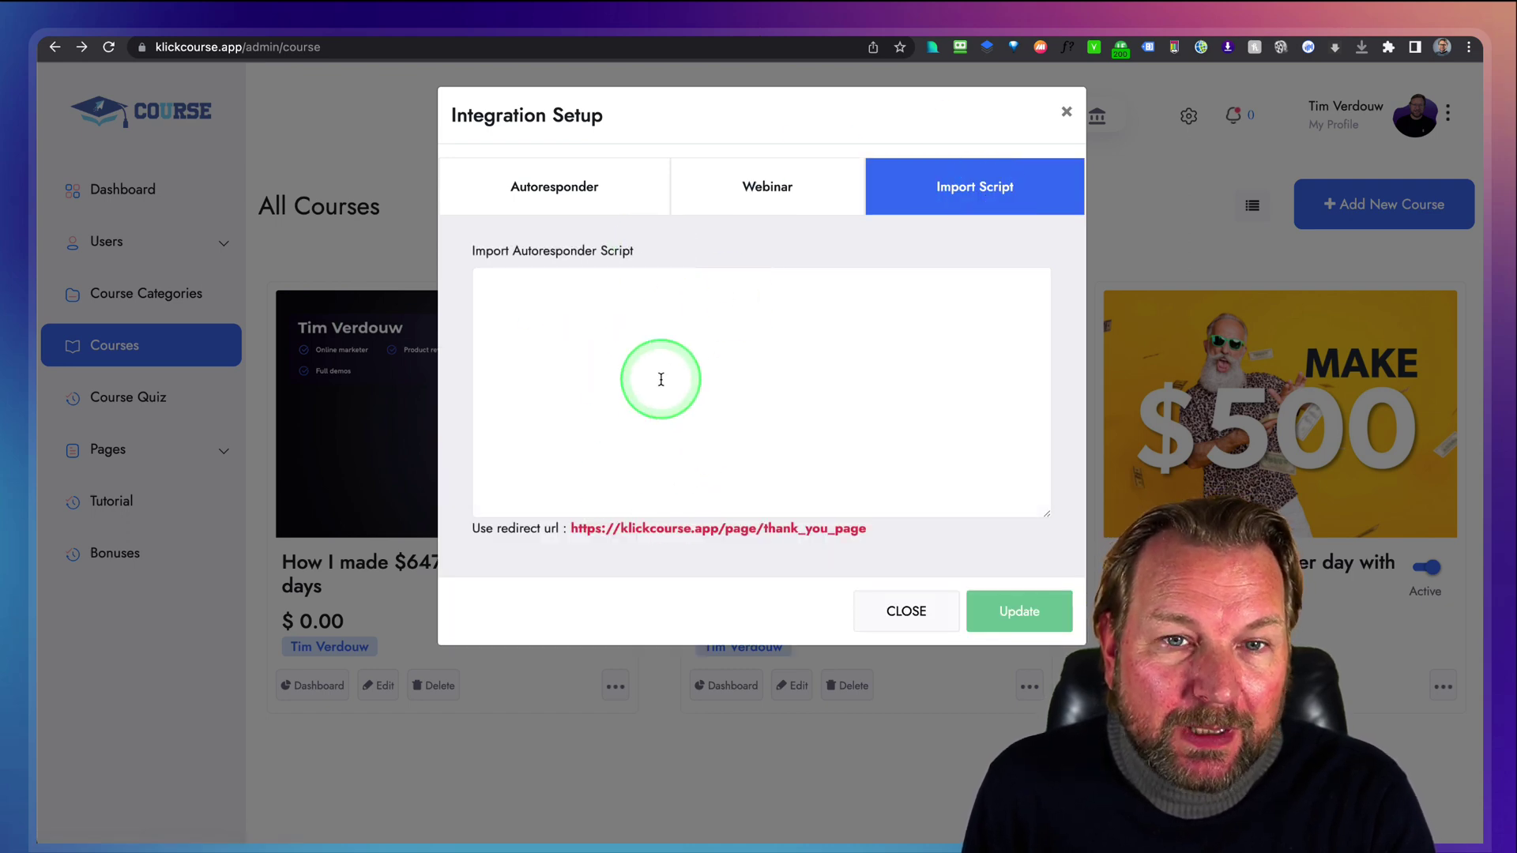
pyautogui.click(1066, 111)
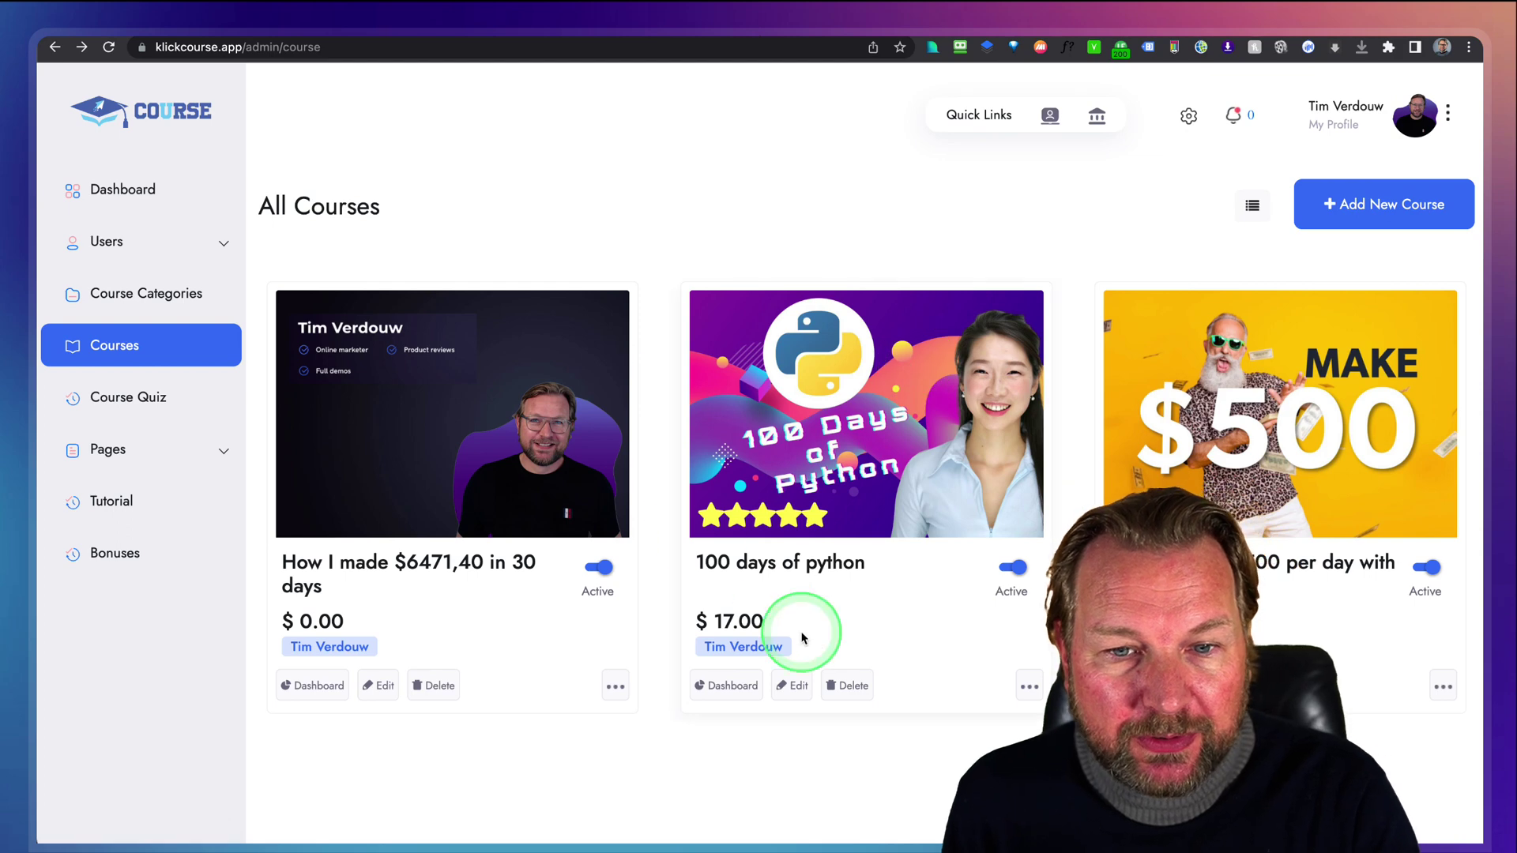
pyautogui.click(1029, 687)
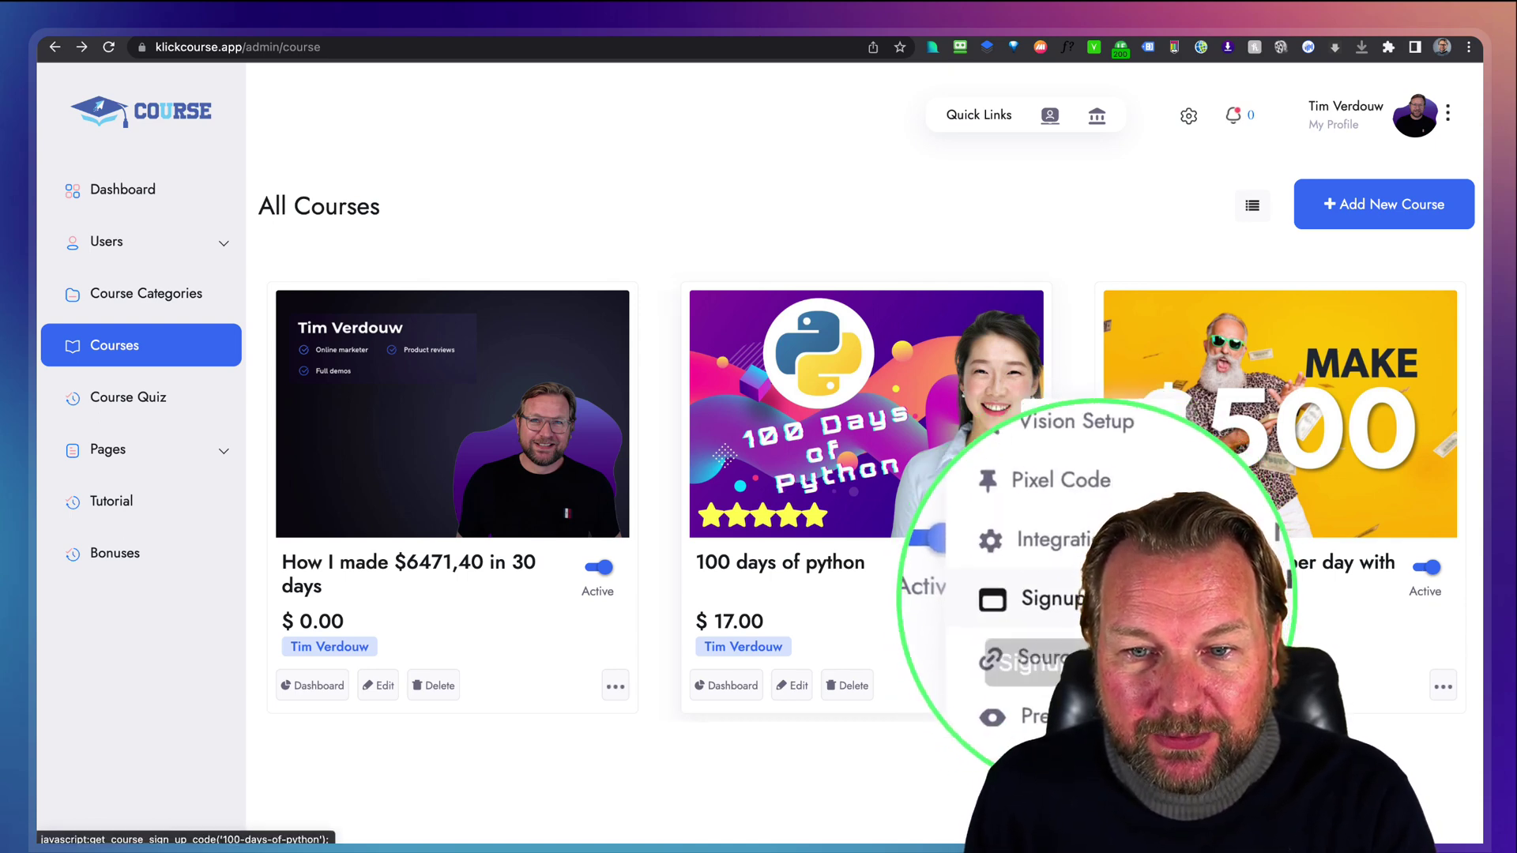
pyautogui.click(1073, 598)
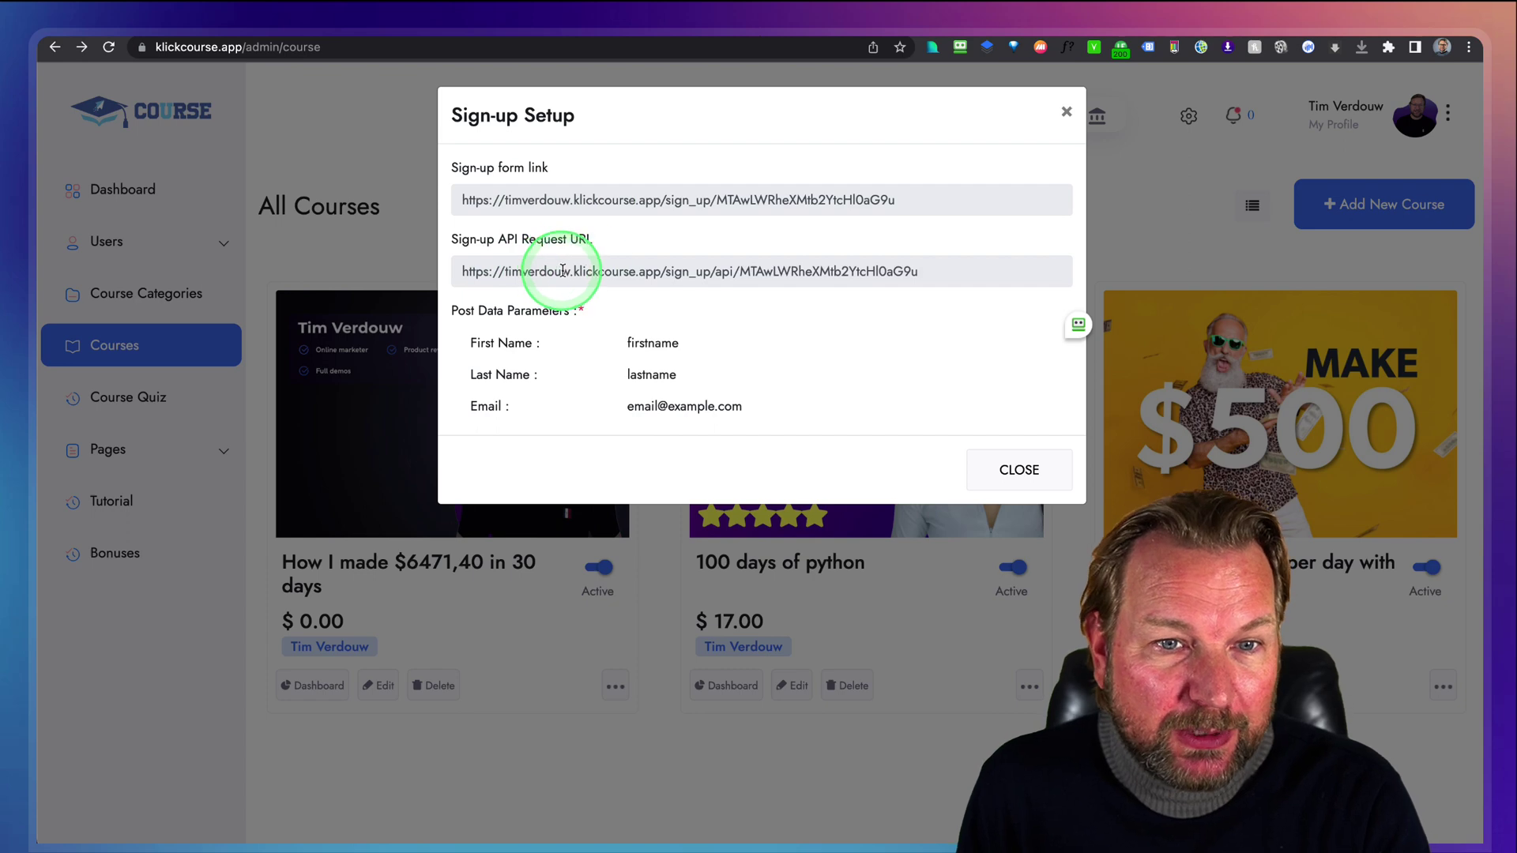
pyautogui.click(1012, 468)
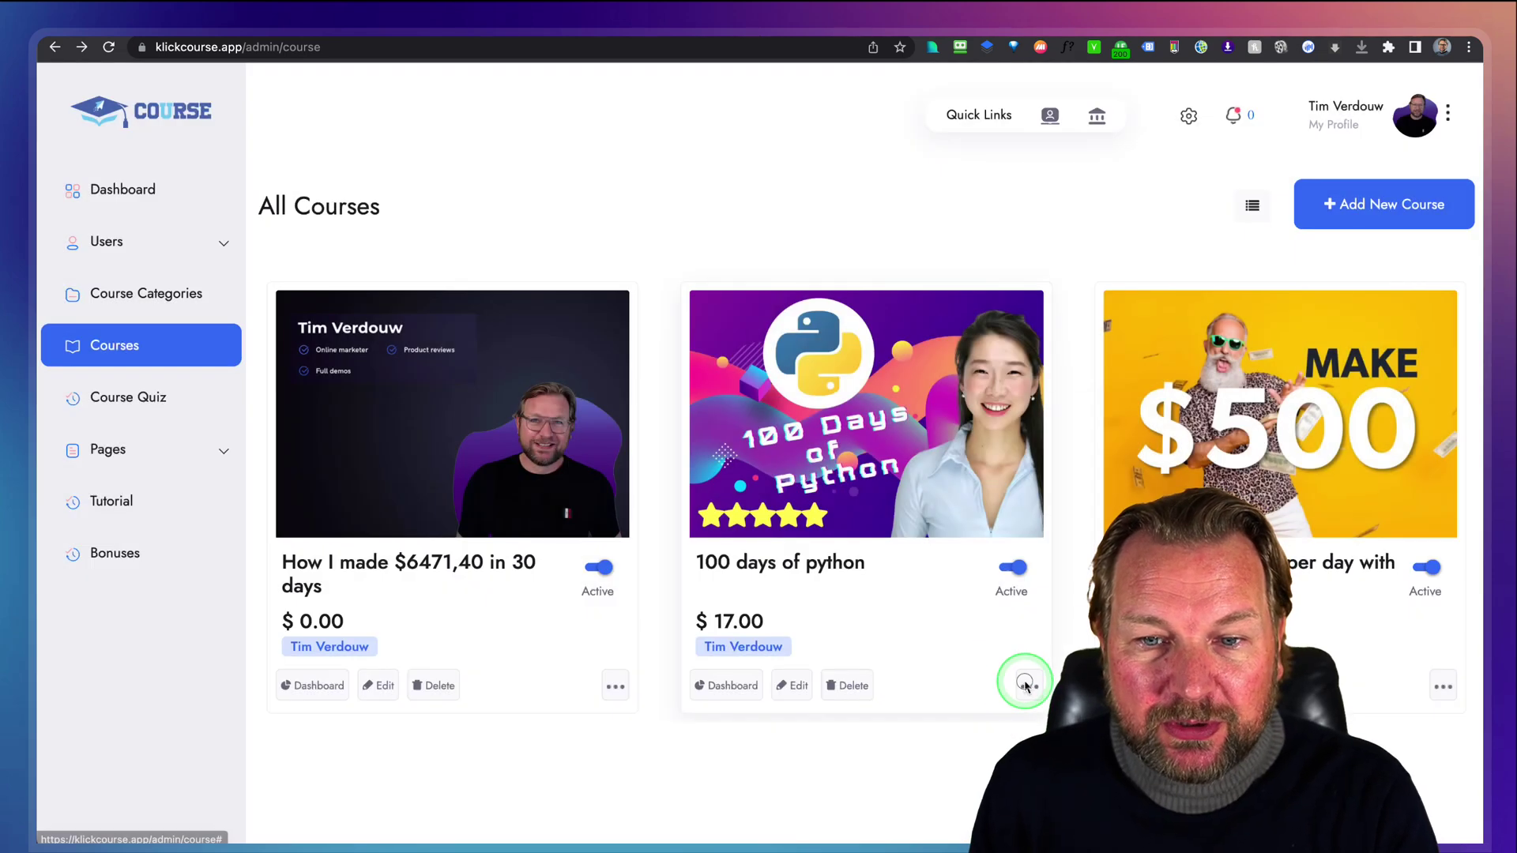